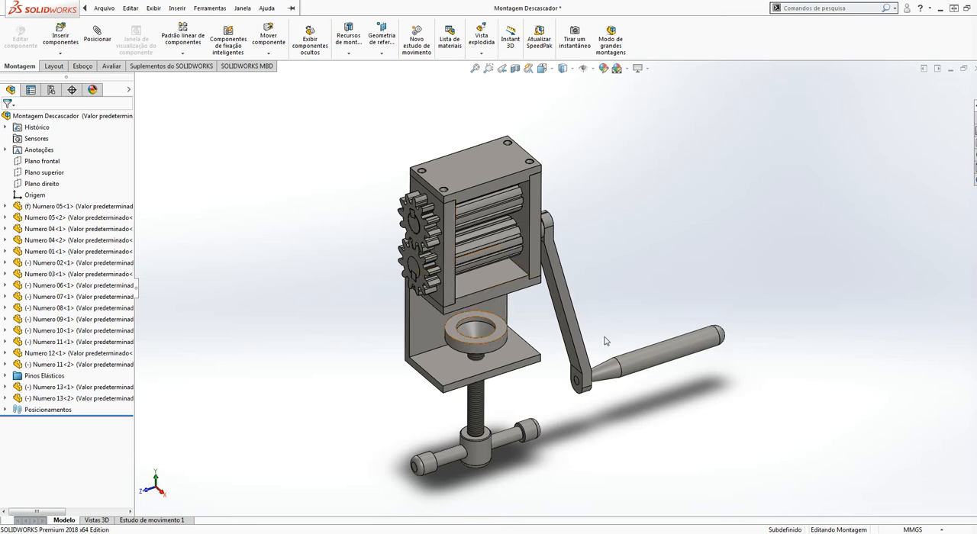
Open the top plate, part Numero 04, from the assembly in its own window
{"action": "middle_click_drag", "start_coordinate": [540, 333], "coordinate": [549, 389]}
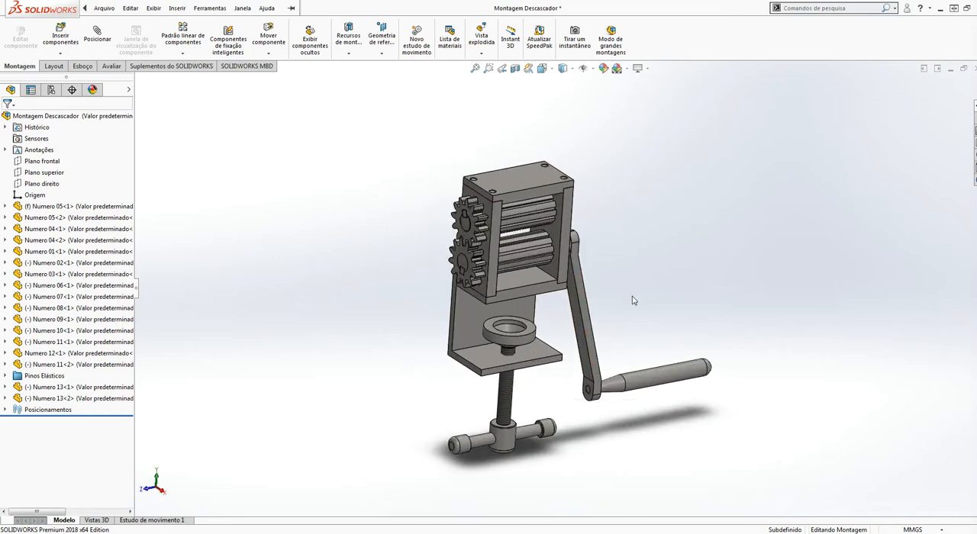
{"action": "scroll", "coordinate": [622, 301], "scroll_direction": "down", "scroll_amount": 2}
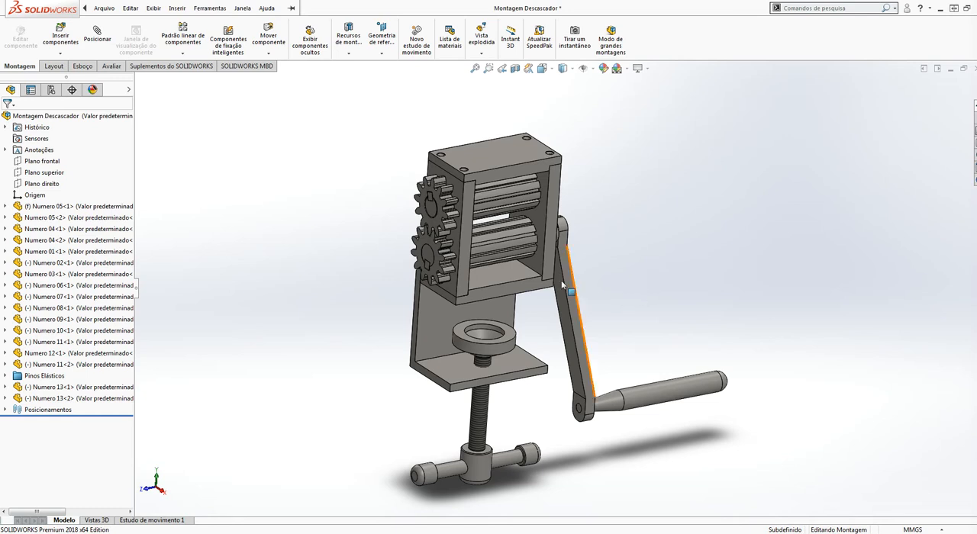
{"action": "left_click", "coordinate": [494, 145]}
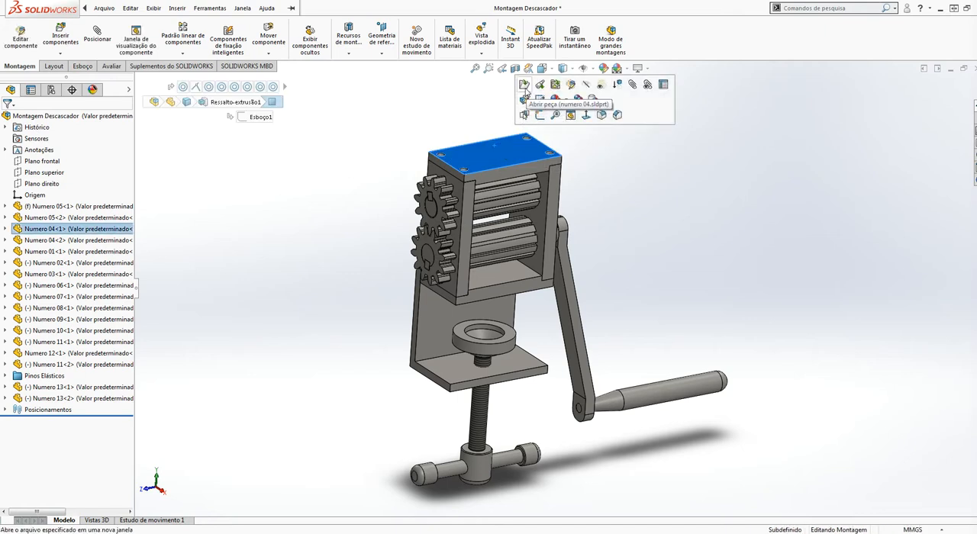
{"action": "left_click", "coordinate": [524, 85]}
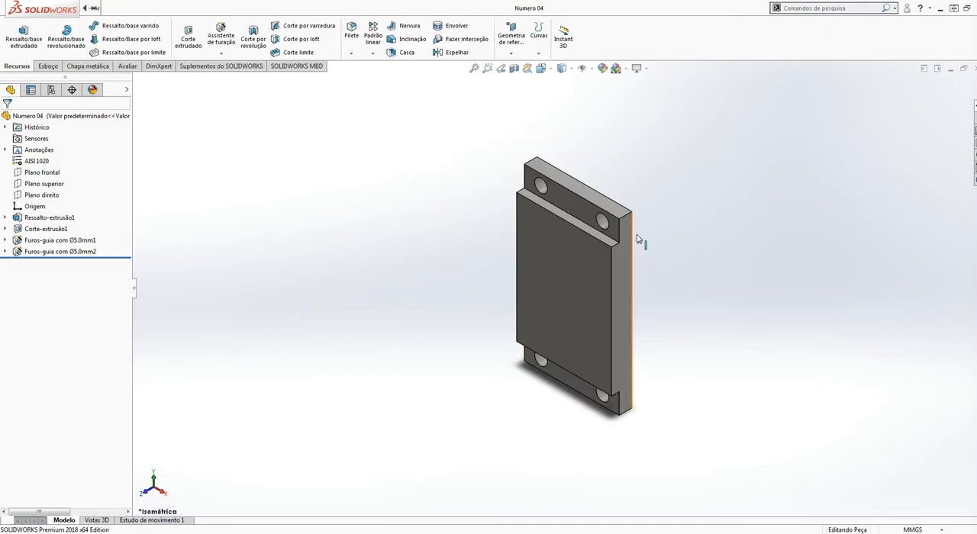
Inspect the plate's stepped profile, corner holes and side holes from several orientations
{"action": "key", "text": "ctrl+3"}
{"action": "middle_click_drag", "start_coordinate": [652, 243], "coordinate": [745, 206]}
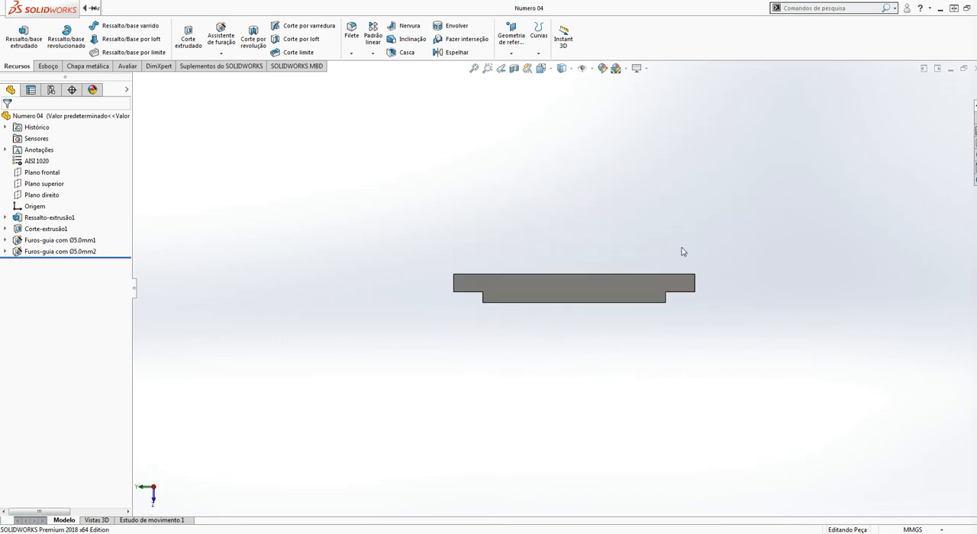
{"action": "middle_click_drag", "start_coordinate": [607, 269], "coordinate": [553, 352]}
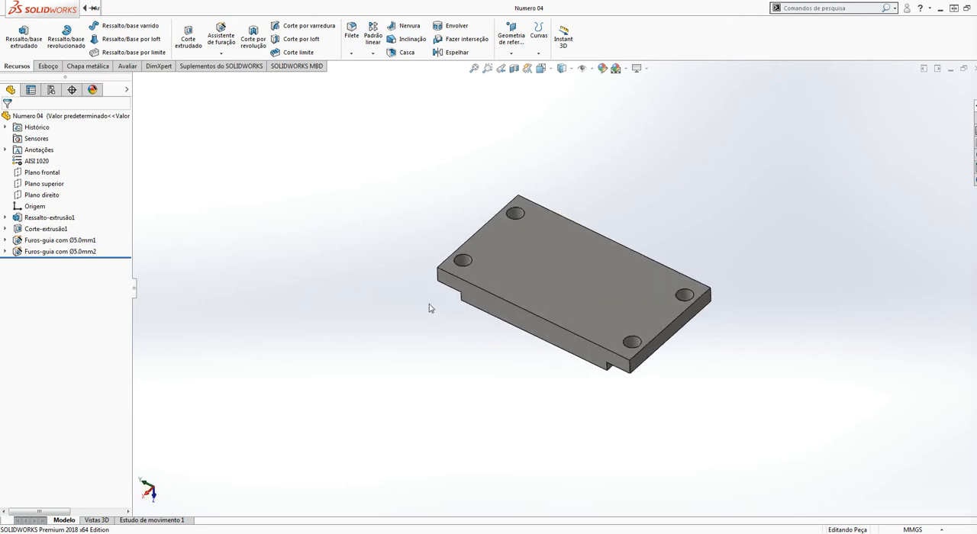
{"action": "middle_click_drag", "start_coordinate": [741, 345], "coordinate": [539, 422]}
{"action": "scroll", "coordinate": [623, 330], "scroll_direction": "down", "scroll_amount": 2}
{"action": "scroll", "coordinate": [539, 320], "scroll_direction": "up", "scroll_amount": 1}
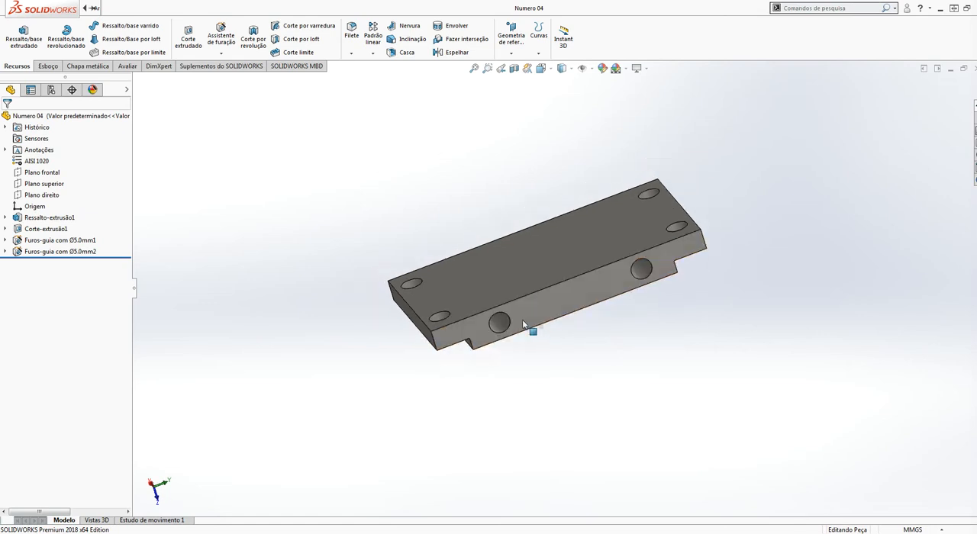
{"action": "key", "text": "ctrl+7"}
{"action": "middle_click_drag", "start_coordinate": [499, 295], "coordinate": [564, 457]}
{"action": "key", "text": "ctrl+7"}
Create a new drawing from the part with the Industrial A4 template, declining to open the existing drawing
{"action": "left_click", "coordinate": [97, 8]}
{"action": "left_click", "coordinate": [370, 297]}
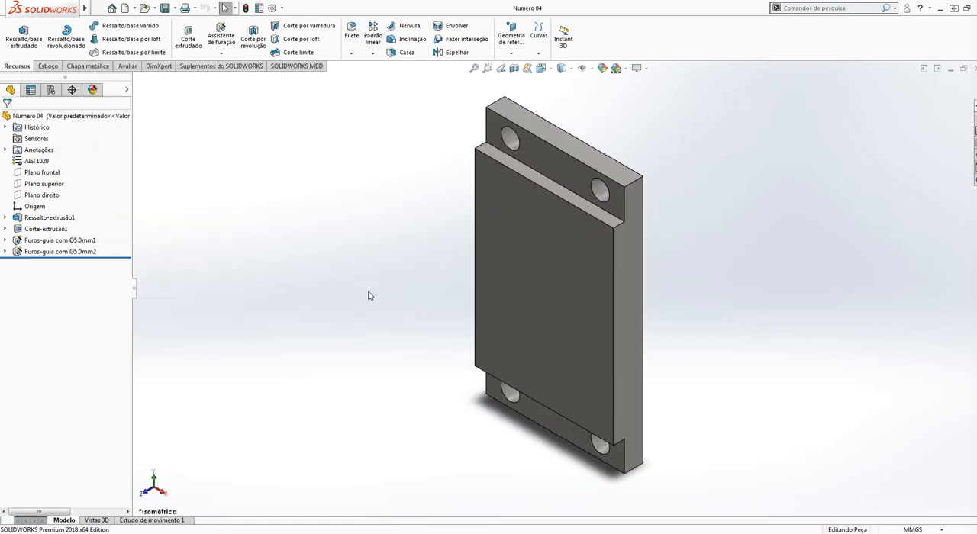
{"action": "left_click", "coordinate": [135, 8]}
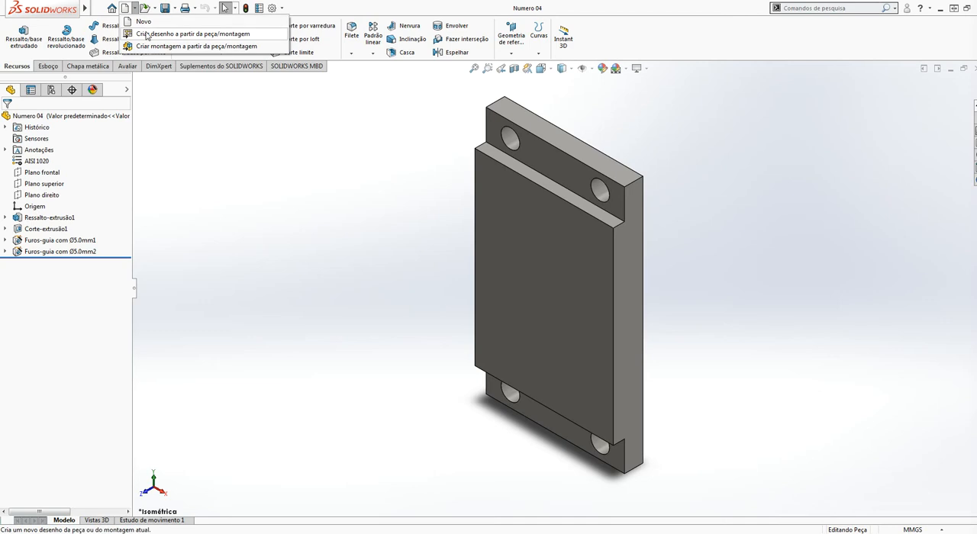
{"action": "left_click", "coordinate": [147, 34]}
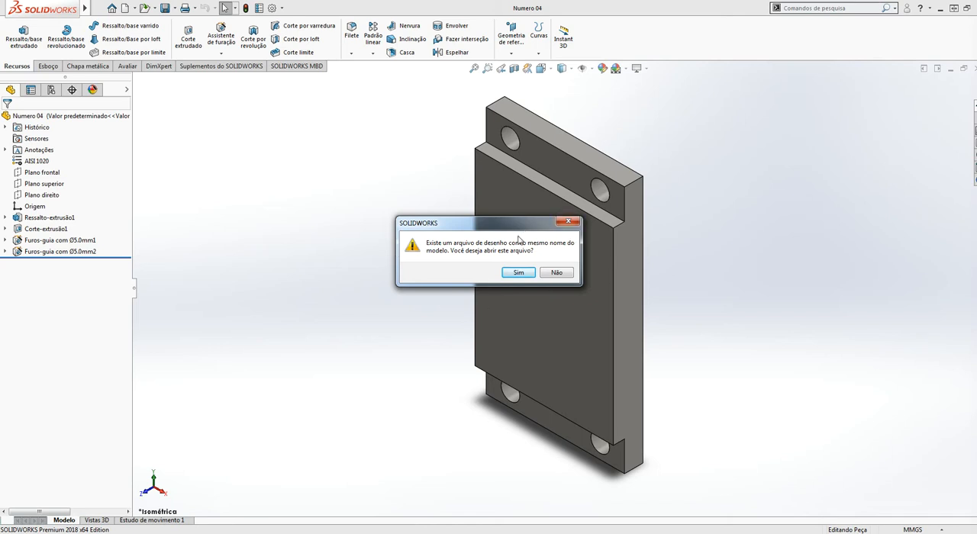
{"action": "left_click", "coordinate": [557, 273]}
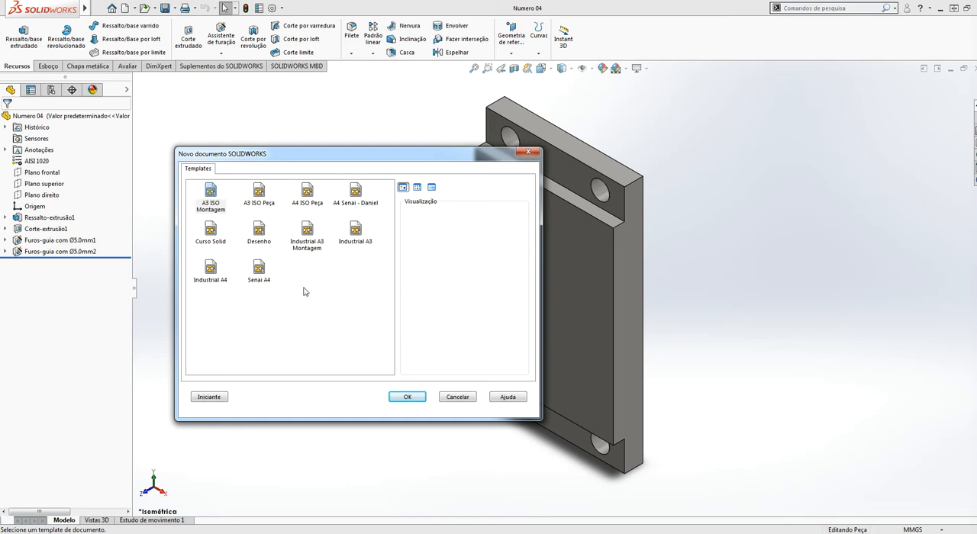
{"action": "left_click", "coordinate": [260, 241]}
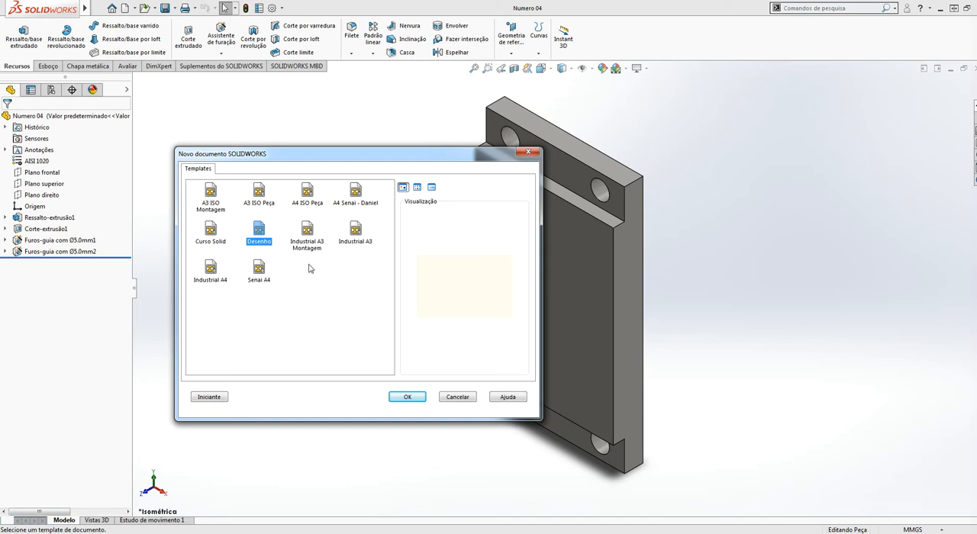
{"action": "left_click", "coordinate": [308, 192]}
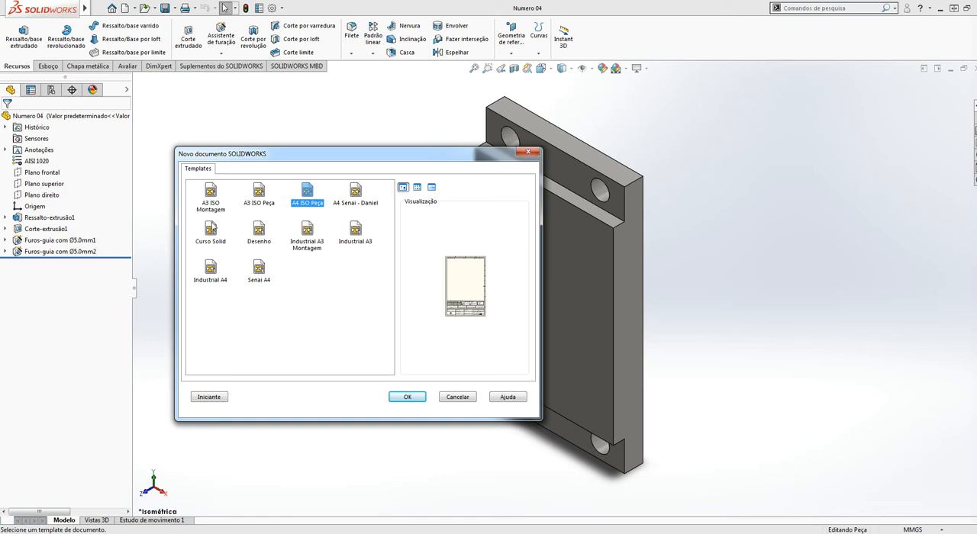
{"action": "left_click", "coordinate": [212, 269]}
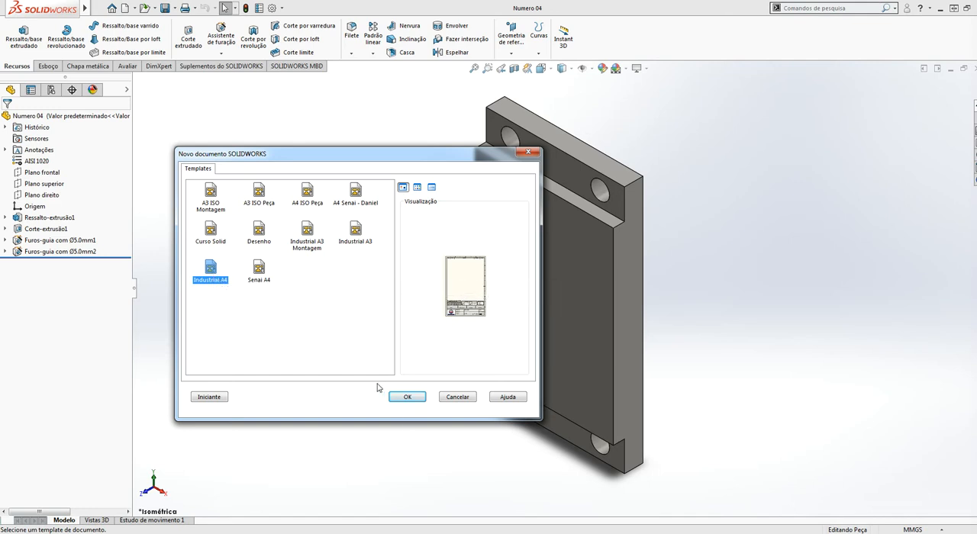
{"action": "left_click", "coordinate": [408, 397]}
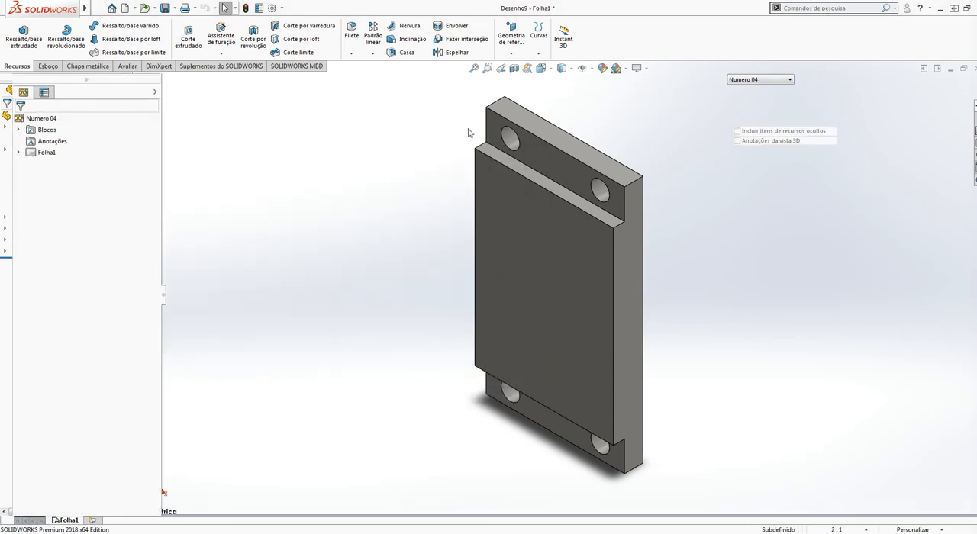
Examine the A4 sheet's title block, general tolerance, roughness and edge tables and its empty drawing area
{"action": "scroll", "coordinate": [692, 242], "scroll_direction": "down", "scroll_amount": 5}
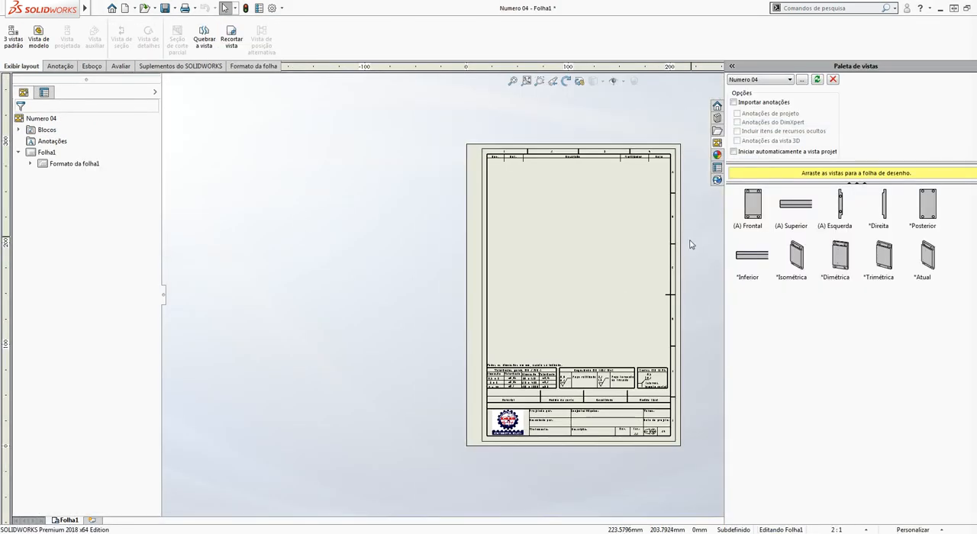
{"action": "scroll", "coordinate": [574, 462], "scroll_direction": "down", "scroll_amount": 1}
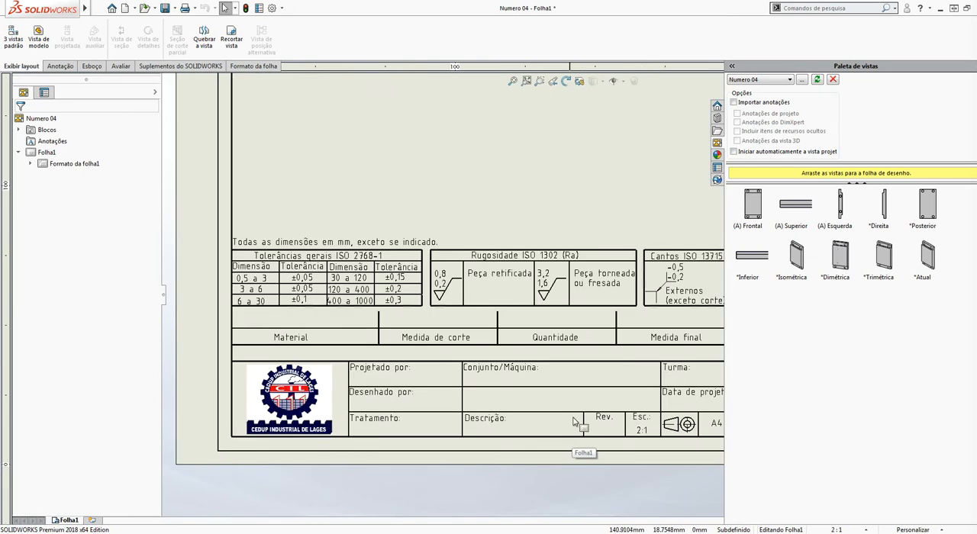
{"action": "scroll", "coordinate": [595, 317], "scroll_direction": "up", "scroll_amount": 3}
{"action": "scroll", "coordinate": [680, 309], "scroll_direction": "down", "scroll_amount": 1}
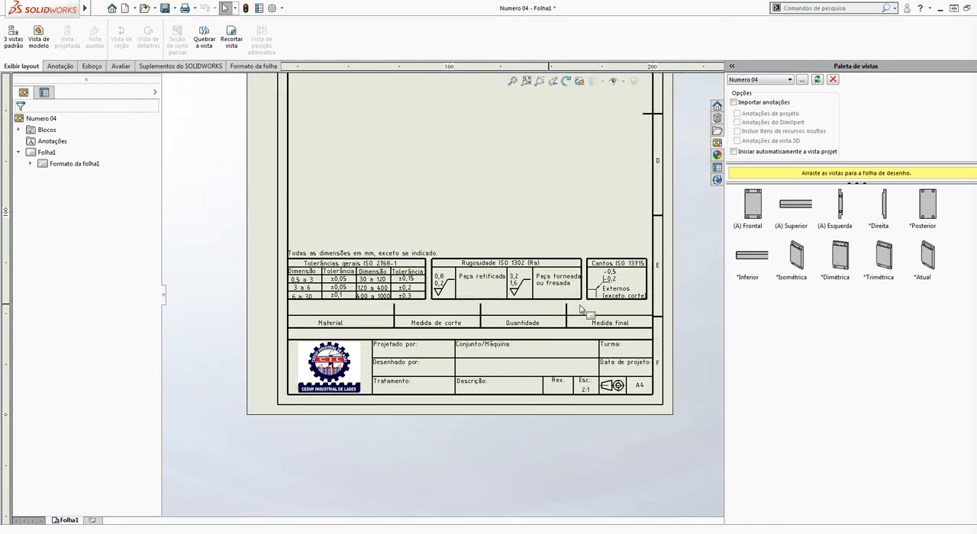
{"action": "scroll", "coordinate": [533, 304], "scroll_direction": "down", "scroll_amount": 1}
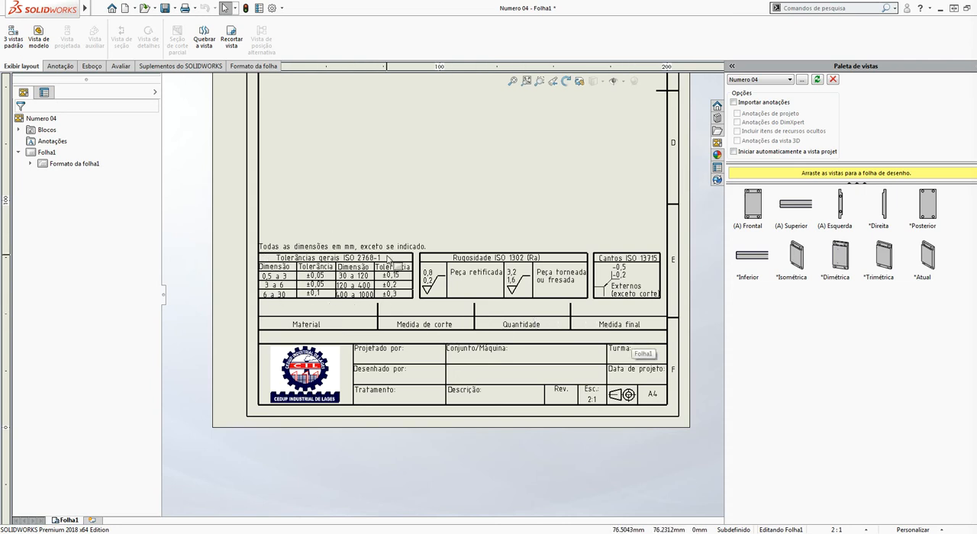
{"action": "scroll", "coordinate": [448, 175], "scroll_direction": "up", "scroll_amount": 4}
{"action": "scroll", "coordinate": [653, 254], "scroll_direction": "down", "scroll_amount": 1}
{"action": "scroll", "coordinate": [611, 297], "scroll_direction": "down", "scroll_amount": 2}
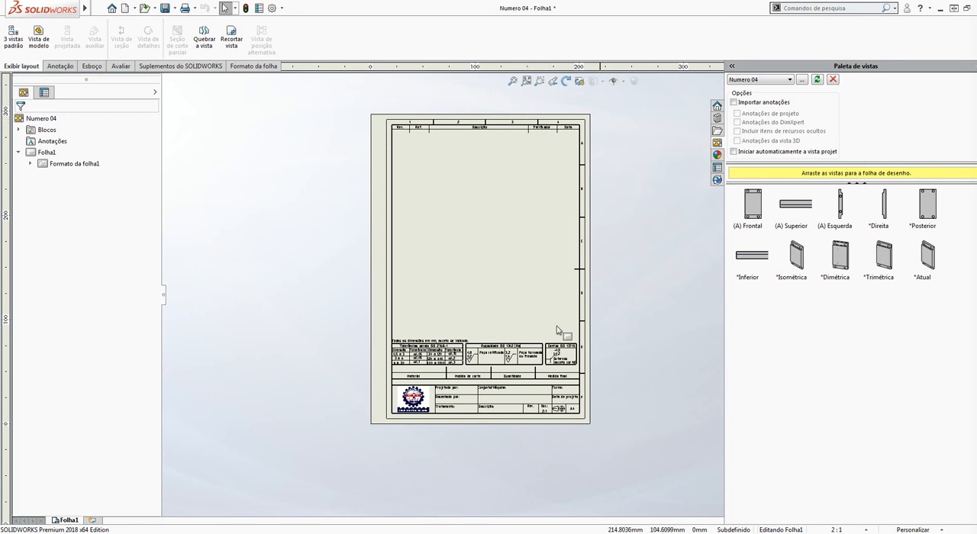
{"action": "left_click", "coordinate": [252, 264]}
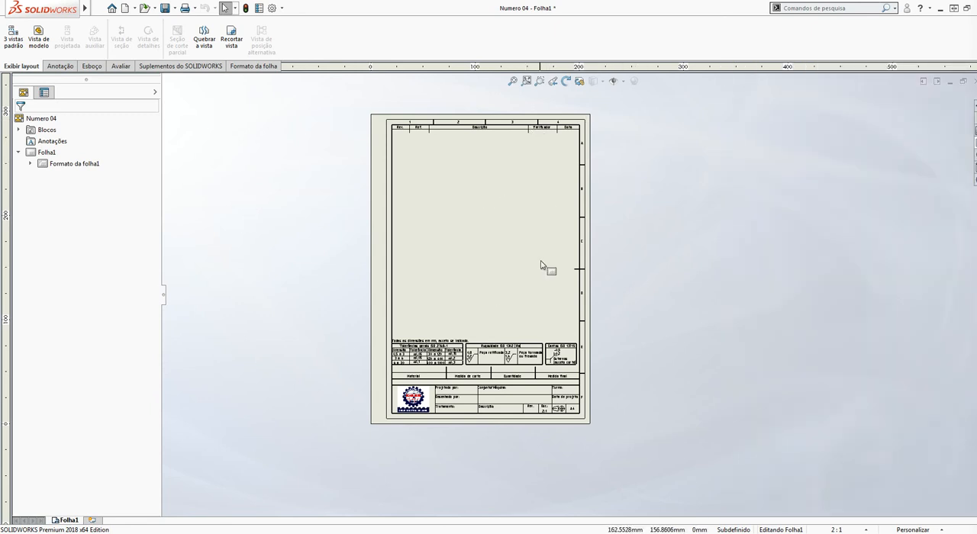
{"action": "scroll", "coordinate": [540, 265], "scroll_direction": "down", "scroll_amount": 2}
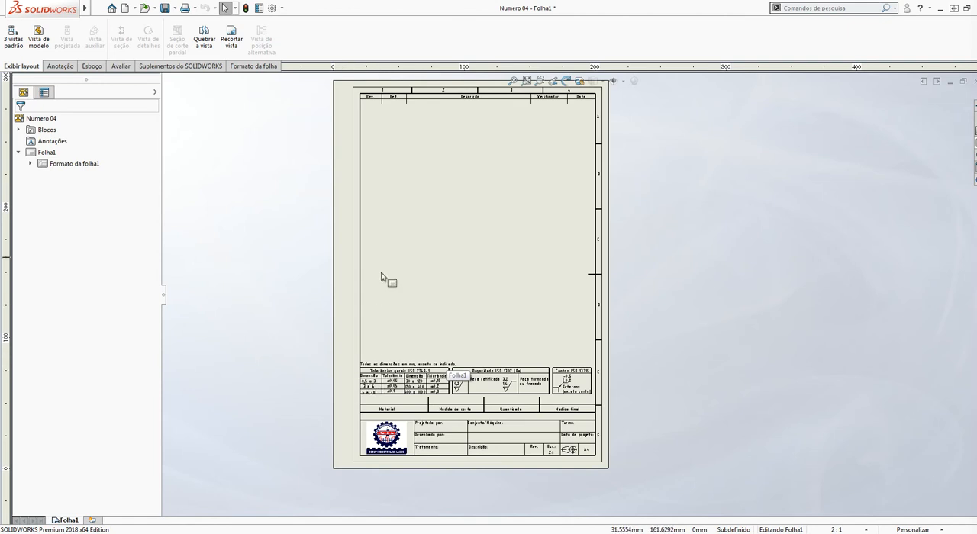
{"action": "scroll", "coordinate": [371, 216], "scroll_direction": "up", "scroll_amount": 1}
{"action": "scroll", "coordinate": [373, 197], "scroll_direction": "down", "scroll_amount": 1}
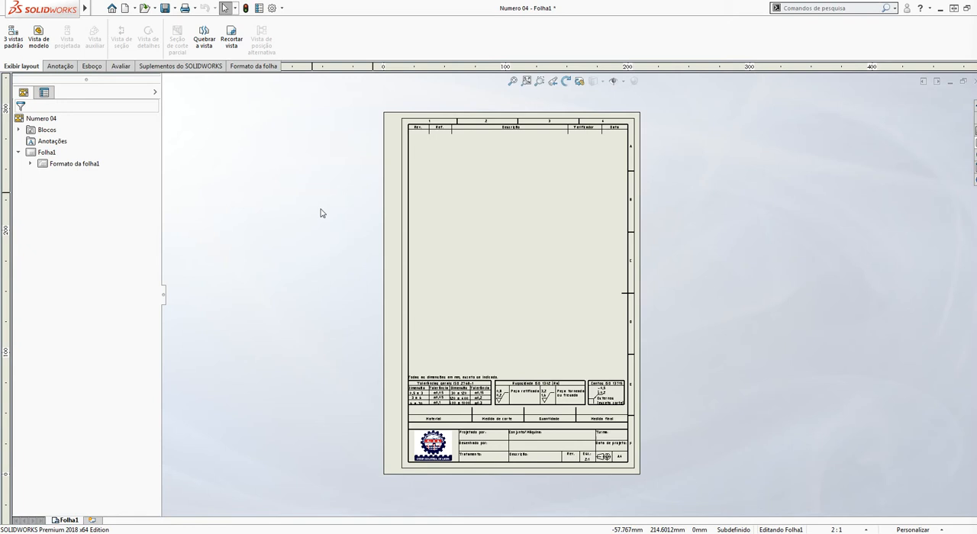
Insert a front model view of Numero 04 near the middle of the sheet at the sheet scale
{"action": "left_click", "coordinate": [44, 50]}
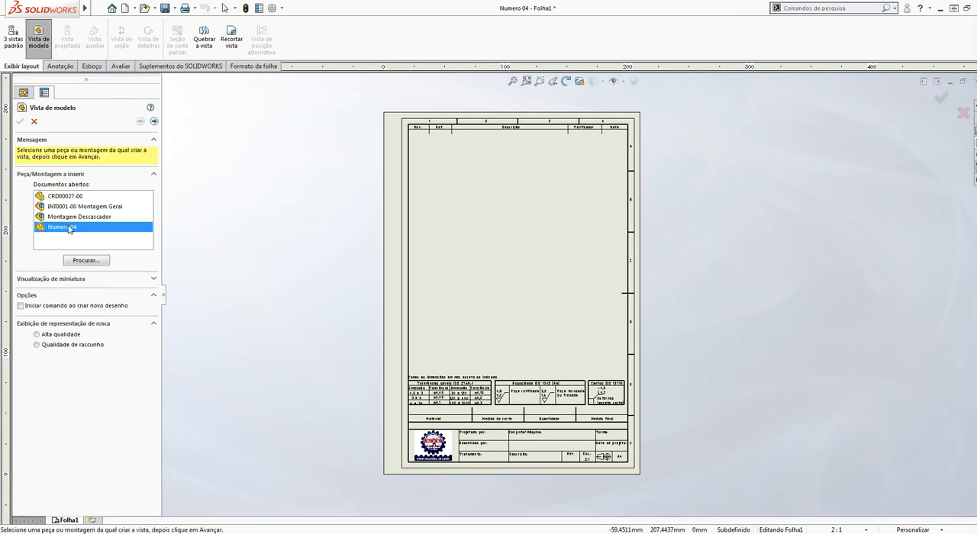
{"action": "double_click", "coordinate": [57, 228]}
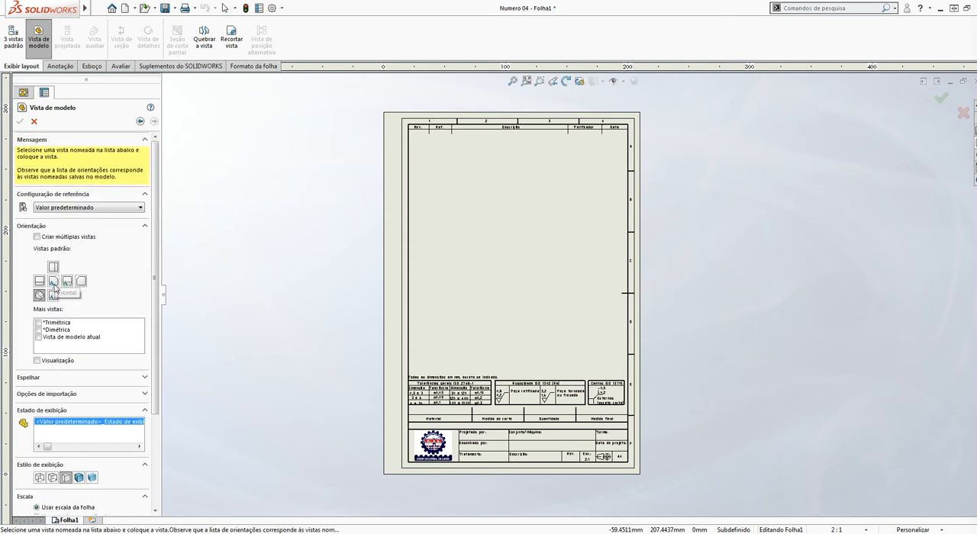
{"action": "left_click", "coordinate": [54, 286]}
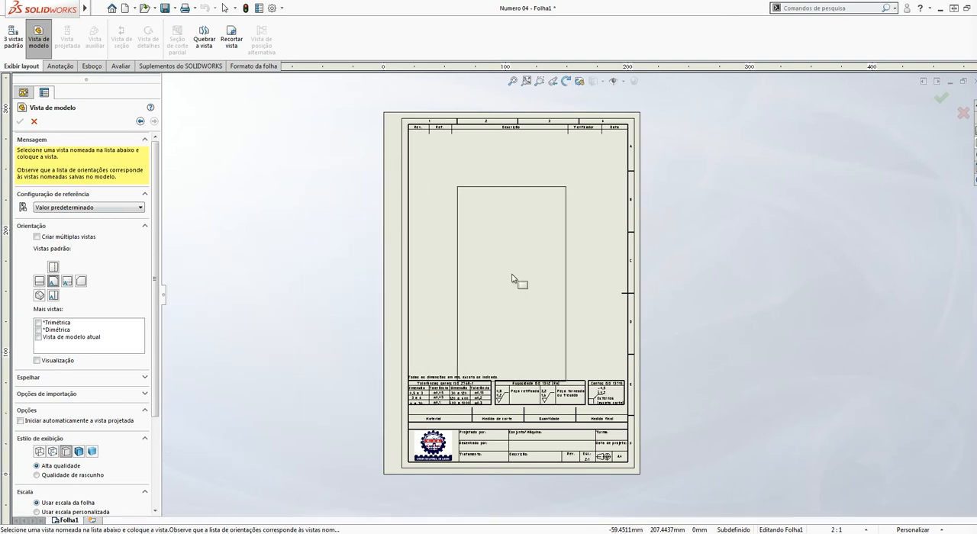
{"action": "left_click", "coordinate": [509, 253]}
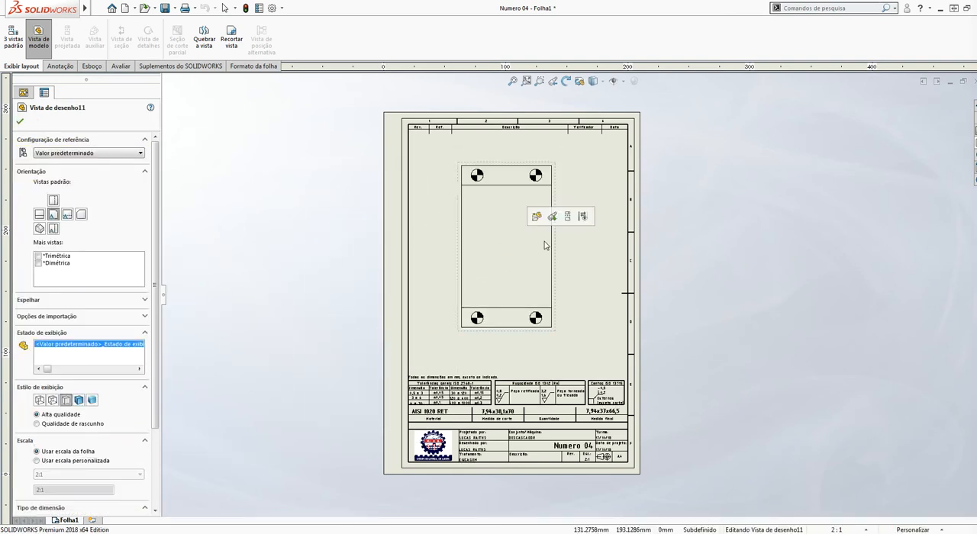
Rotate the front view by 90° and move it lower on the sheet
{"action": "scroll", "coordinate": [538, 243], "scroll_direction": "down", "scroll_amount": 2}
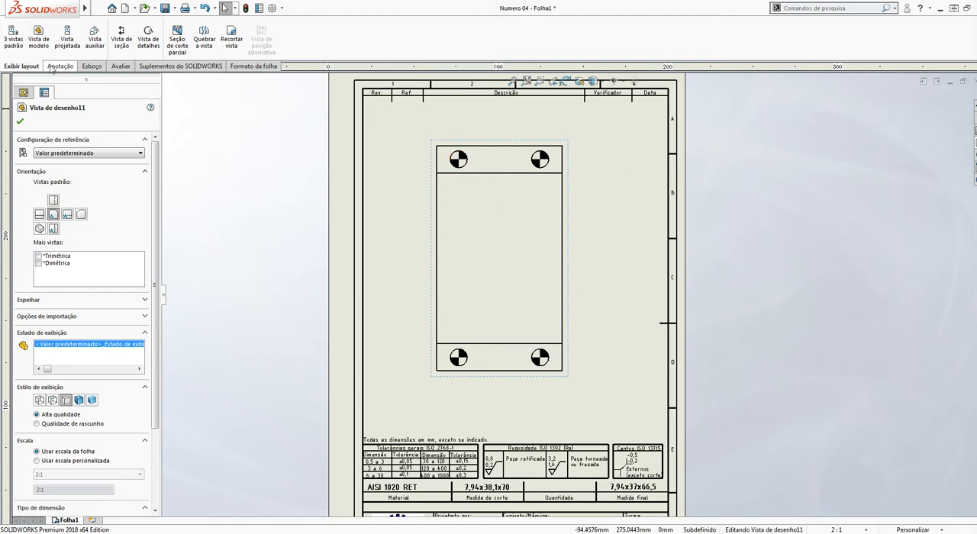
{"action": "left_click", "coordinate": [260, 264]}
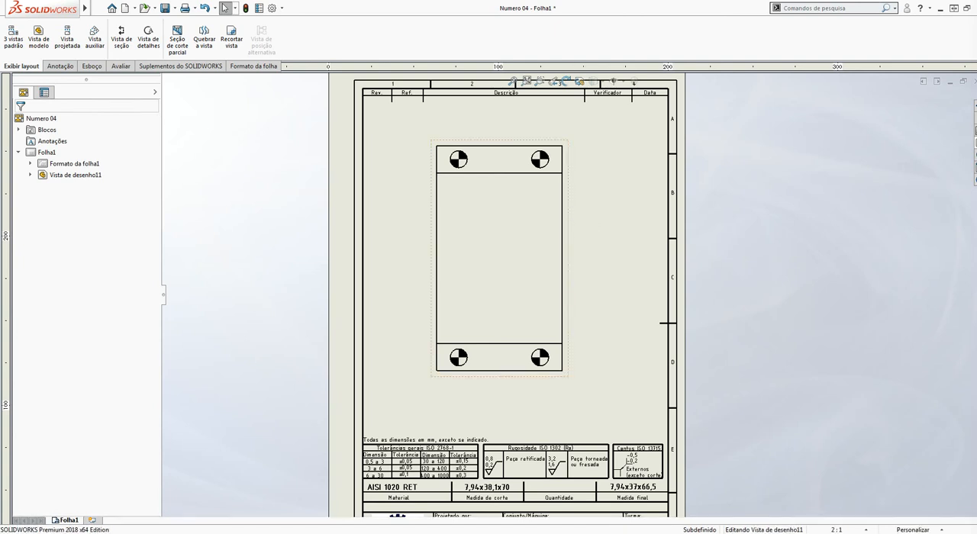
{"action": "left_click", "coordinate": [579, 206]}
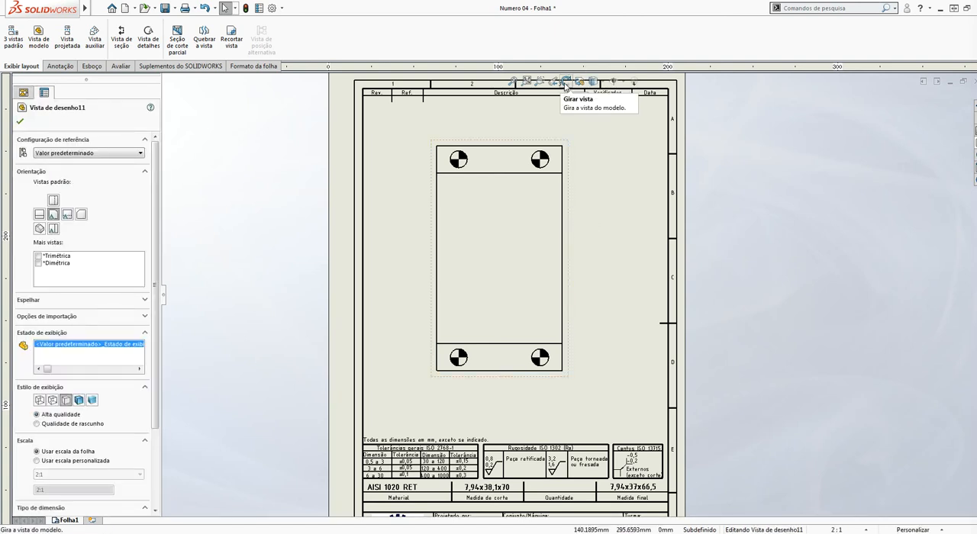
{"action": "left_click", "coordinate": [565, 82]}
{"action": "left_click", "coordinate": [81, 28]}
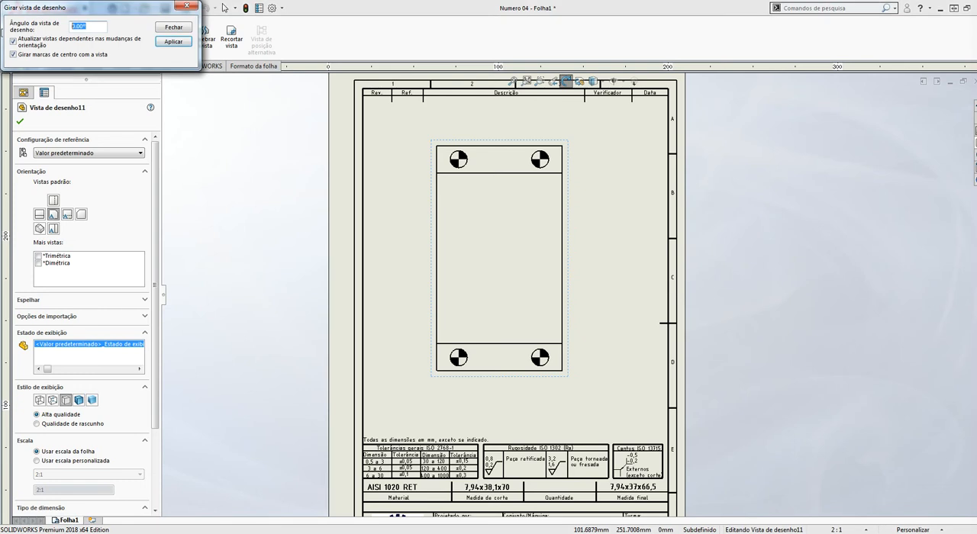
{"action": "type", "text": "90"}
{"action": "key", "text": "Return"}
{"action": "key", "text": "Escape"}
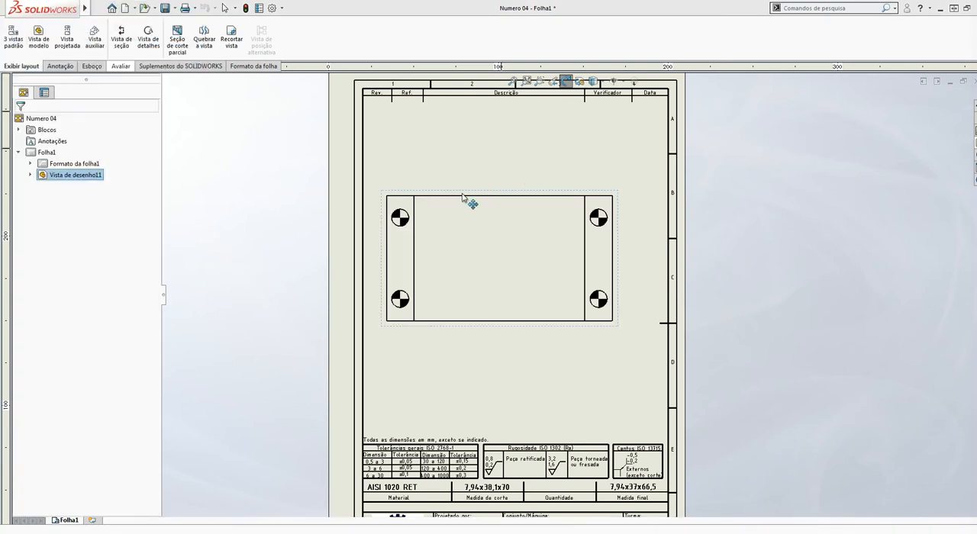
{"action": "left_click_drag", "start_coordinate": [473, 197], "coordinate": [478, 246]}
{"action": "key", "text": "Escape"}
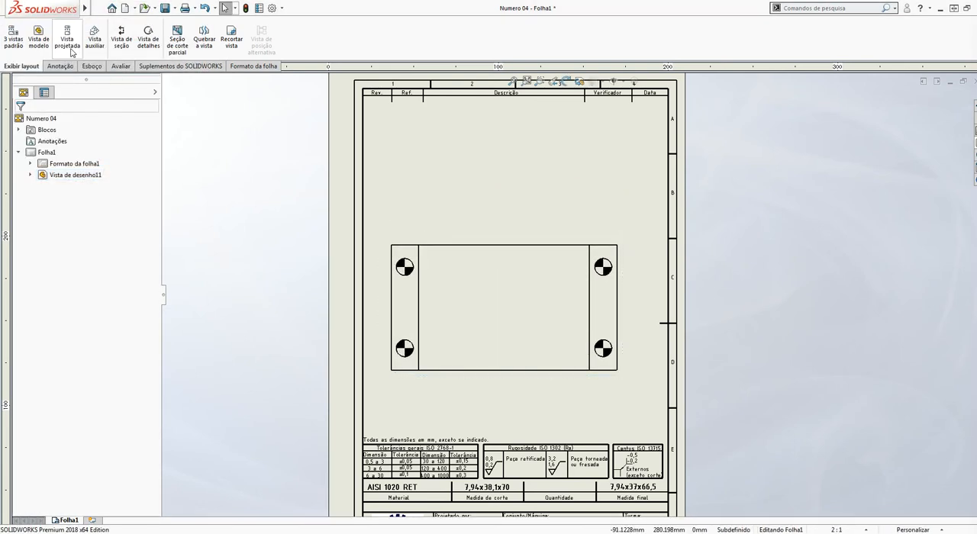
Project a view of the front view and place it above, near the upper part of the sheet
{"action": "left_click", "coordinate": [68, 40]}
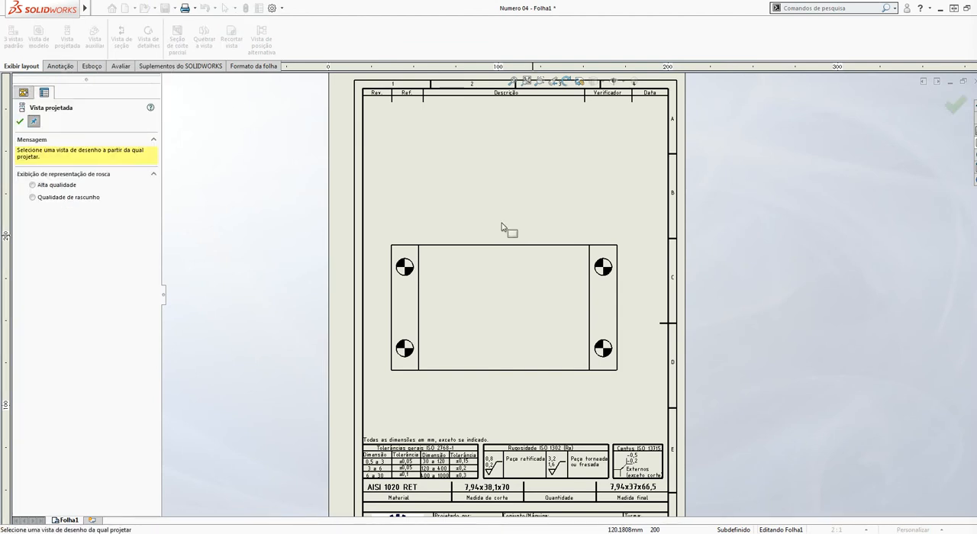
{"action": "left_click", "coordinate": [484, 293]}
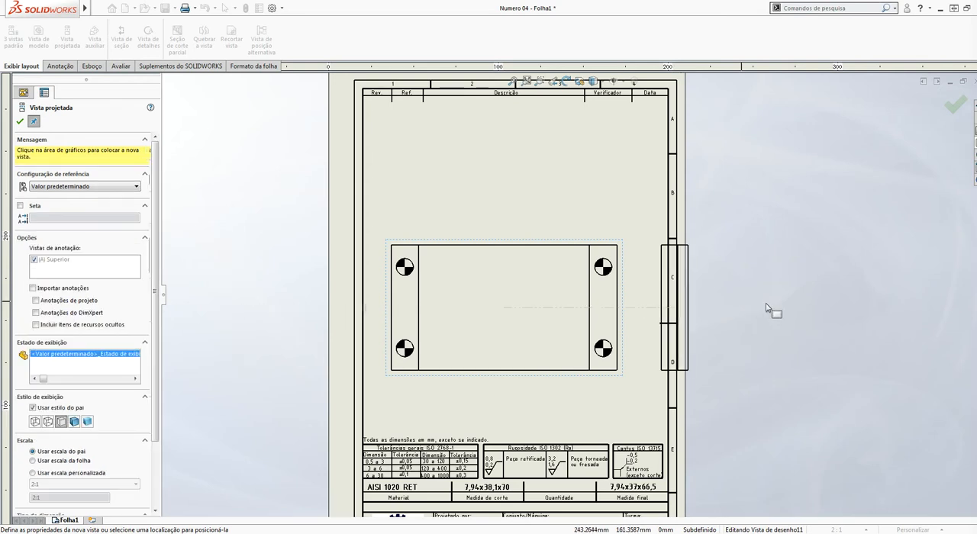
{"action": "left_click", "coordinate": [504, 218]}
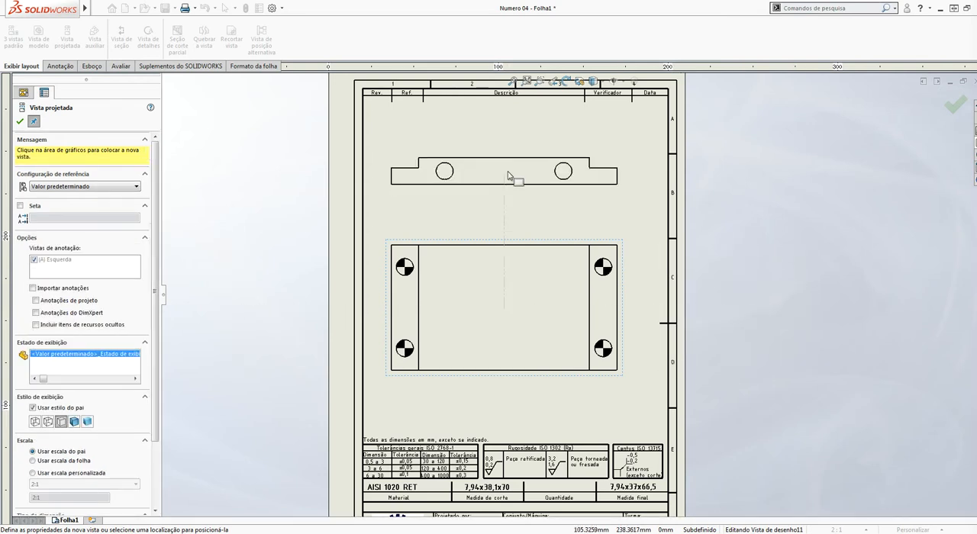
{"action": "left_click", "coordinate": [509, 176]}
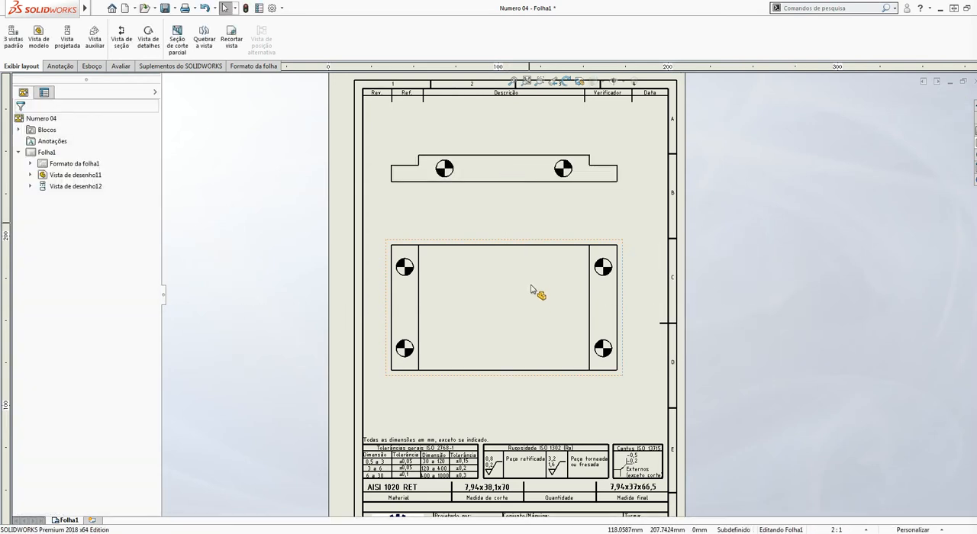
Set the sheet scale to 1:1 in the sheet properties of Folha1 and apply the change
{"action": "scroll", "coordinate": [508, 268], "scroll_direction": "up", "scroll_amount": 2}
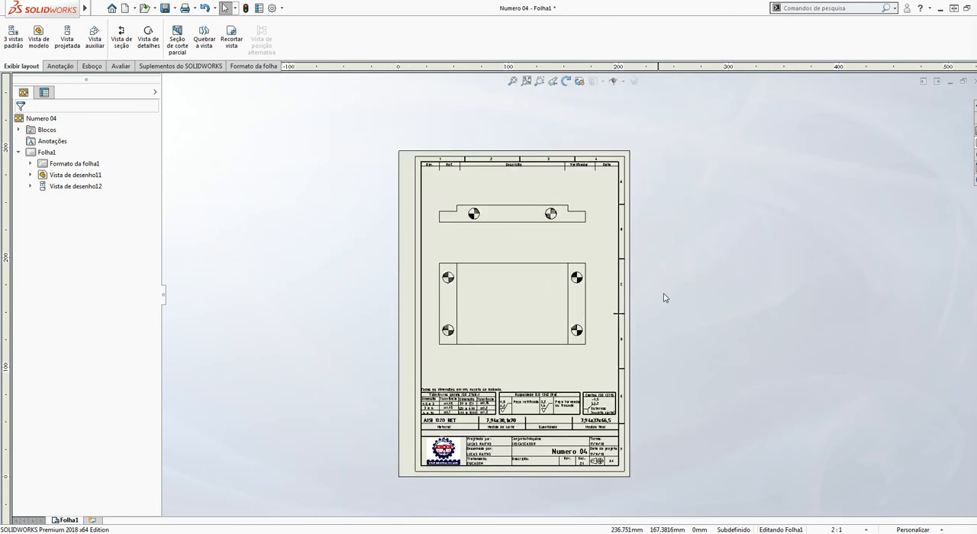
{"action": "right_click", "coordinate": [73, 521]}
{"action": "left_click", "coordinate": [738, 395]}
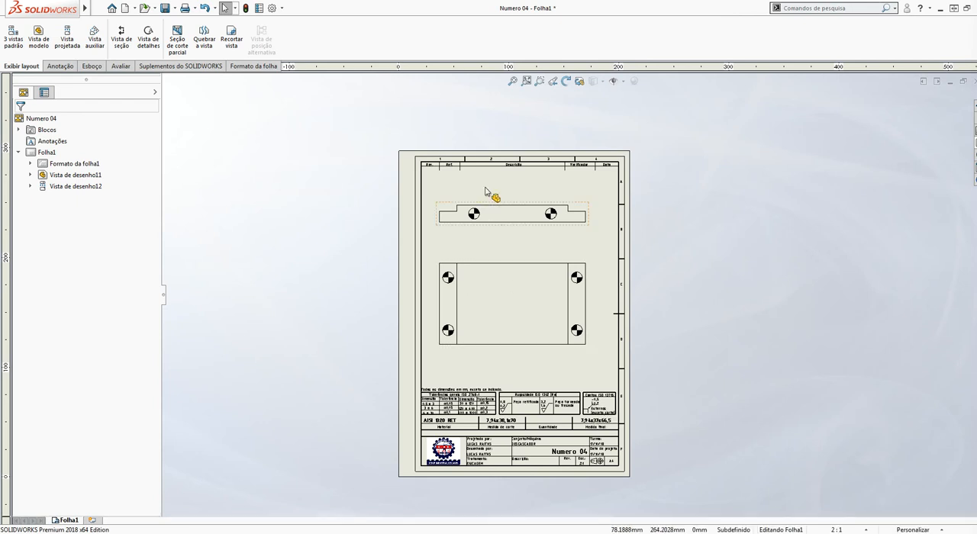
{"action": "scroll", "coordinate": [588, 504], "scroll_direction": "down", "scroll_amount": 4}
{"action": "scroll", "coordinate": [560, 423], "scroll_direction": "down", "scroll_amount": 3}
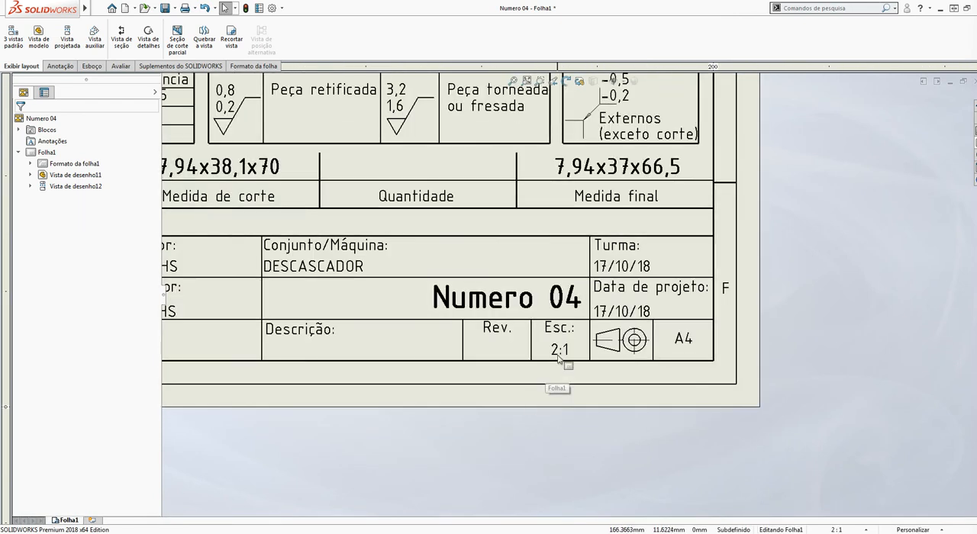
{"action": "scroll", "coordinate": [527, 275], "scroll_direction": "up", "scroll_amount": 6}
{"action": "scroll", "coordinate": [516, 252], "scroll_direction": "up", "scroll_amount": 4}
{"action": "scroll", "coordinate": [526, 131], "scroll_direction": "down", "scroll_amount": 3}
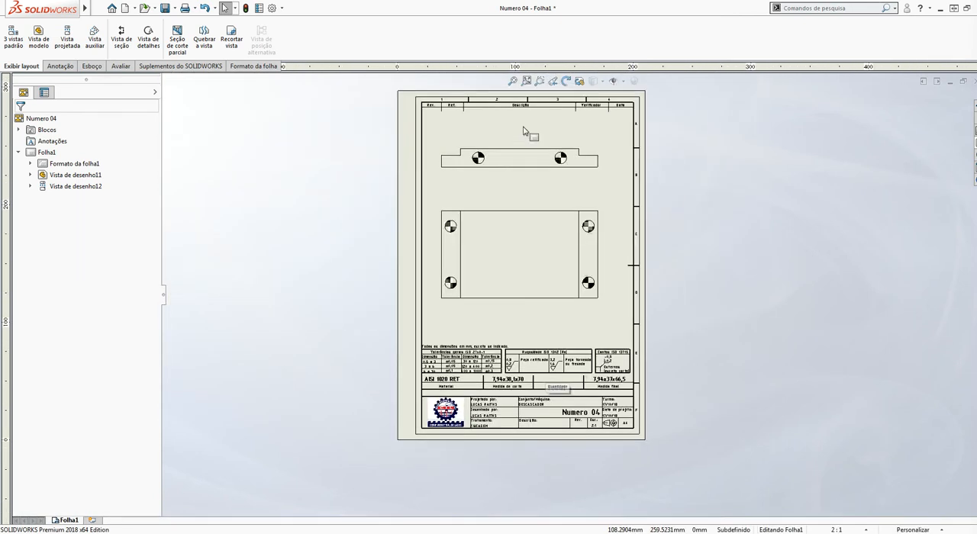
{"action": "right_click", "coordinate": [76, 524]}
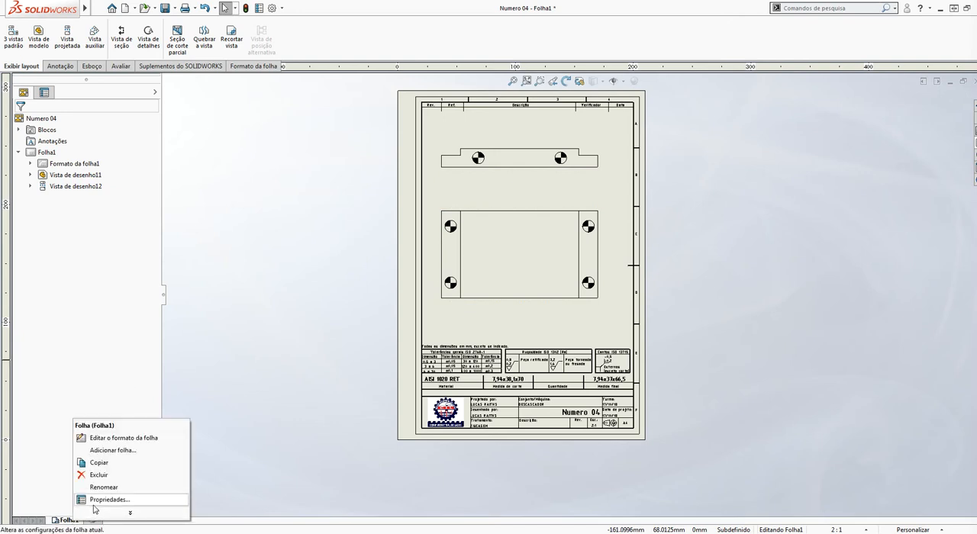
{"action": "left_click", "coordinate": [96, 502]}
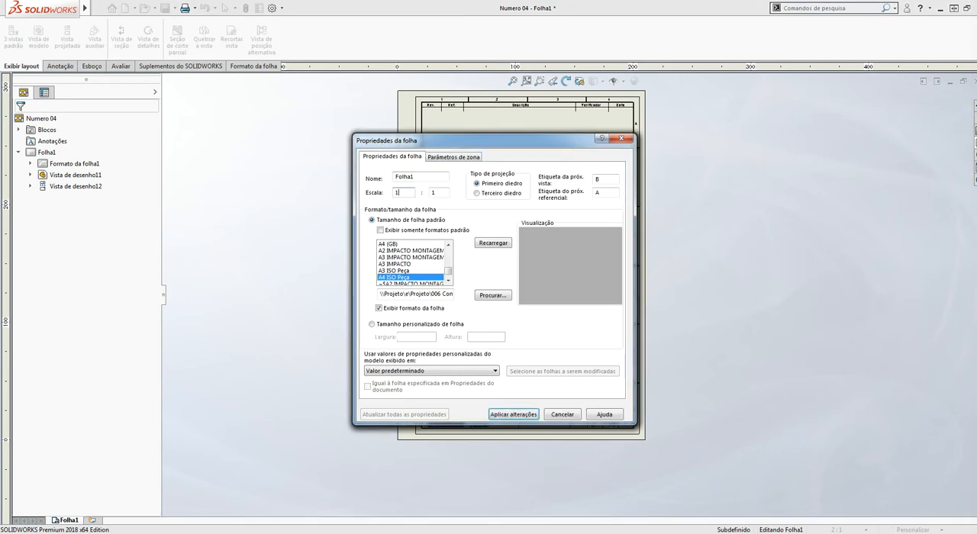
{"action": "left_click", "coordinate": [513, 414]}
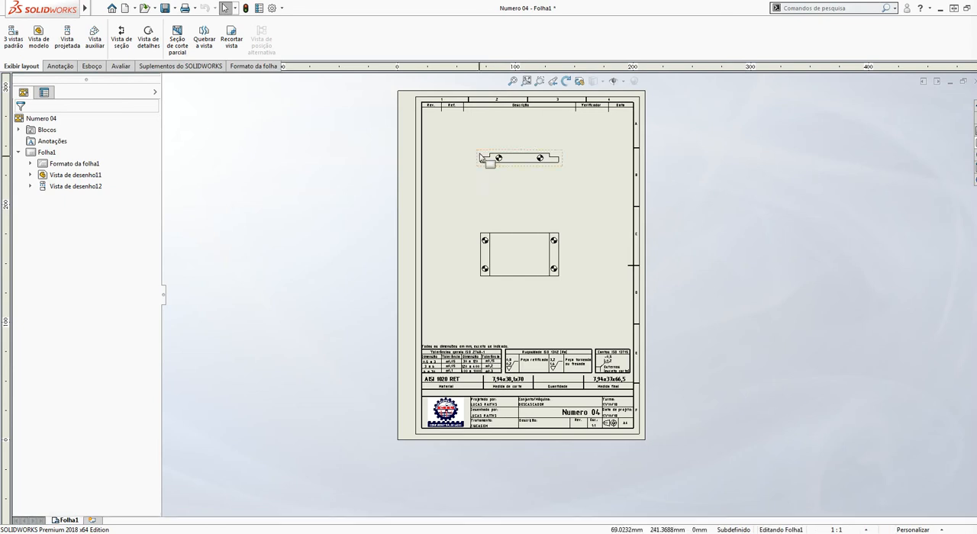
Move the front view toward the left side of the sheet and bring the projected view above it closer
{"action": "scroll", "coordinate": [521, 222], "scroll_direction": "down", "scroll_amount": 3}
{"action": "left_click_drag", "start_coordinate": [542, 304], "coordinate": [459, 299]}
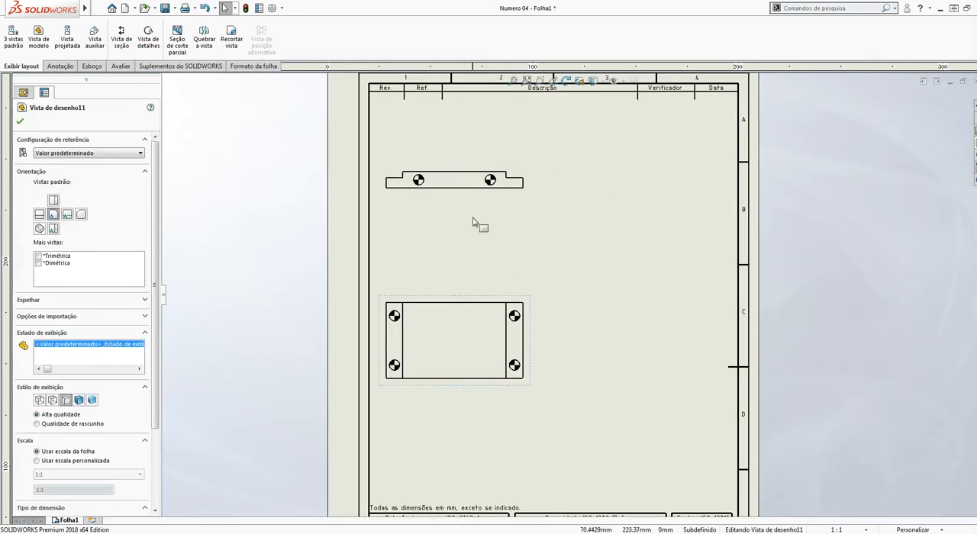
{"action": "left_click_drag", "start_coordinate": [466, 199], "coordinate": [496, 249]}
{"action": "left_click_drag", "start_coordinate": [535, 318], "coordinate": [552, 344]}
{"action": "left_click", "coordinate": [449, 362]}
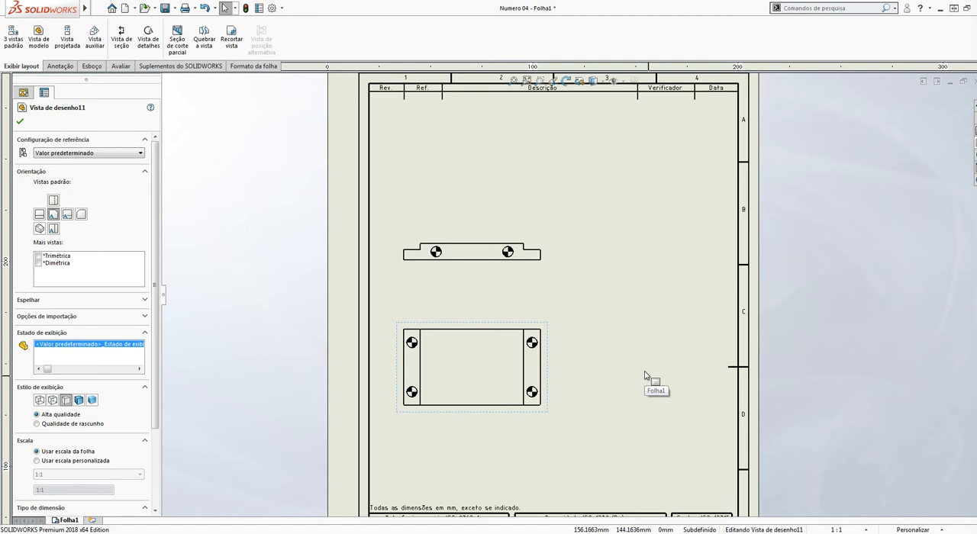
{"action": "left_click", "coordinate": [888, 284]}
{"action": "scroll", "coordinate": [702, 332], "scroll_direction": "up", "scroll_amount": 2}
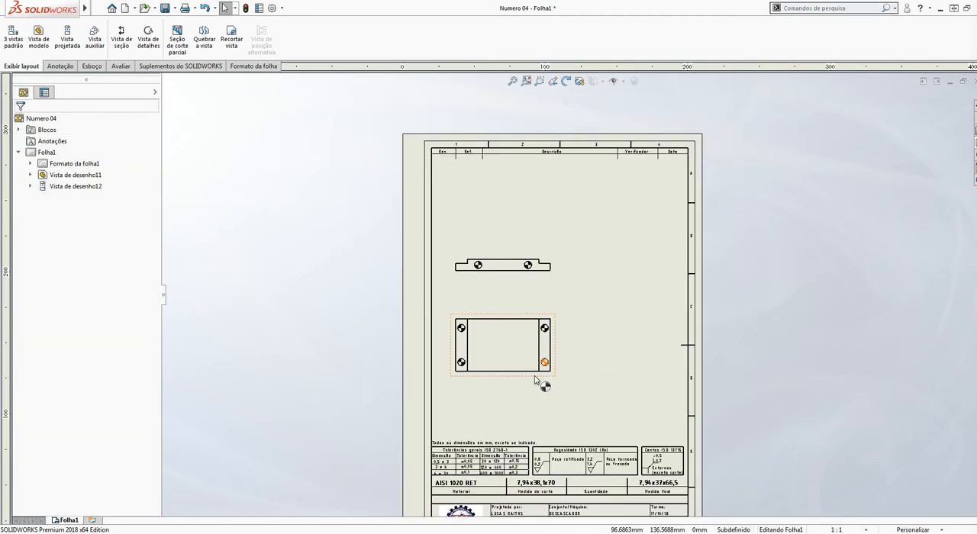
Project a side view to the right of the front view and shift it slightly closer to the sheet border
{"action": "scroll", "coordinate": [558, 360], "scroll_direction": "down", "scroll_amount": 3}
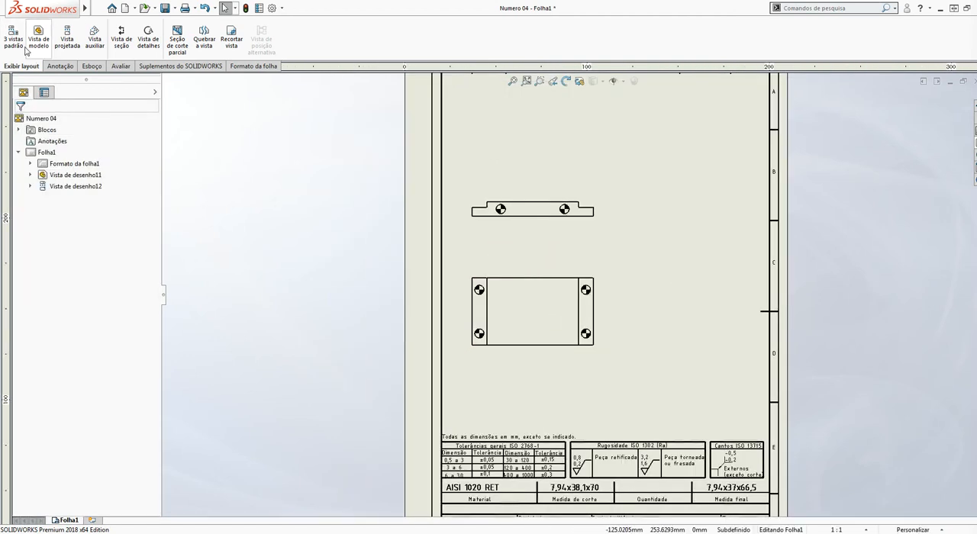
{"action": "left_click", "coordinate": [67, 38]}
{"action": "left_click", "coordinate": [518, 303]}
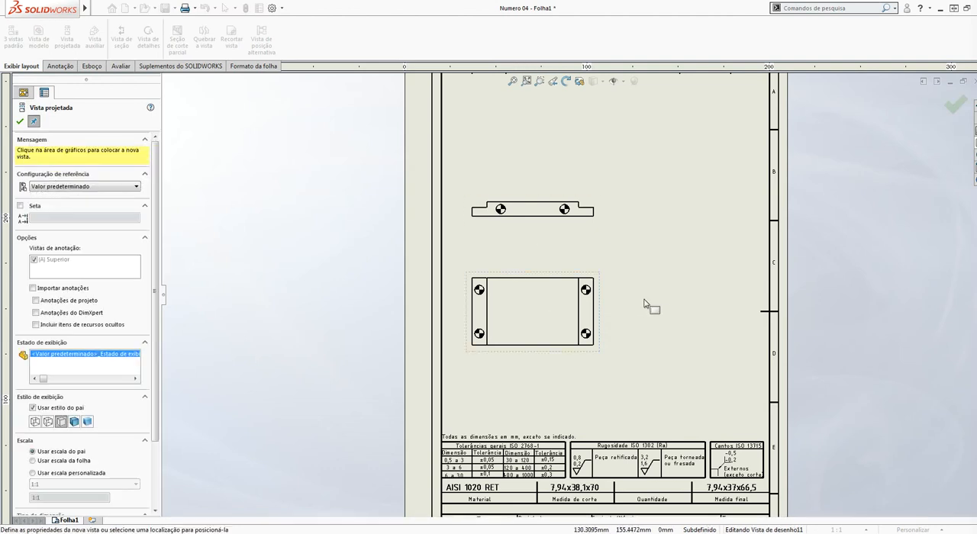
{"action": "left_click", "coordinate": [683, 305]}
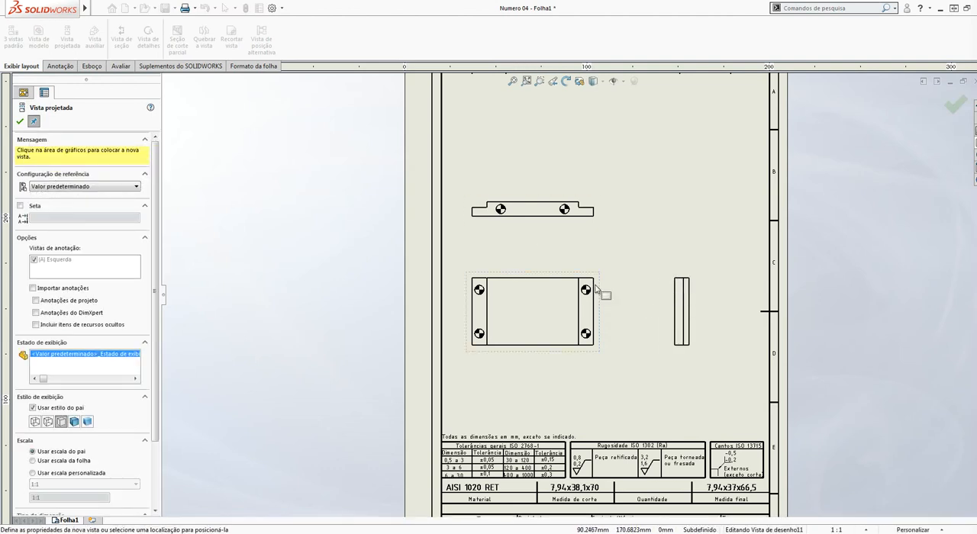
{"action": "key", "text": "Escape"}
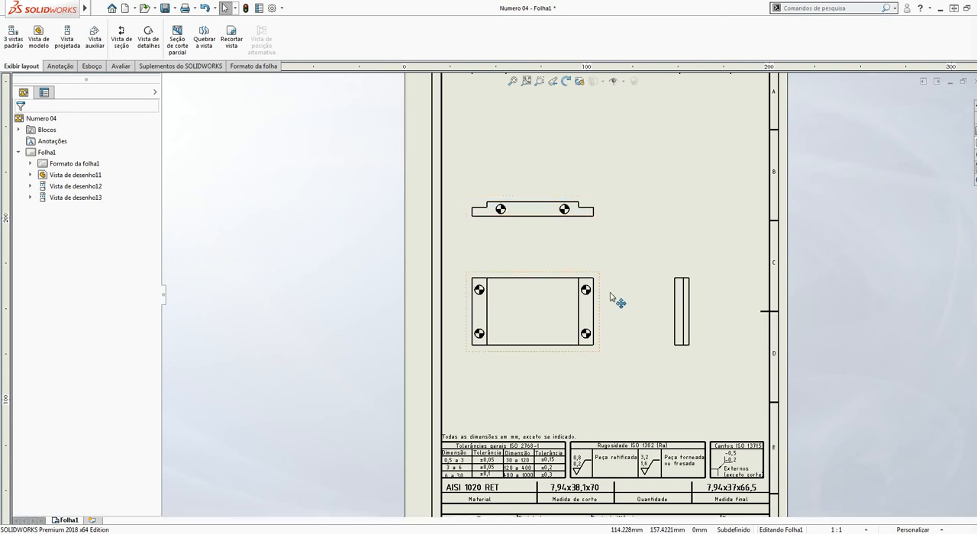
{"action": "left_click_drag", "start_coordinate": [697, 303], "coordinate": [703, 304]}
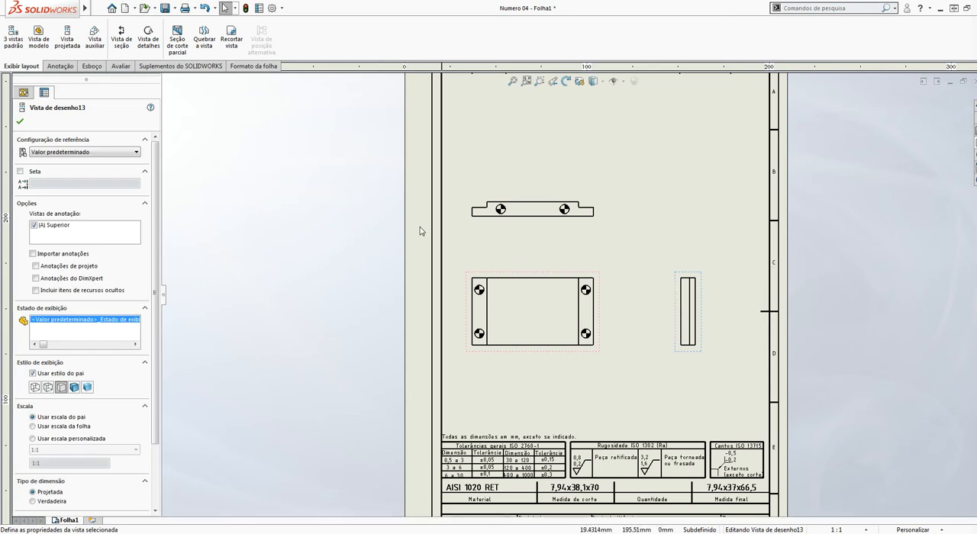
{"action": "scroll", "coordinate": [421, 229], "scroll_direction": "up", "scroll_amount": 5}
{"action": "scroll", "coordinate": [654, 223], "scroll_direction": "down", "scroll_amount": 2}
{"action": "left_click", "coordinate": [849, 275]}
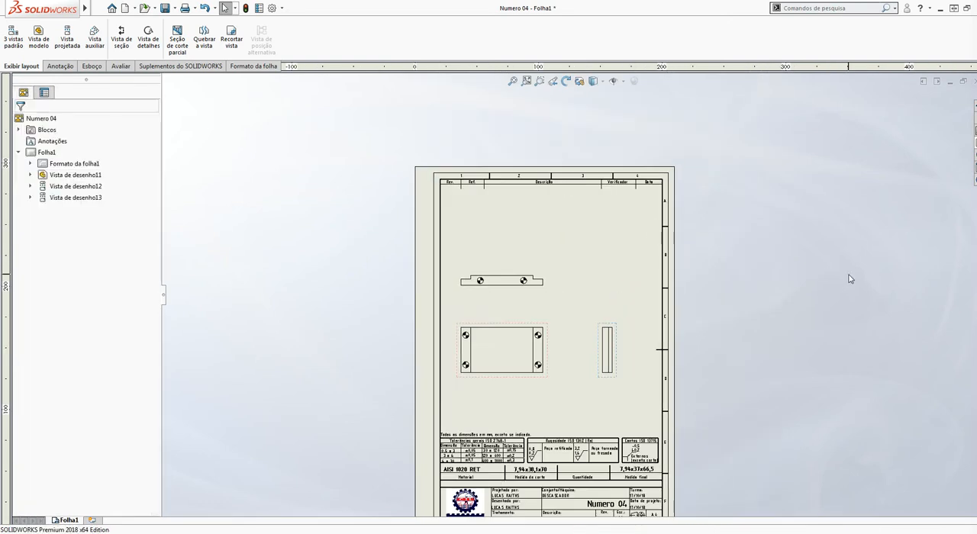
Project an isometric view from the upper view and place it in the sheet's upper-right corner
{"action": "left_click", "coordinate": [67, 39]}
{"action": "left_click", "coordinate": [507, 279]}
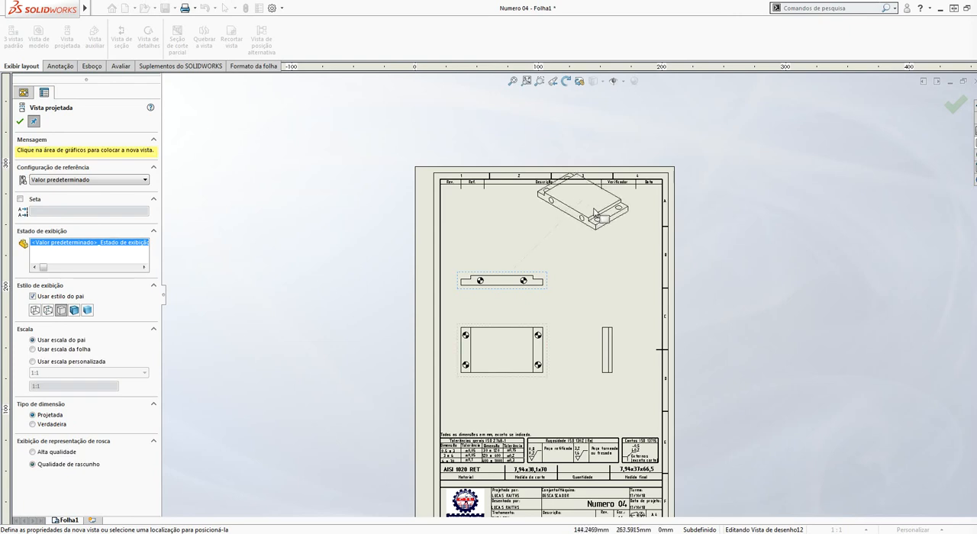
{"action": "left_click", "coordinate": [641, 220]}
{"action": "left_click_drag", "start_coordinate": [641, 220], "coordinate": [659, 255]}
{"action": "scroll", "coordinate": [661, 249], "scroll_direction": "down", "scroll_amount": 3}
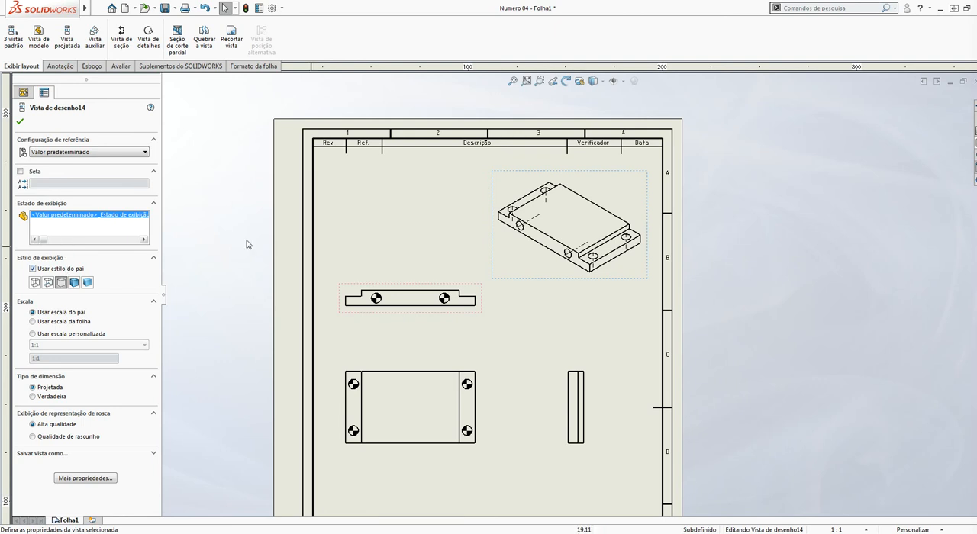
{"action": "left_click", "coordinate": [290, 267]}
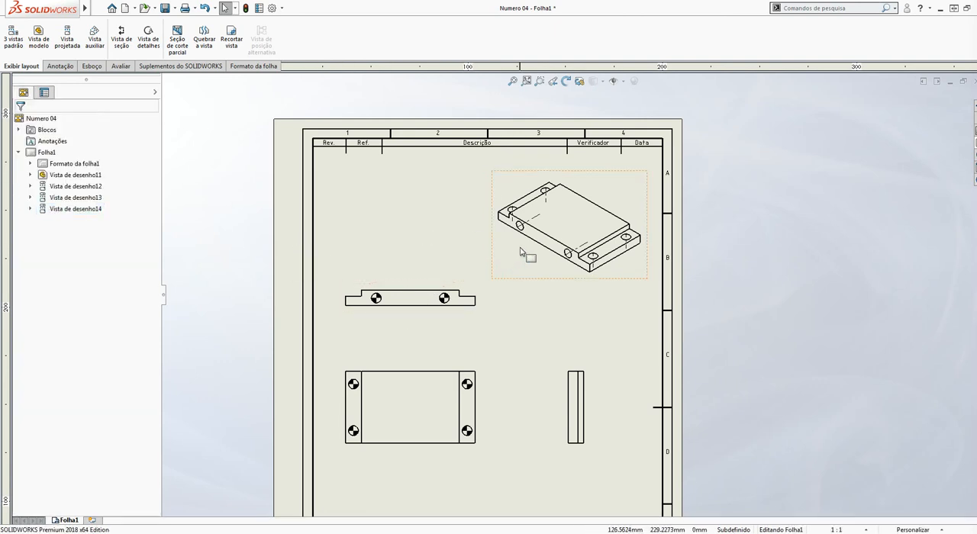
Fine-tune the isometric view's position and set its display style to Shaded With Edges
{"action": "mouse_move", "coordinate": [541, 284]}
{"action": "left_mouse_down"}
{"action": "mouse_move", "coordinate": [556, 306]}
{"action": "mouse_move", "coordinate": [549, 278]}
{"action": "left_mouse_up"}
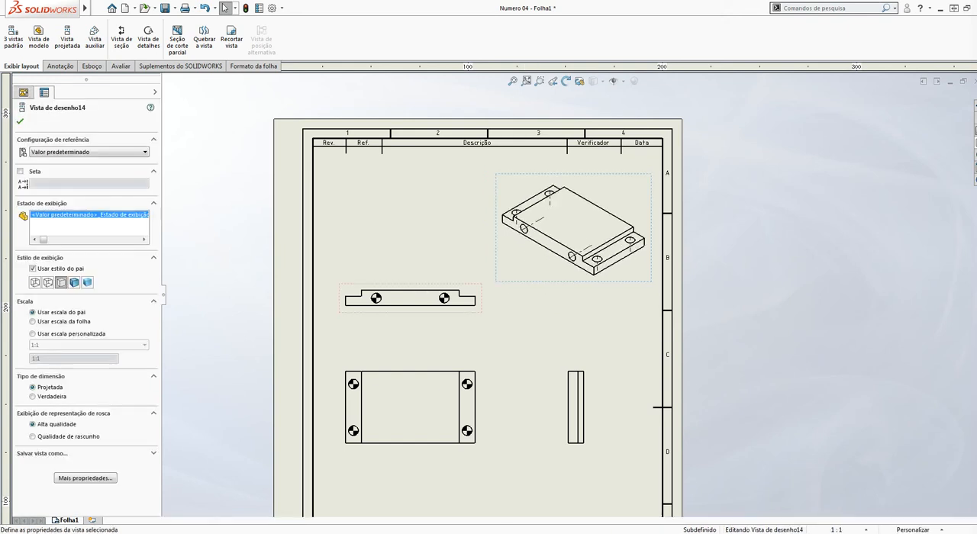
{"action": "left_click", "coordinate": [73, 284]}
{"action": "left_click", "coordinate": [694, 343]}
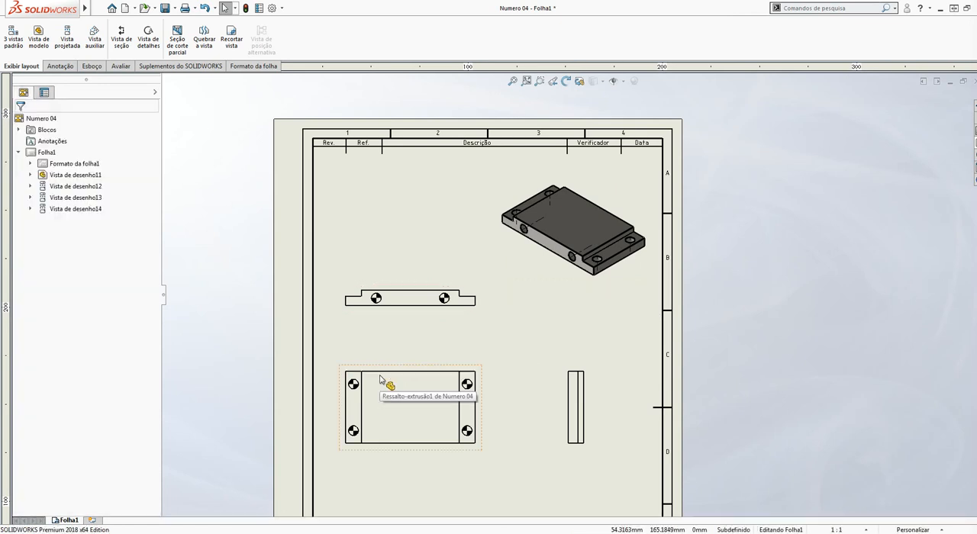
Move the upper projected view higher to widen the gap above the front view
{"action": "left_click_drag", "start_coordinate": [406, 292], "coordinate": [405, 264]}
{"action": "left_click", "coordinate": [401, 361]}
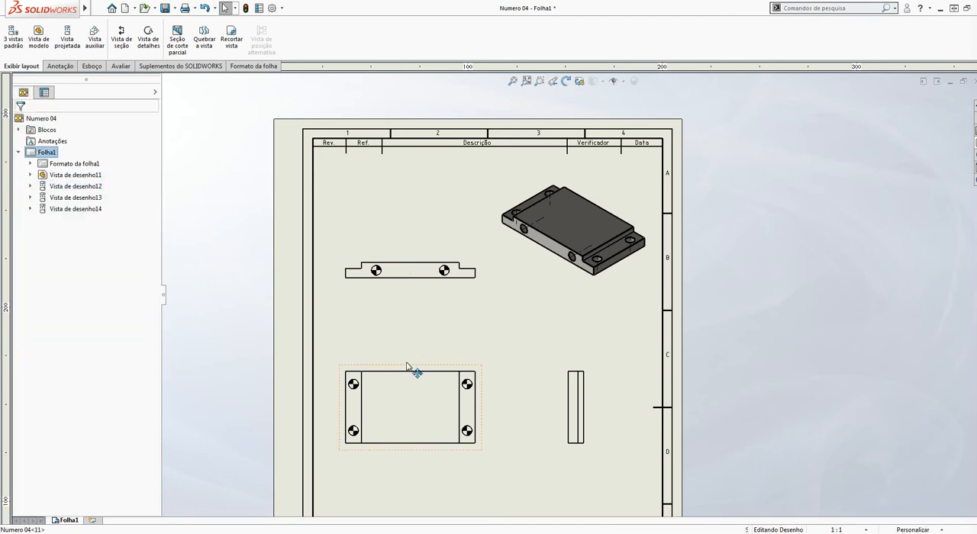
Set the front view's display style to Hidden Lines Visible
{"action": "left_click", "coordinate": [407, 368]}
{"action": "scroll", "coordinate": [408, 371], "scroll_direction": "up", "scroll_amount": 2}
{"action": "scroll", "coordinate": [504, 349], "scroll_direction": "down", "scroll_amount": 5}
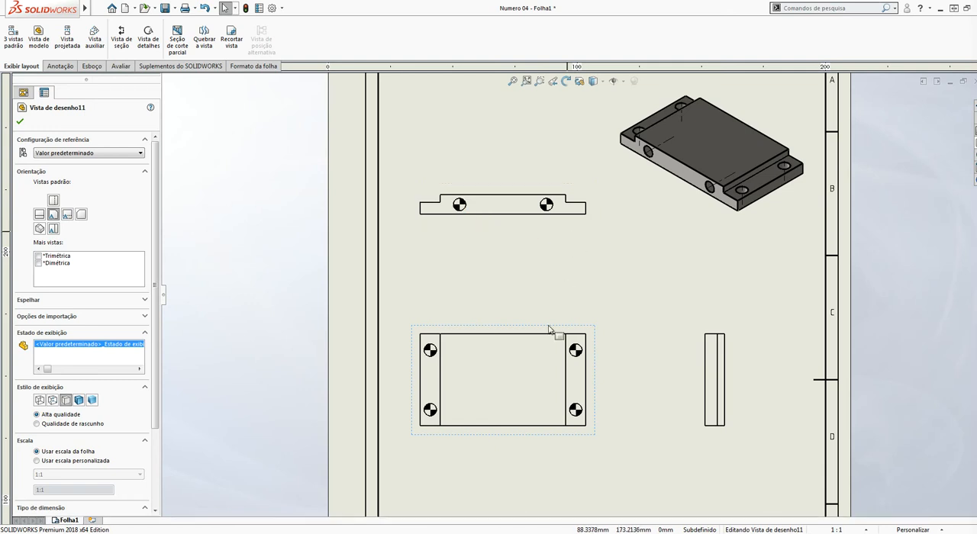
{"action": "scroll", "coordinate": [500, 357], "scroll_direction": "up", "scroll_amount": 1}
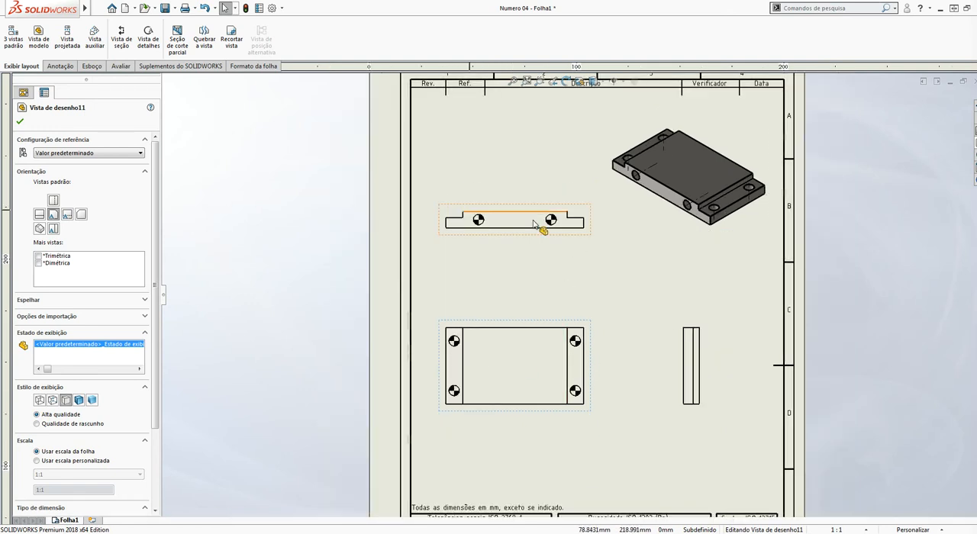
{"action": "left_click", "coordinate": [53, 400]}
{"action": "left_click", "coordinate": [636, 371]}
Set the side view's display style to Hidden Lines Removed
{"action": "scroll", "coordinate": [611, 367], "scroll_direction": "down", "scroll_amount": 1}
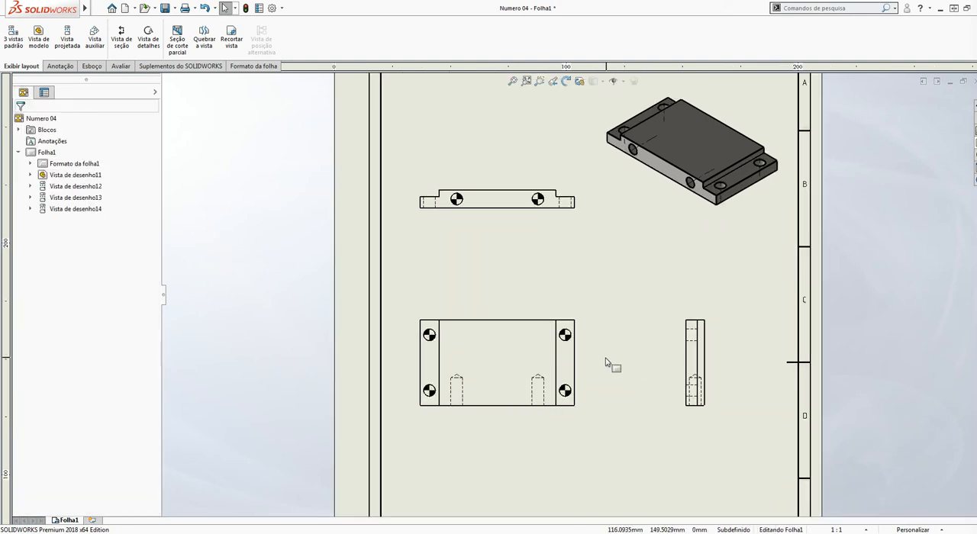
{"action": "scroll", "coordinate": [483, 381], "scroll_direction": "down", "scroll_amount": 1}
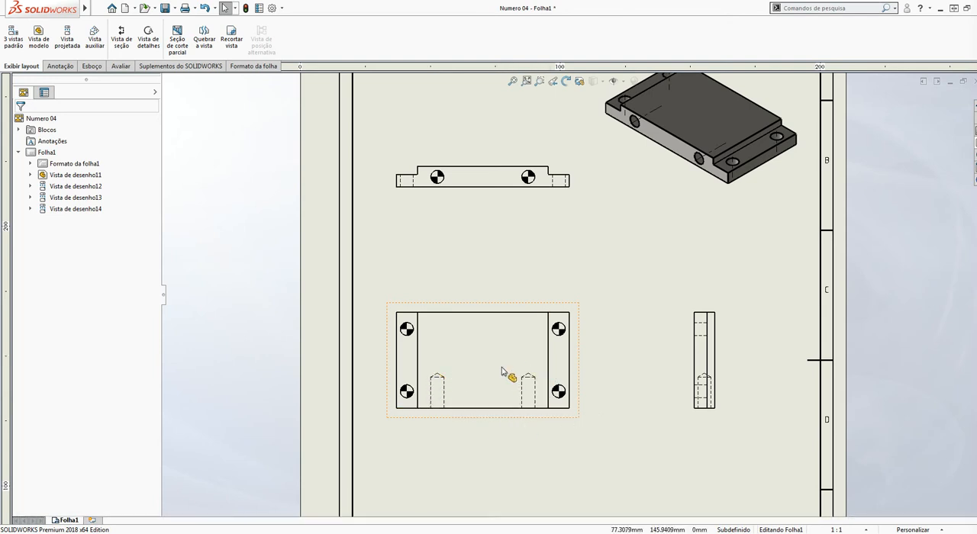
{"action": "left_click", "coordinate": [704, 359]}
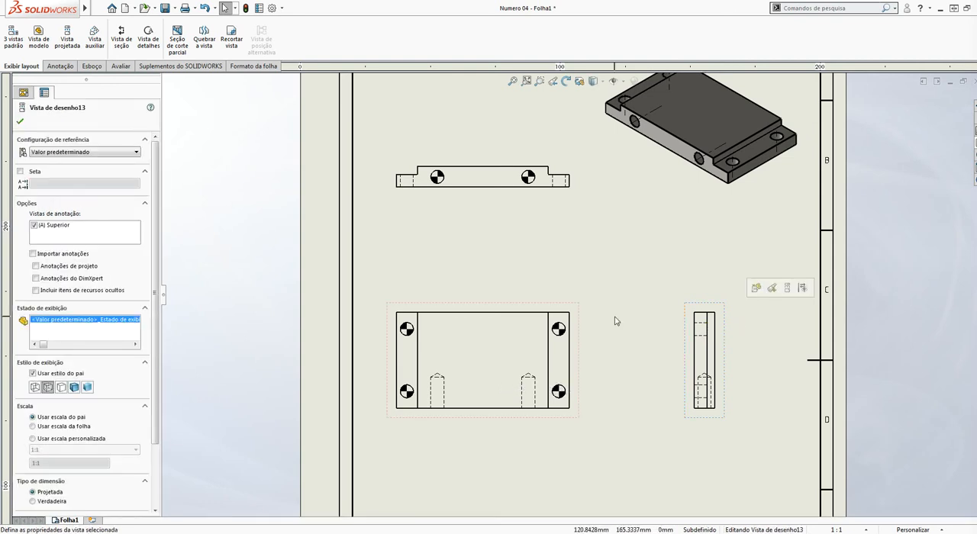
{"action": "left_click", "coordinate": [62, 388]}
{"action": "left_click", "coordinate": [551, 152]}
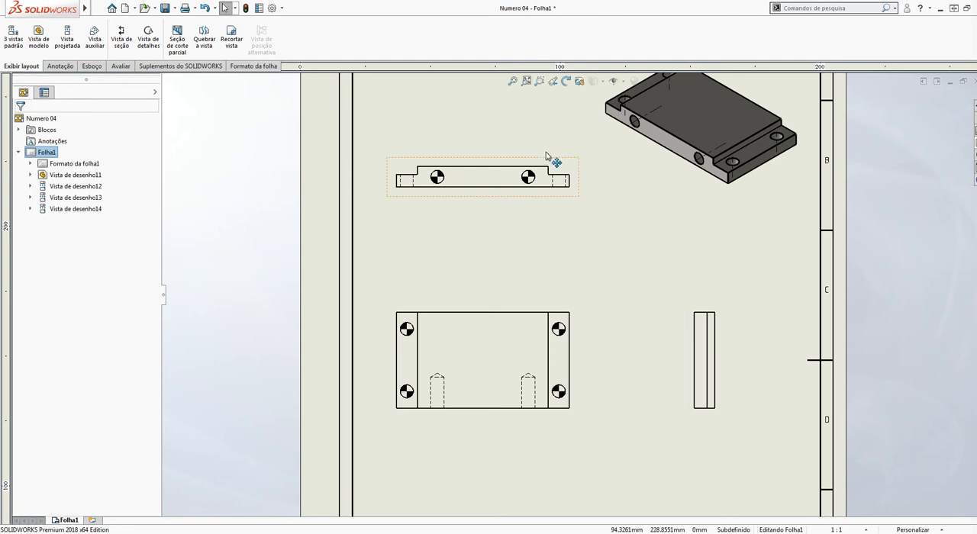
Set the upper projected view's display style to Hidden Lines Removed
{"action": "left_click", "coordinate": [546, 156]}
{"action": "left_click", "coordinate": [62, 388]}
{"action": "left_click", "coordinate": [267, 280]}
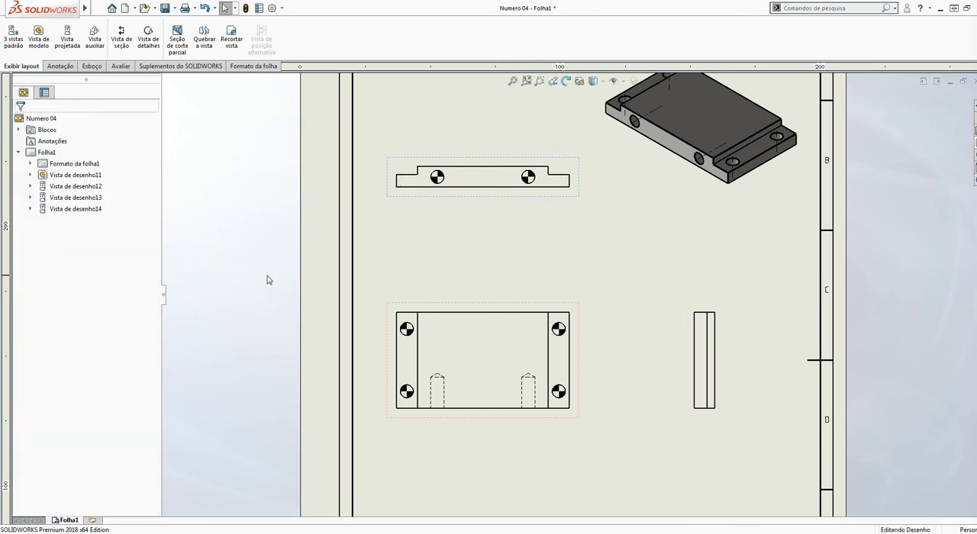
{"action": "left_click", "coordinate": [482, 208]}
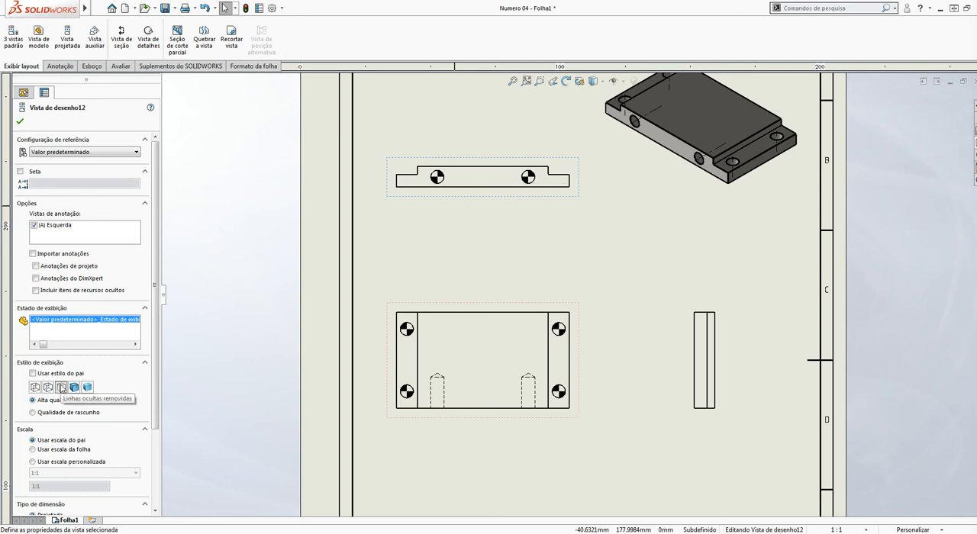
{"action": "left_click", "coordinate": [536, 267]}
{"action": "scroll", "coordinate": [658, 245], "scroll_direction": "up", "scroll_amount": 4}
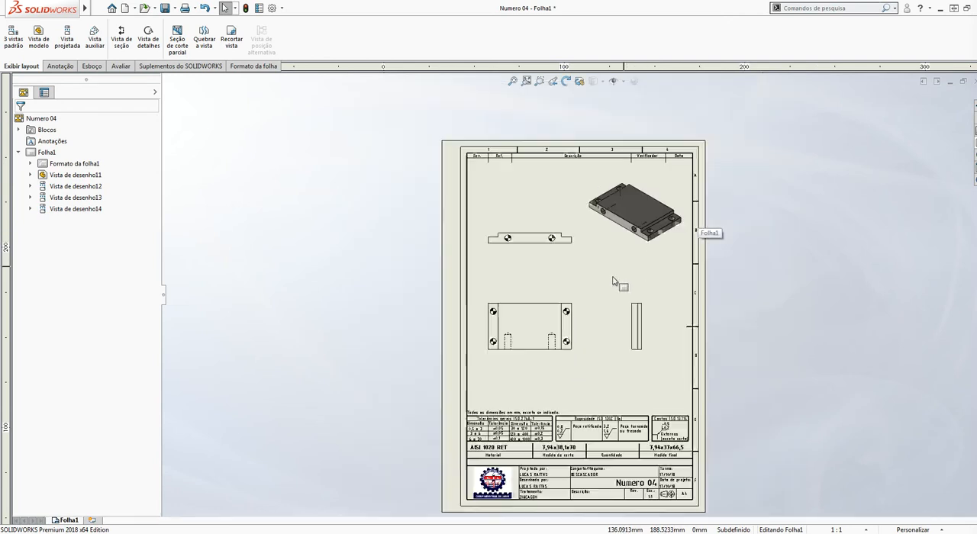
Dimension the overall width along the base edge of the upper projected view, placing the dimension below the view
{"action": "scroll", "coordinate": [565, 321], "scroll_direction": "down", "scroll_amount": 2}
{"action": "scroll", "coordinate": [561, 329], "scroll_direction": "down", "scroll_amount": 3}
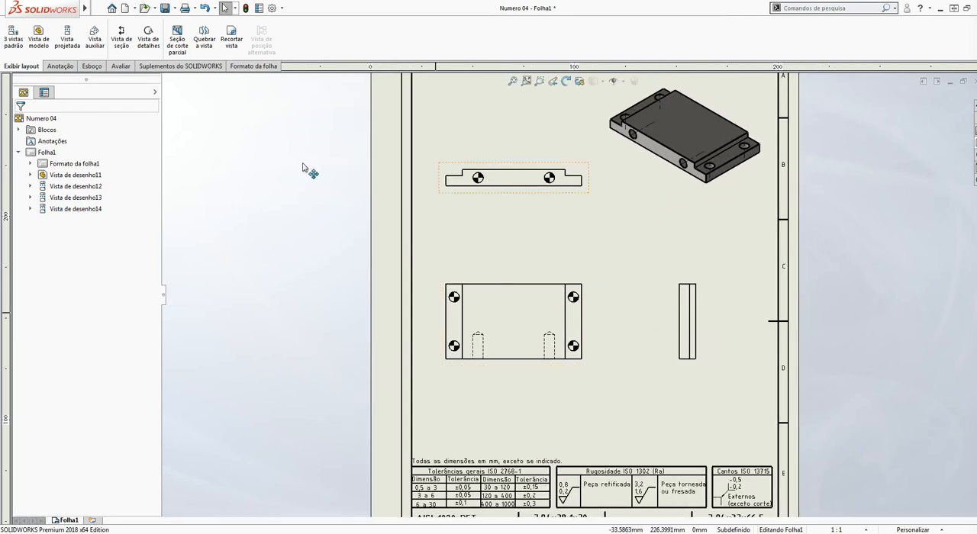
{"action": "left_click", "coordinate": [61, 68]}
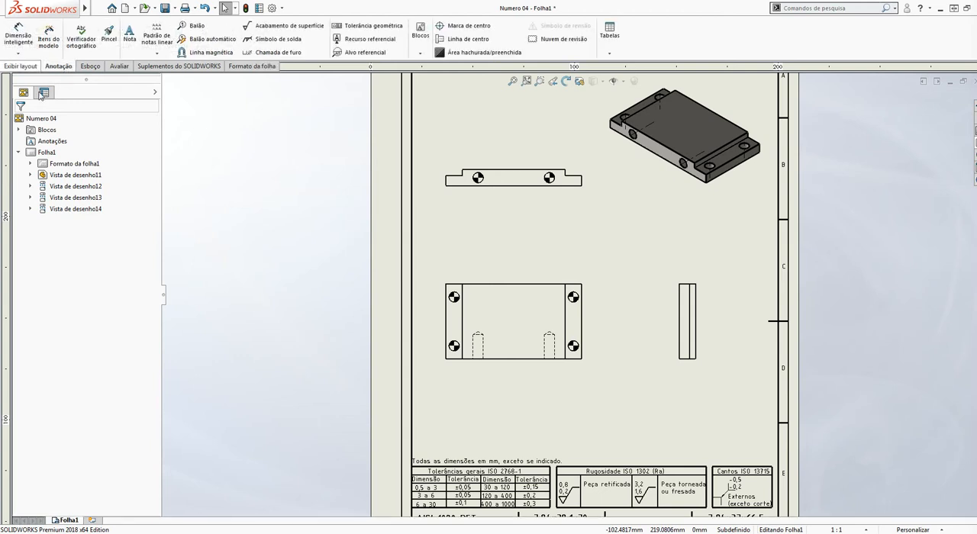
{"action": "left_click", "coordinate": [18, 35]}
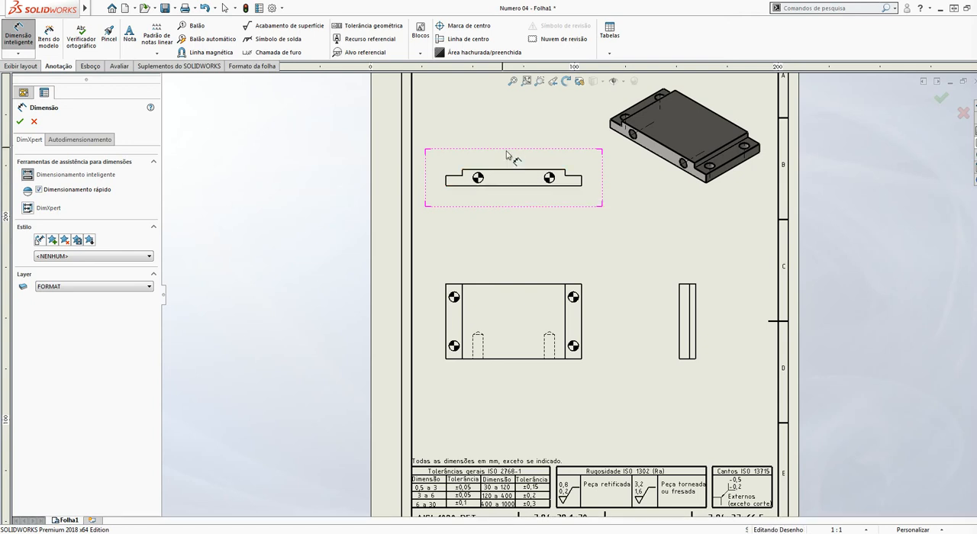
{"action": "scroll", "coordinate": [532, 158], "scroll_direction": "down", "scroll_amount": 1}
{"action": "scroll", "coordinate": [532, 158], "scroll_direction": "down", "scroll_amount": 2}
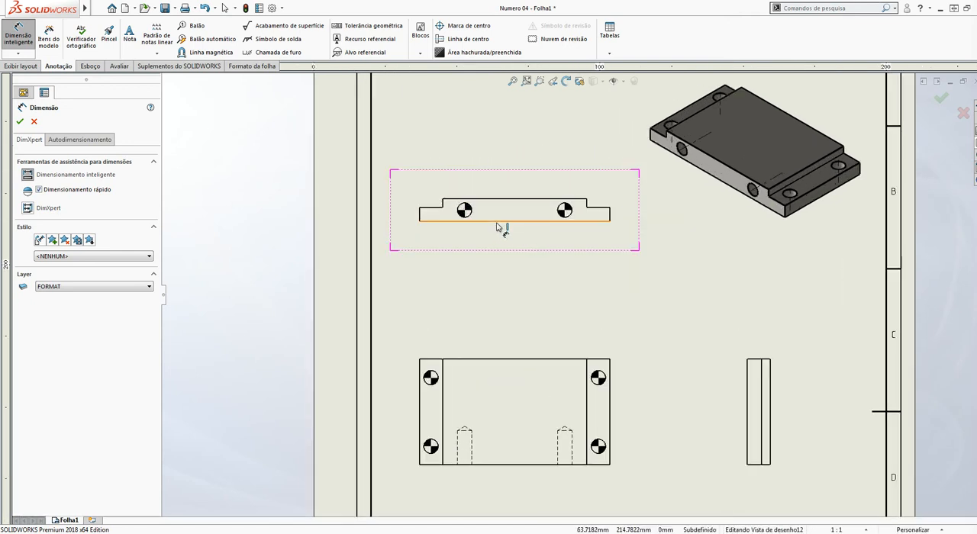
{"action": "left_click", "coordinate": [496, 226]}
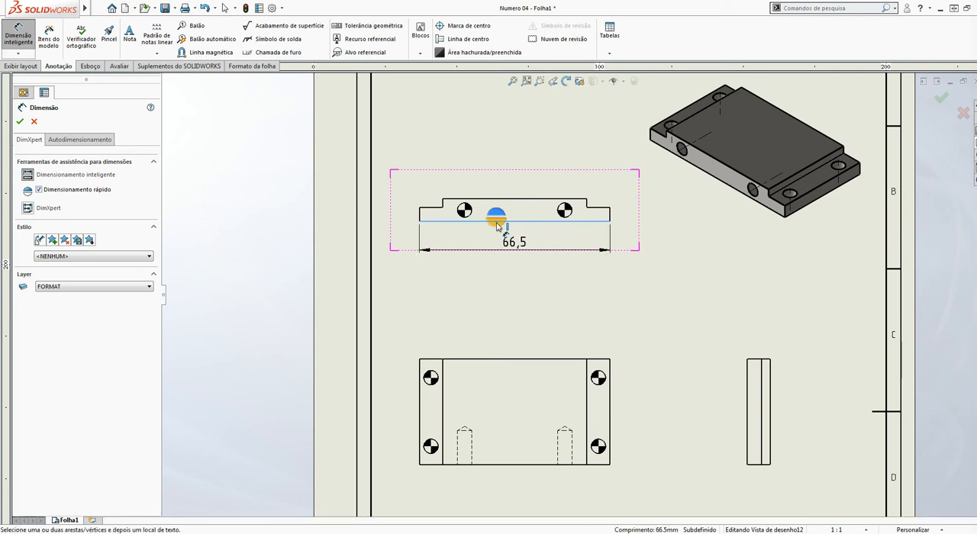
{"action": "left_click", "coordinate": [498, 245]}
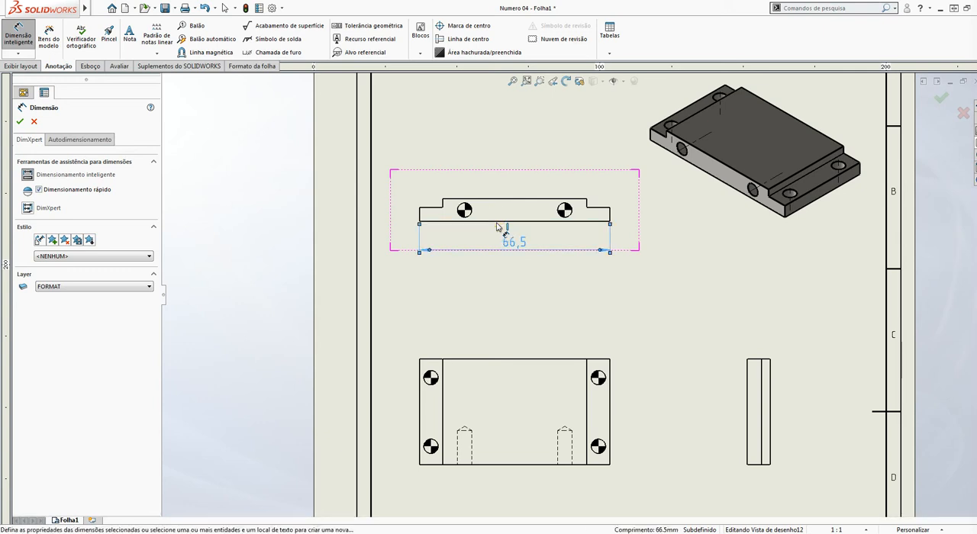
{"action": "left_click", "coordinate": [421, 214]}
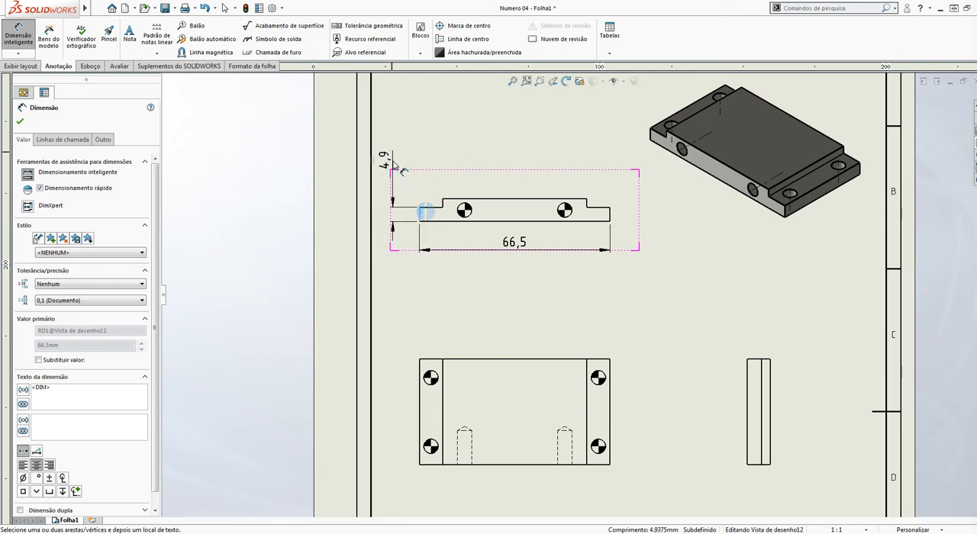
{"action": "left_click", "coordinate": [396, 167]}
{"action": "scroll", "coordinate": [442, 204], "scroll_direction": "down", "scroll_amount": 2}
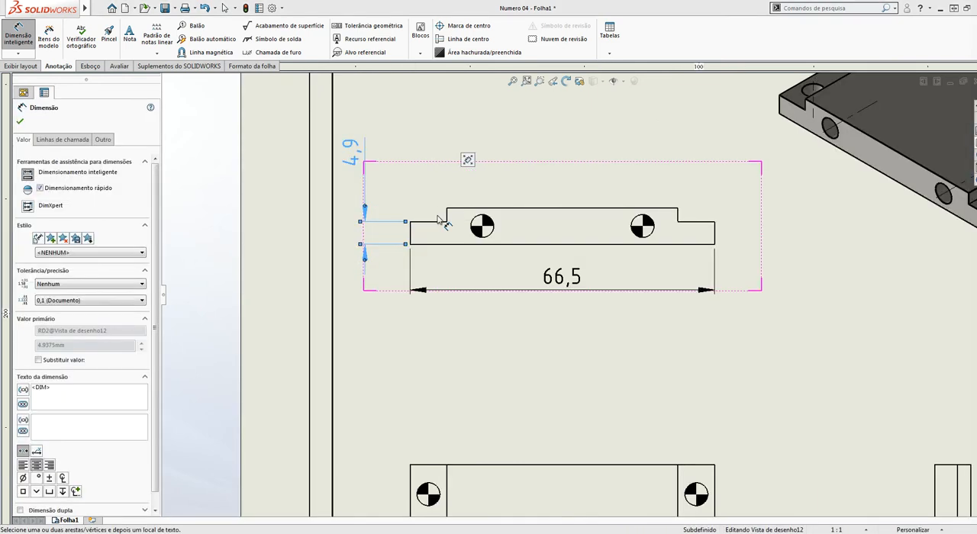
{"action": "key", "text": "Delete"}
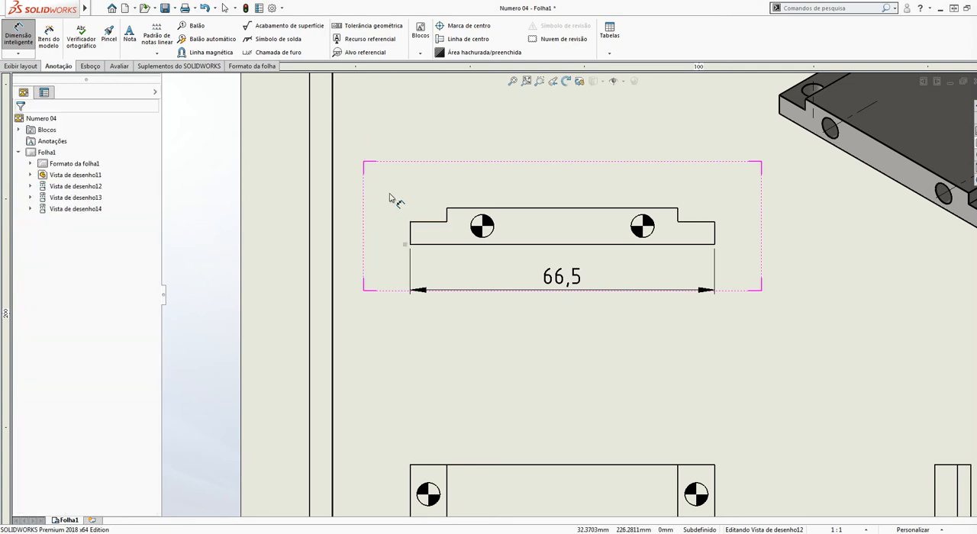
Dimension the left step's depth and the widths of both end steps in the upper projected view
{"action": "left_click", "coordinate": [449, 215]}
{"action": "left_click", "coordinate": [451, 215]}
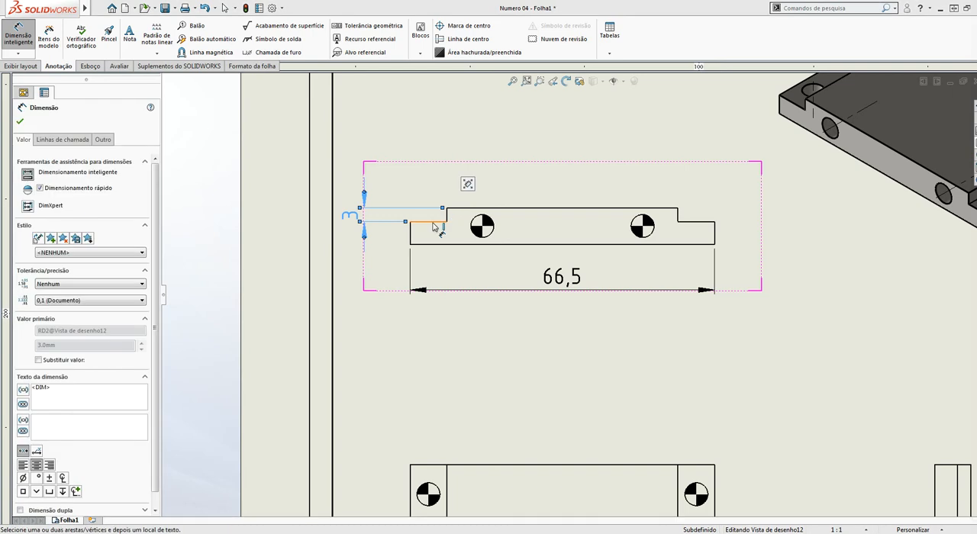
{"action": "left_click", "coordinate": [433, 223]}
{"action": "left_click", "coordinate": [436, 225]}
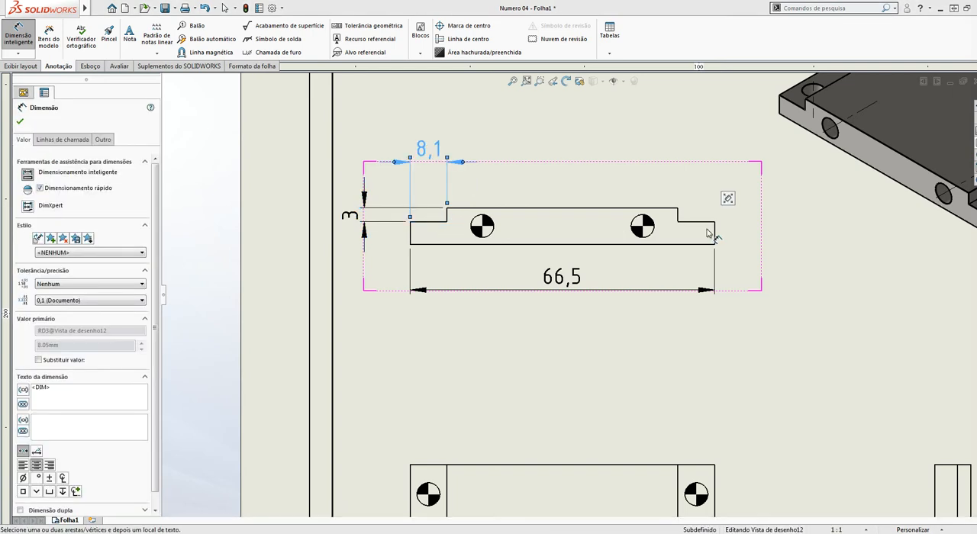
{"action": "left_click", "coordinate": [697, 227]}
{"action": "left_click", "coordinate": [694, 222]}
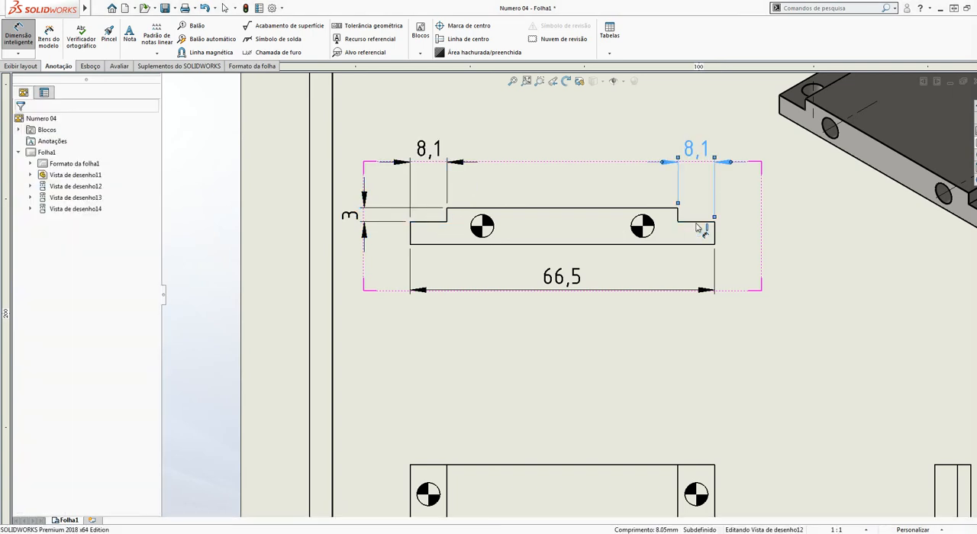
Dimension the left hole's distance from the left edge and the spacing between both holes below the upper projected view
{"action": "scroll", "coordinate": [565, 283], "scroll_direction": "up", "scroll_amount": 3}
{"action": "scroll", "coordinate": [565, 239], "scroll_direction": "down", "scroll_amount": 2}
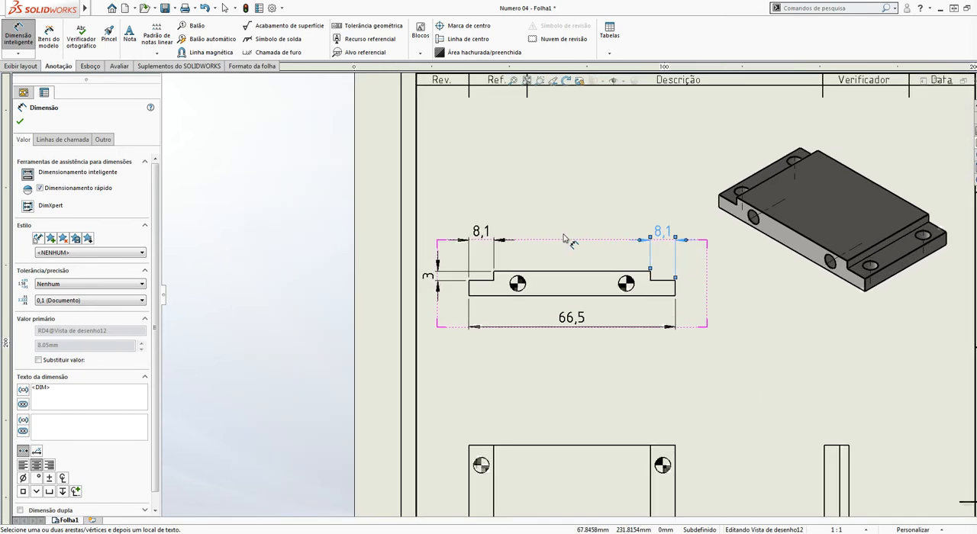
{"action": "left_click", "coordinate": [471, 291]}
{"action": "left_click", "coordinate": [518, 285]}
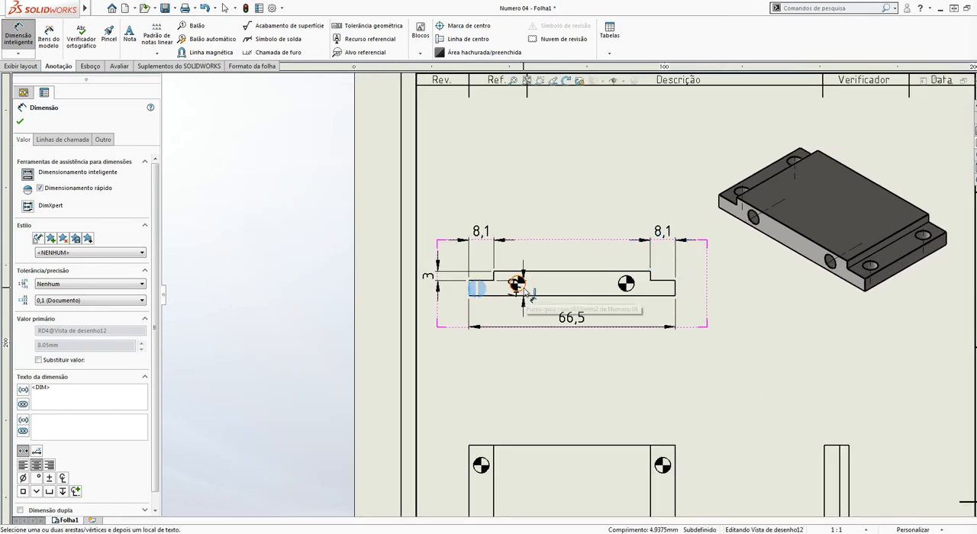
{"action": "left_click", "coordinate": [492, 318]}
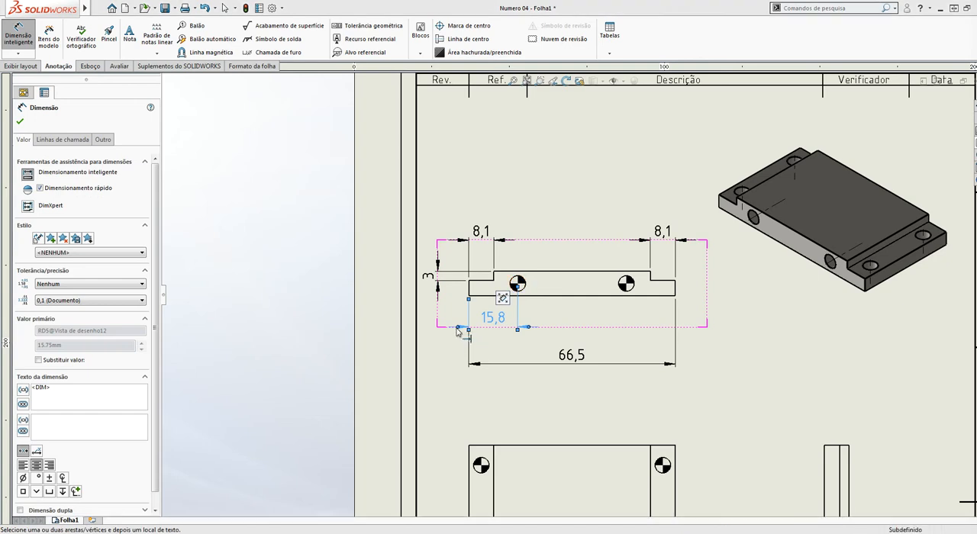
{"action": "left_click", "coordinate": [523, 291]}
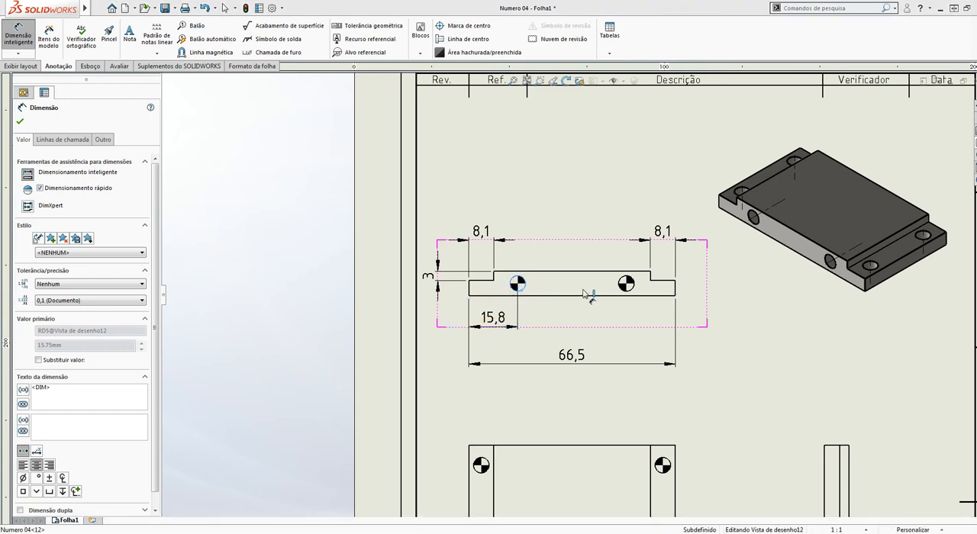
{"action": "left_click", "coordinate": [624, 284]}
{"action": "left_click", "coordinate": [569, 317]}
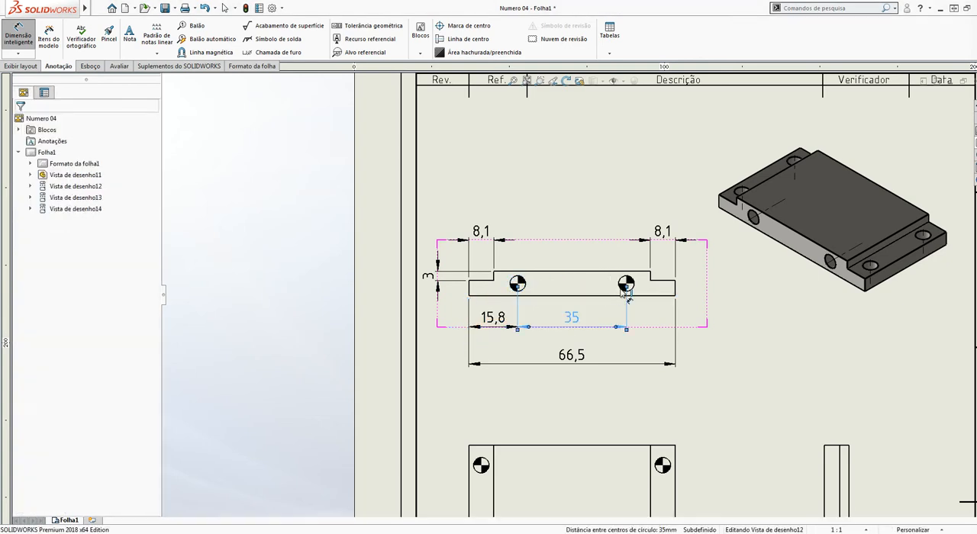
Dimension the right hole's vertical distance from the top edge in the upper projected view
{"action": "scroll", "coordinate": [561, 284], "scroll_direction": "down", "scroll_amount": 2}
{"action": "left_click", "coordinate": [689, 292]}
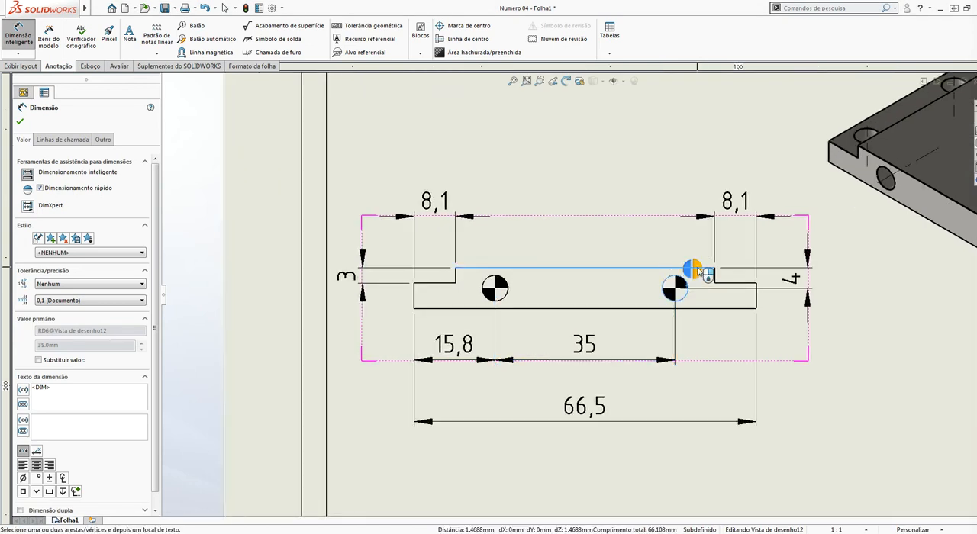
{"action": "left_click", "coordinate": [698, 271]}
{"action": "left_click", "coordinate": [829, 399]}
Dimension the upper-left hole's horizontal distance from the left edge in the front view
{"action": "scroll", "coordinate": [658, 272], "scroll_direction": "up", "scroll_amount": 2}
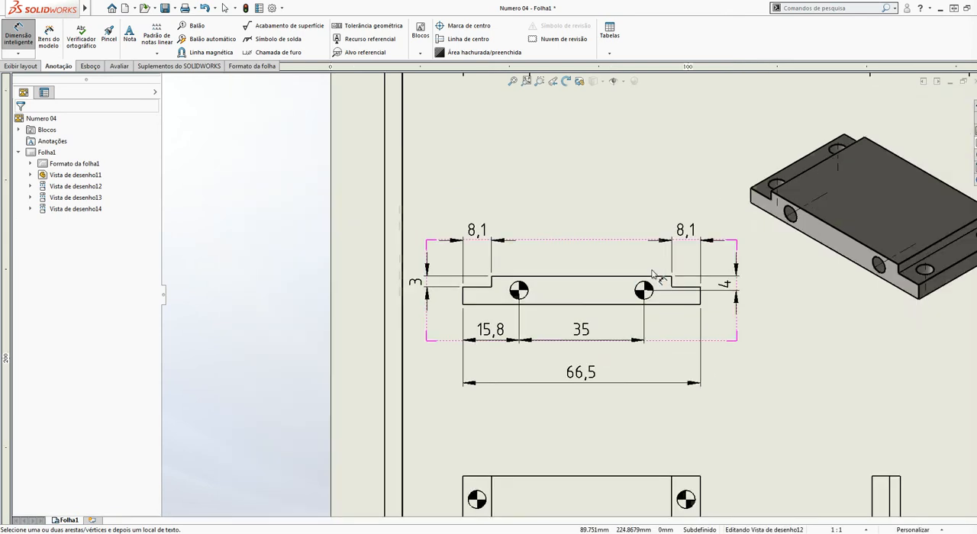
{"action": "scroll", "coordinate": [653, 275], "scroll_direction": "up", "scroll_amount": 3}
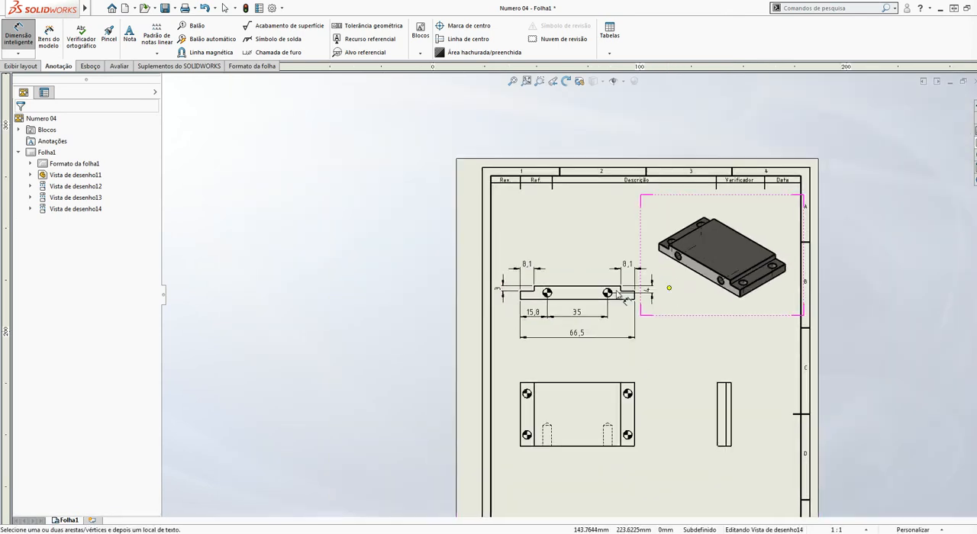
{"action": "scroll", "coordinate": [624, 299], "scroll_direction": "up", "scroll_amount": 2}
{"action": "scroll", "coordinate": [594, 374], "scroll_direction": "down", "scroll_amount": 6}
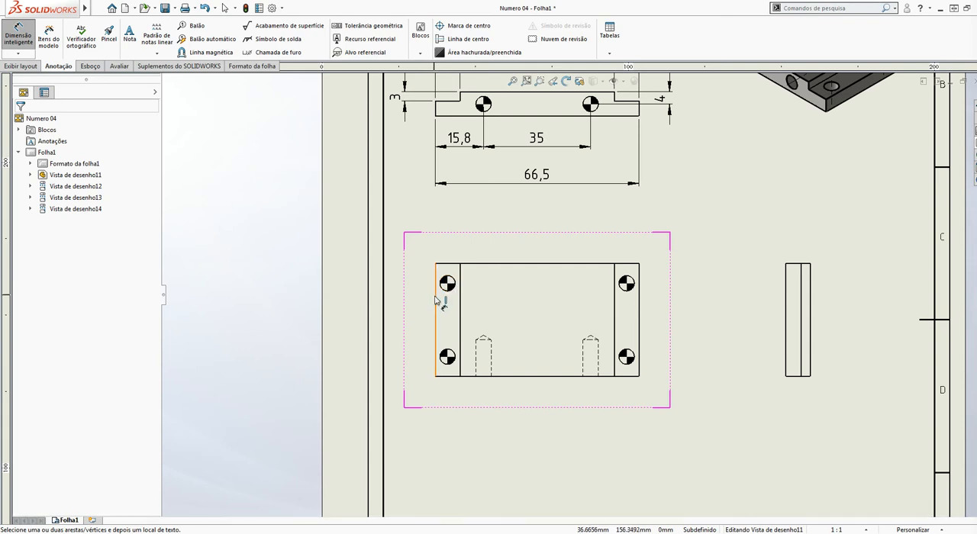
{"action": "left_click", "coordinate": [438, 298]}
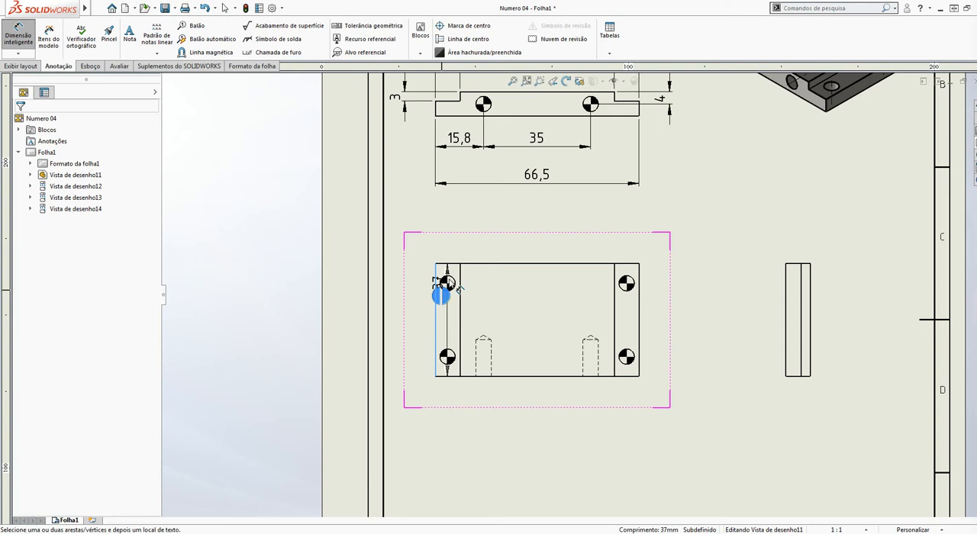
{"action": "left_click", "coordinate": [453, 282]}
{"action": "key", "text": "Escape"}
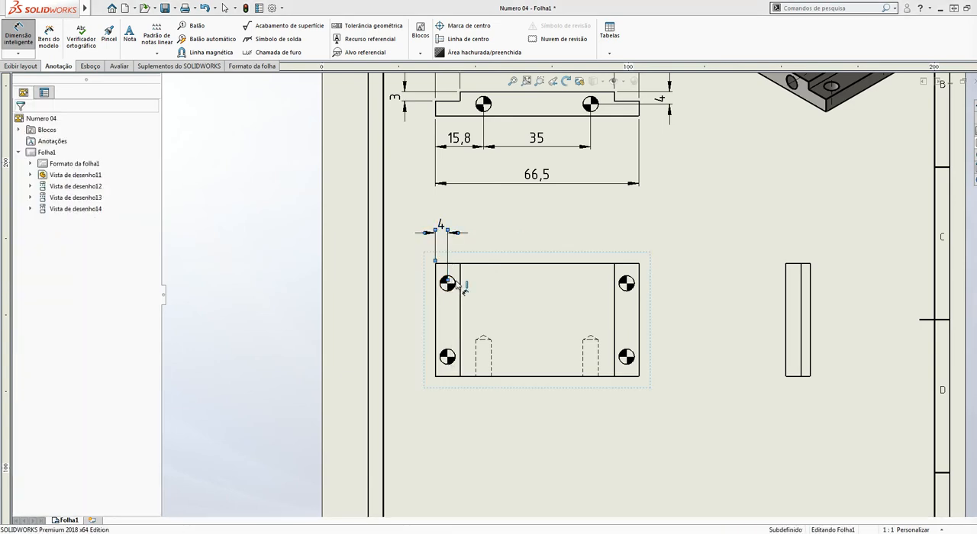
{"action": "scroll", "coordinate": [457, 296], "scroll_direction": "down", "scroll_amount": 2}
{"action": "key", "text": "Escape"}
Dimension the horizontal spacing between the two upper holes of the front view, in line with the left edge distance
{"action": "scroll", "coordinate": [457, 295], "scroll_direction": "down", "scroll_amount": 2}
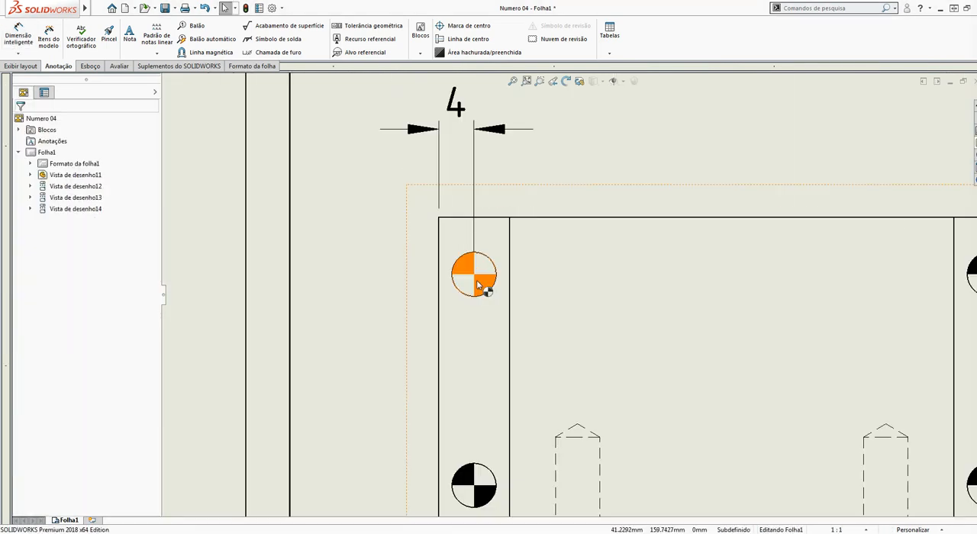
{"action": "scroll", "coordinate": [478, 285], "scroll_direction": "up", "scroll_amount": 5}
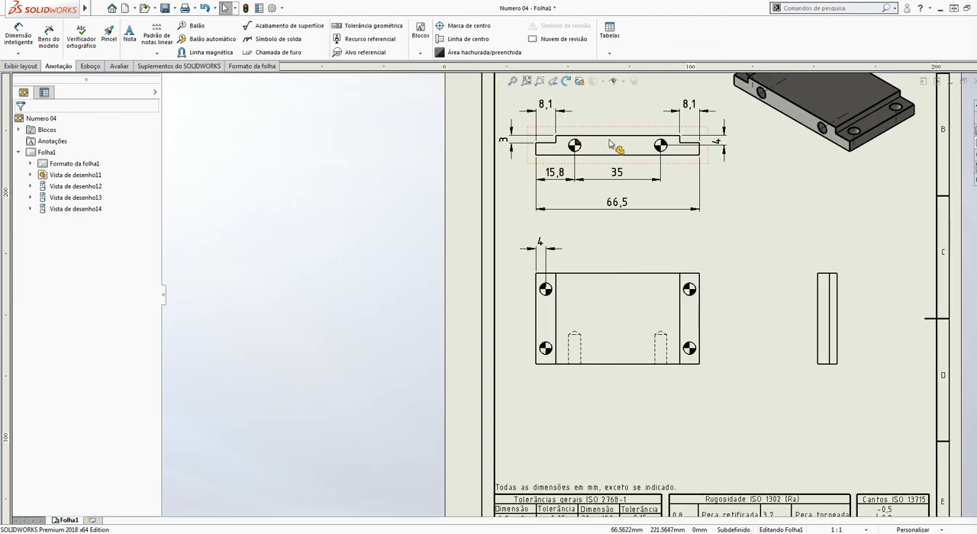
{"action": "left_click", "coordinate": [18, 36]}
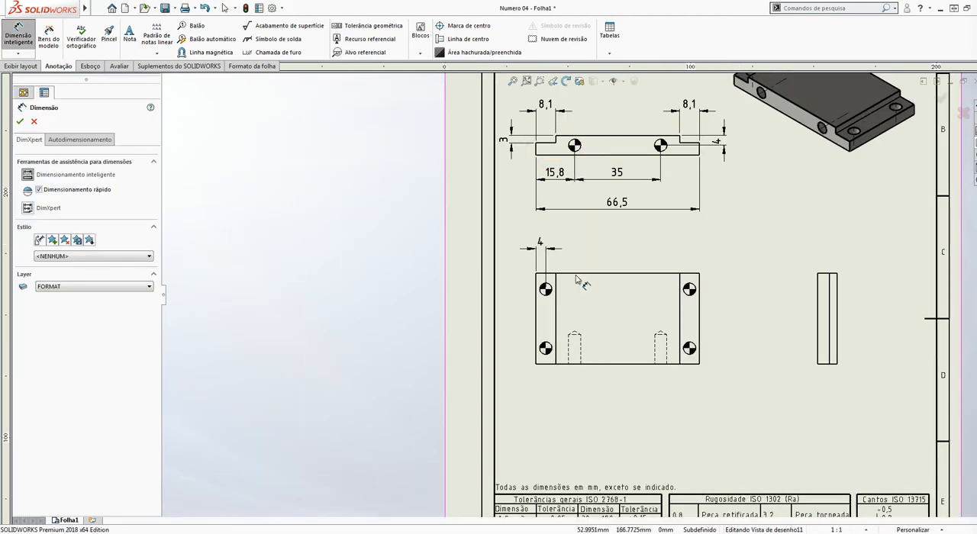
{"action": "scroll", "coordinate": [576, 271], "scroll_direction": "down", "scroll_amount": 3}
{"action": "left_click", "coordinate": [525, 302]}
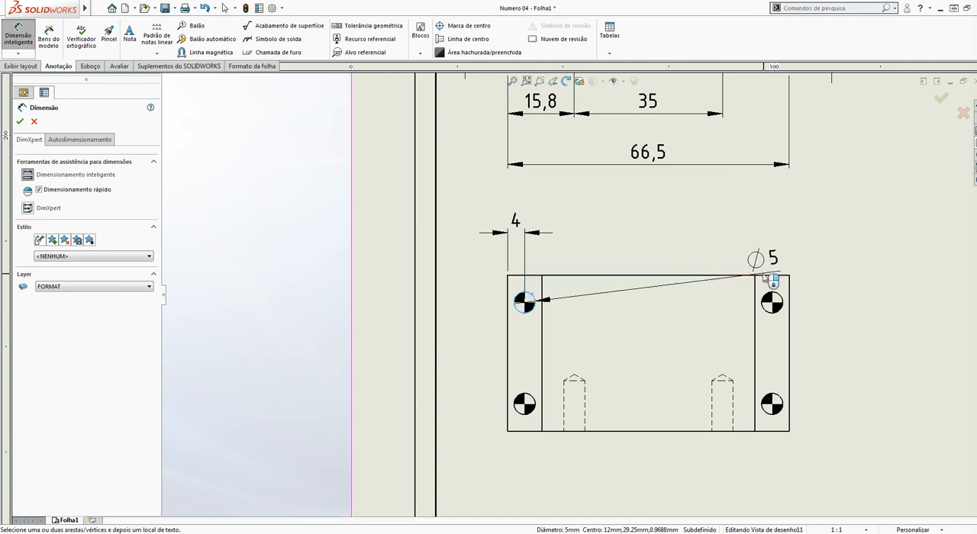
{"action": "left_click", "coordinate": [773, 301]}
{"action": "left_click", "coordinate": [647, 244]}
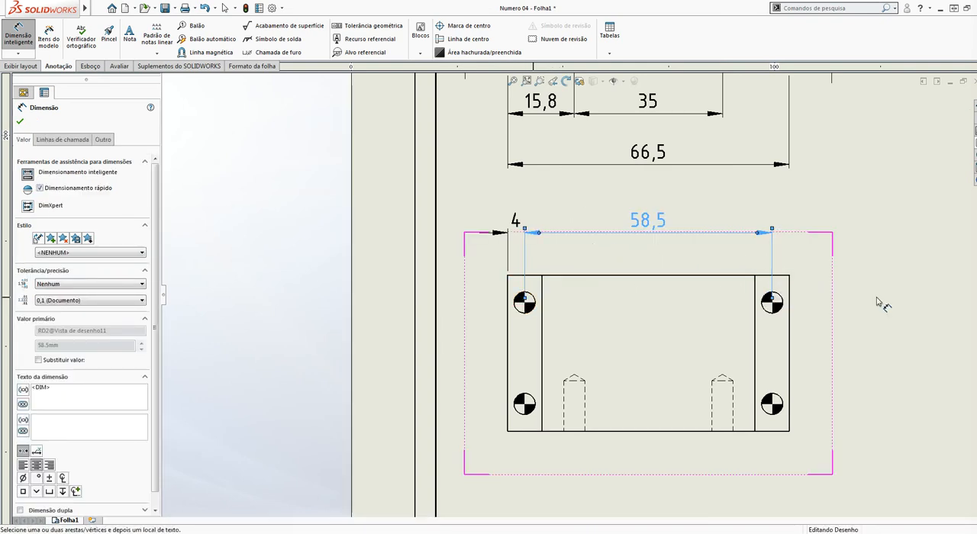
Dimension the vertical distances of both right-hand holes from the top edge in the front view
{"action": "left_click", "coordinate": [773, 303]}
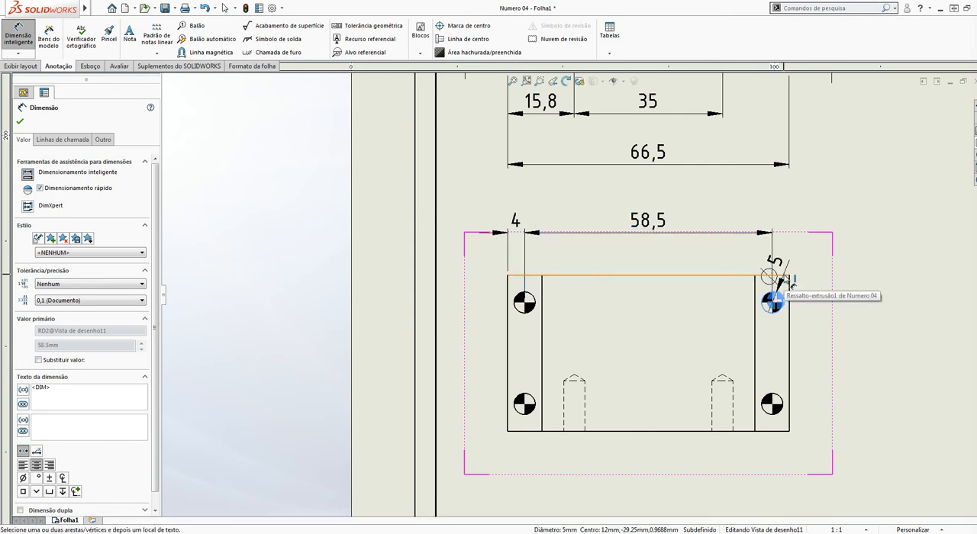
{"action": "left_click", "coordinate": [774, 277]}
{"action": "left_click", "coordinate": [787, 294]}
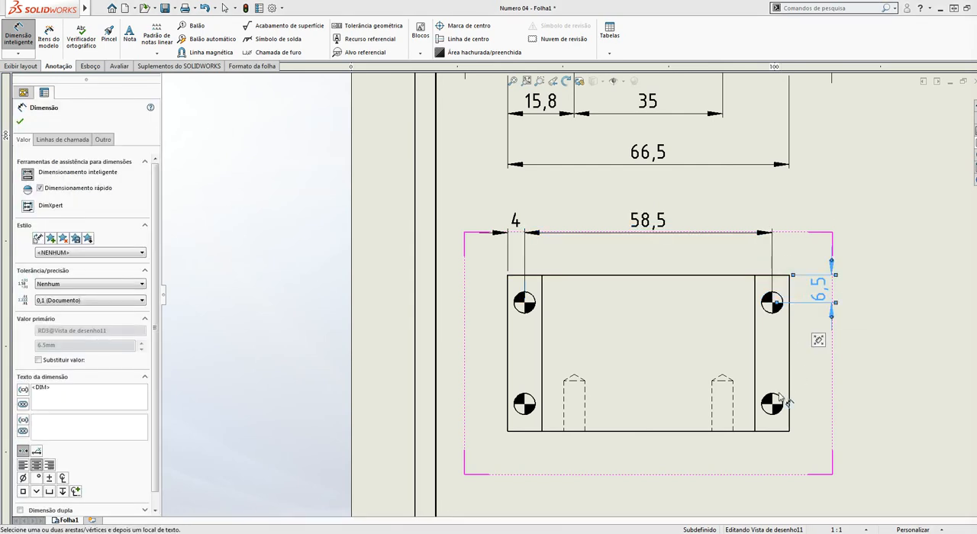
{"action": "left_click", "coordinate": [772, 404]}
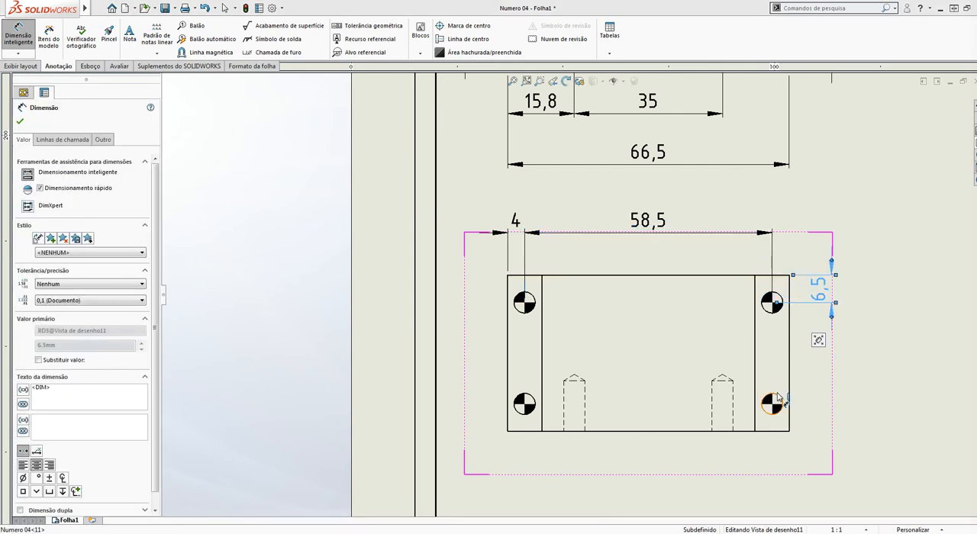
{"action": "left_click", "coordinate": [775, 277]}
{"action": "left_click", "coordinate": [778, 279]}
{"action": "key", "text": "Escape"}
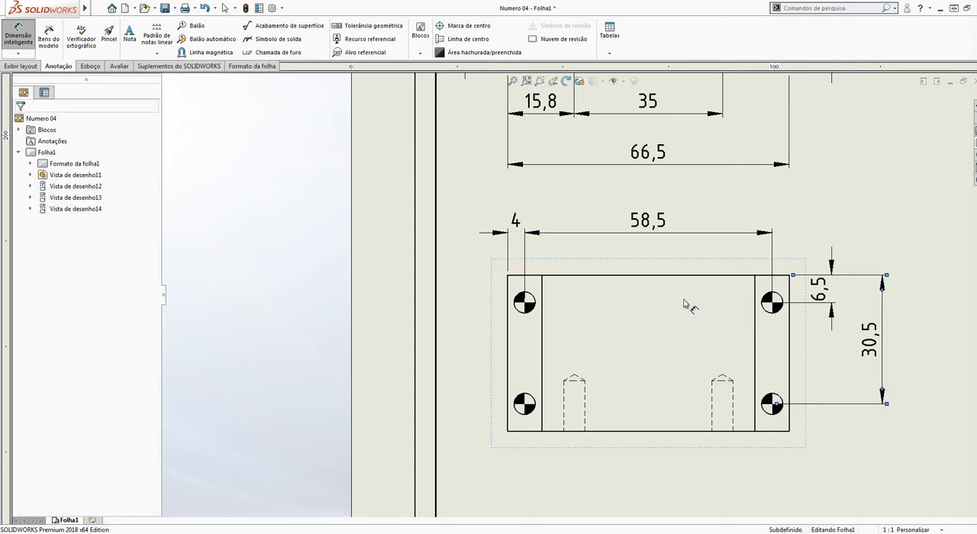
Move the side view farther right to widen the gap beside the front view's dimensions
{"action": "scroll", "coordinate": [690, 305], "scroll_direction": "up", "scroll_amount": 5}
{"action": "scroll", "coordinate": [756, 302], "scroll_direction": "down", "scroll_amount": 2}
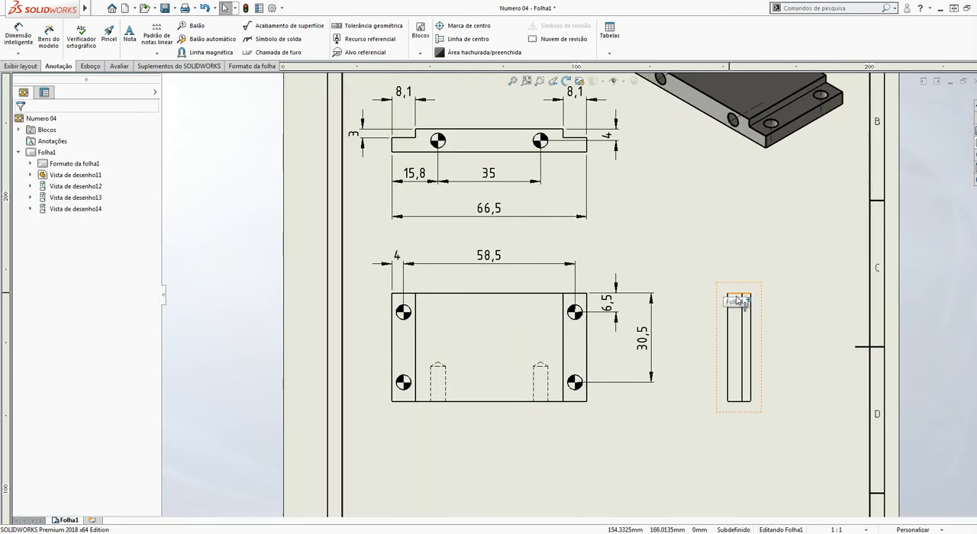
{"action": "left_click", "coordinate": [783, 306]}
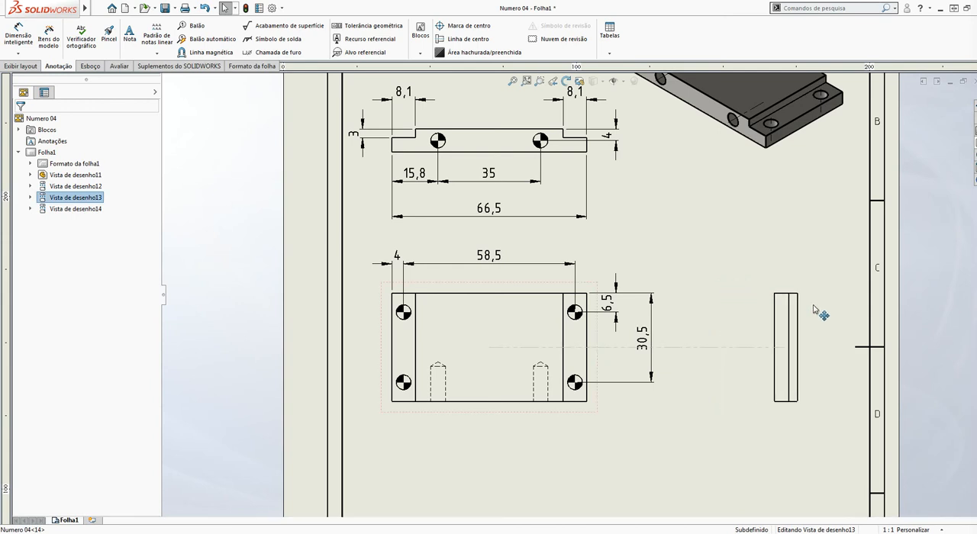
Dimension the overall height and the overall thickness of the side view
{"action": "left_click", "coordinate": [19, 35]}
{"action": "left_click", "coordinate": [779, 324]}
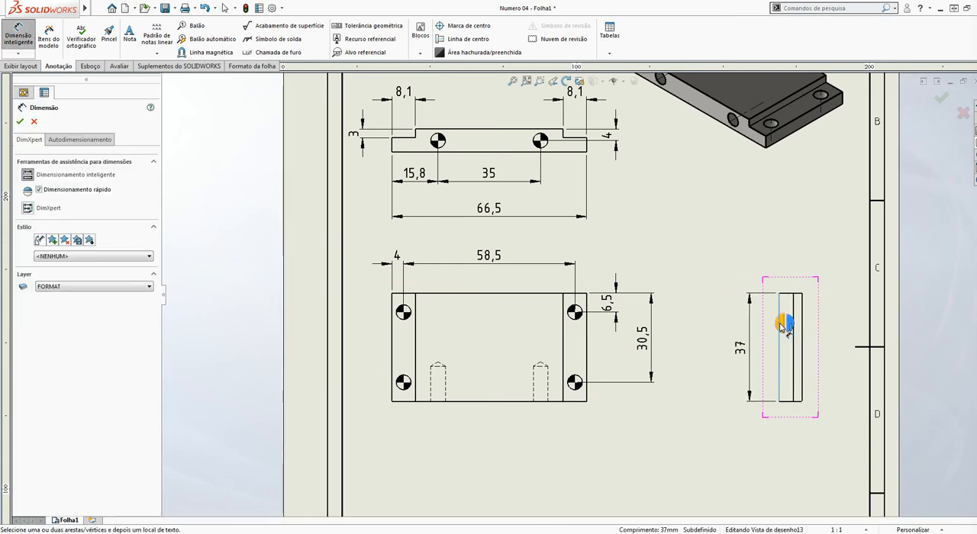
{"action": "left_click", "coordinate": [741, 347]}
{"action": "left_click", "coordinate": [790, 402]}
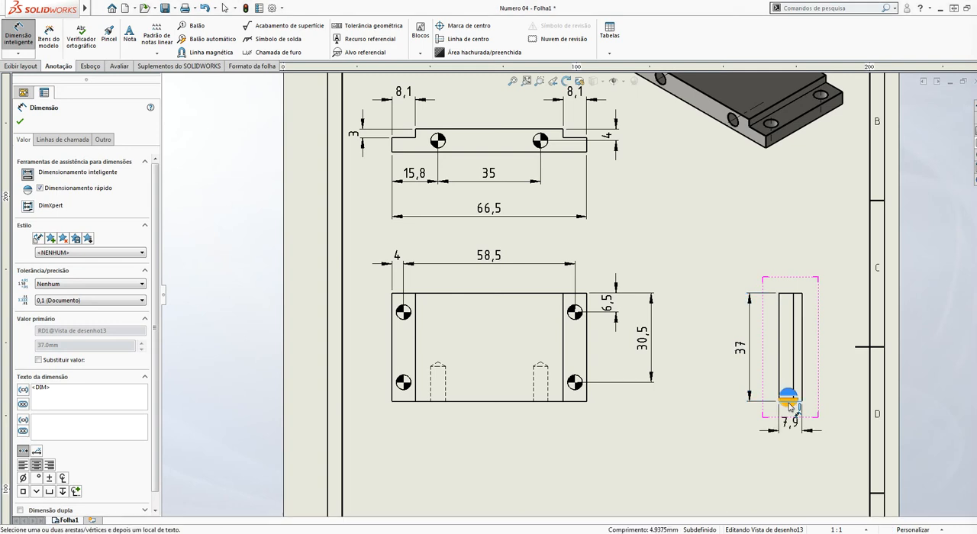
{"action": "left_click", "coordinate": [790, 426]}
{"action": "key", "text": "Escape"}
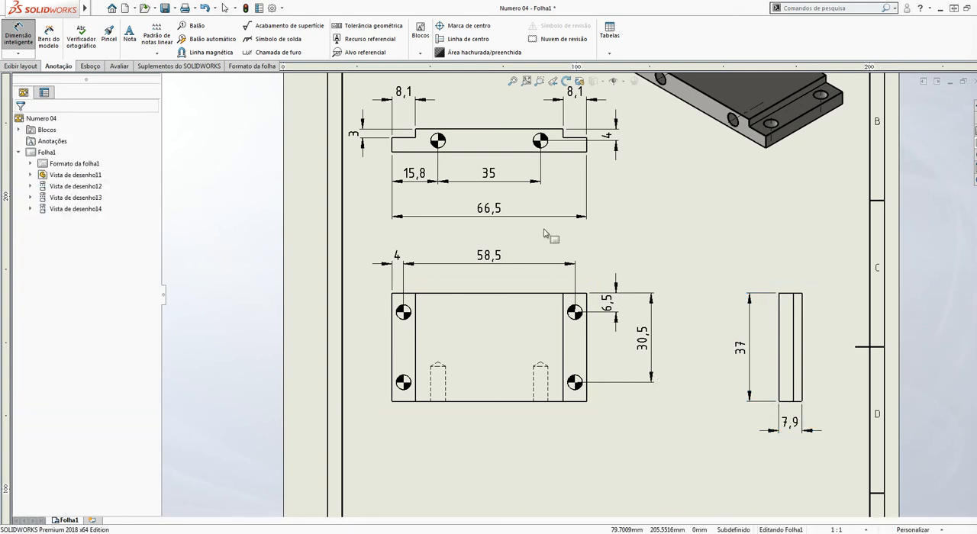
{"action": "scroll", "coordinate": [506, 279], "scroll_direction": "up", "scroll_amount": 3}
{"action": "scroll", "coordinate": [505, 285], "scroll_direction": "down", "scroll_amount": 2}
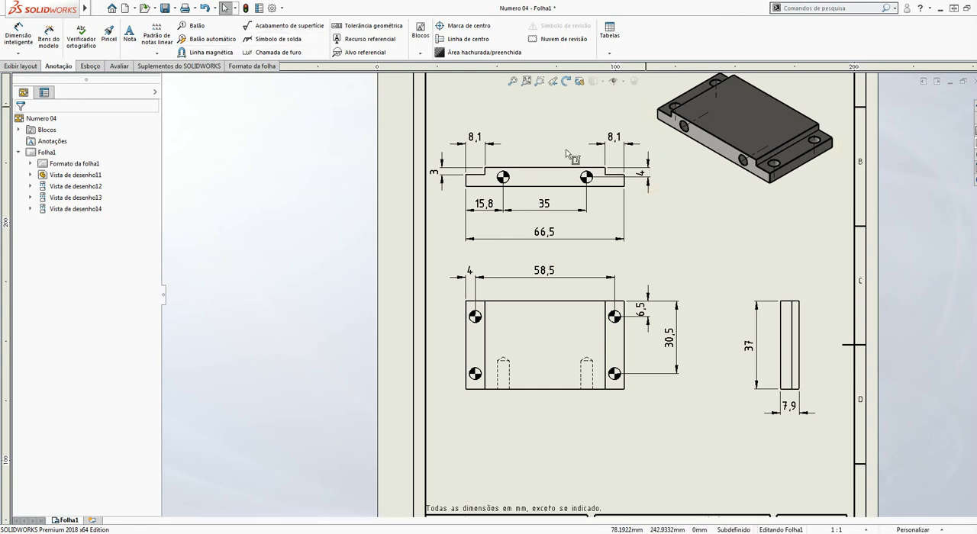
{"action": "scroll", "coordinate": [568, 157], "scroll_direction": "up", "scroll_amount": 2}
{"action": "scroll", "coordinate": [573, 162], "scroll_direction": "down", "scroll_amount": 2}
{"action": "scroll", "coordinate": [547, 375], "scroll_direction": "down", "scroll_amount": 2}
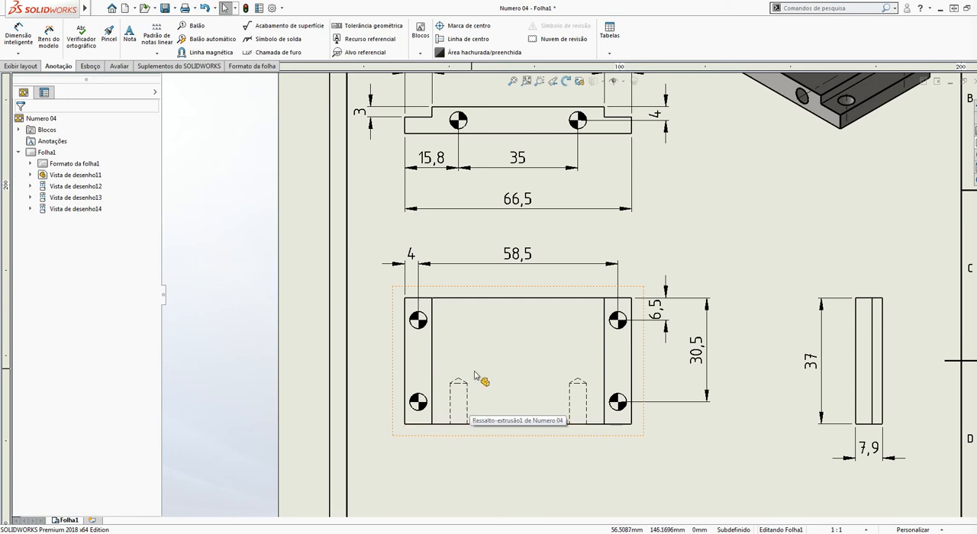
{"action": "scroll", "coordinate": [557, 212], "scroll_direction": "up", "scroll_amount": 4}
{"action": "scroll", "coordinate": [565, 199], "scroll_direction": "down", "scroll_amount": 2}
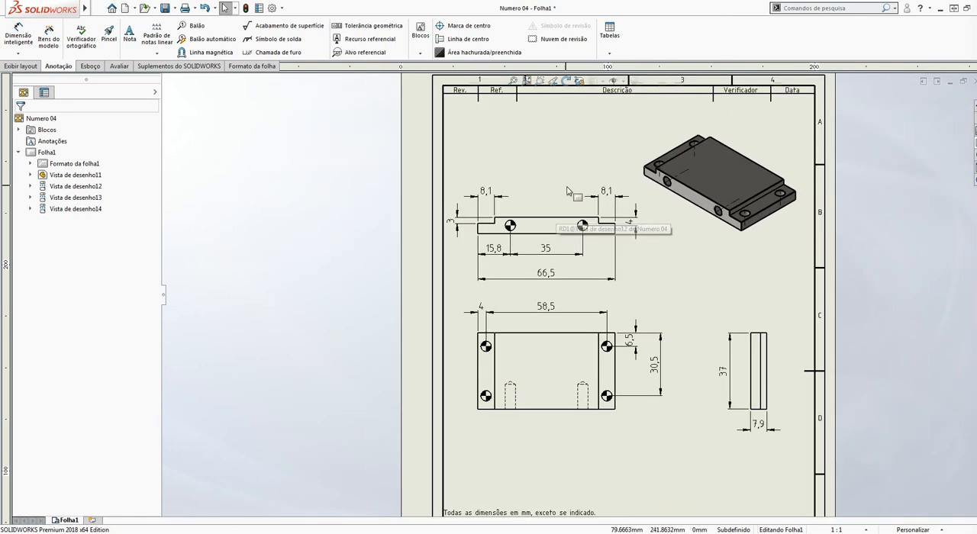
Dimension the diameter of the left hole in the projected view above the front view
{"action": "mouse_move", "coordinate": [32, 15]}
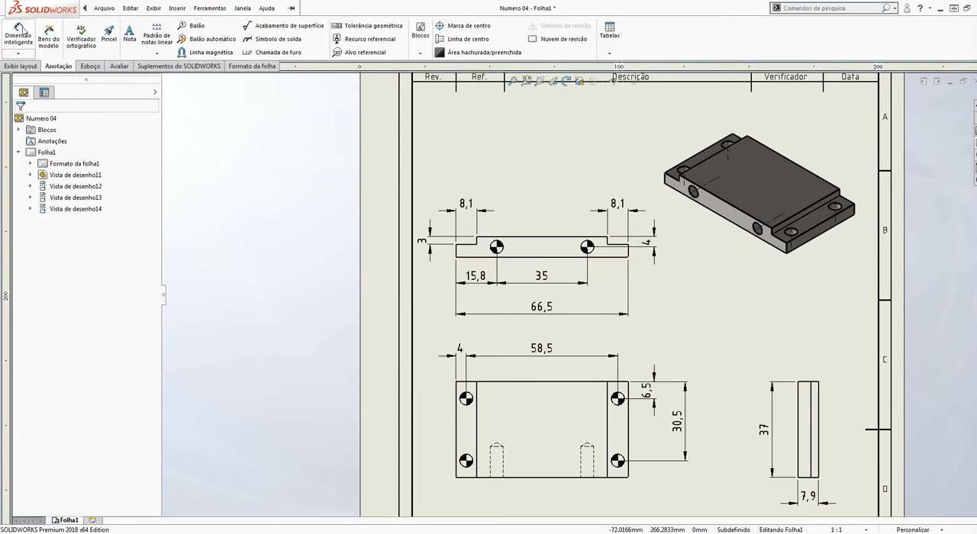
{"action": "left_click", "coordinate": [20, 31]}
{"action": "scroll", "coordinate": [488, 283], "scroll_direction": "down", "scroll_amount": 4}
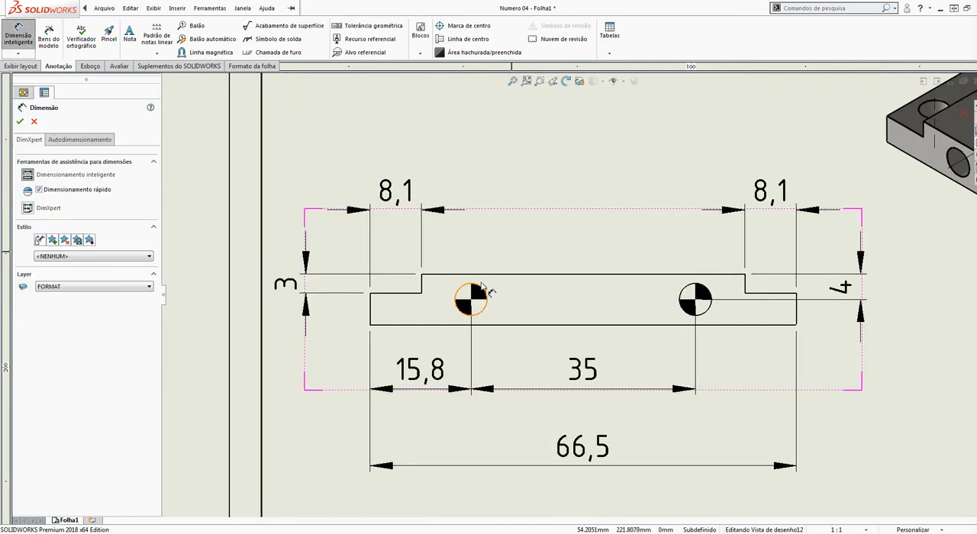
{"action": "left_click", "coordinate": [486, 294]}
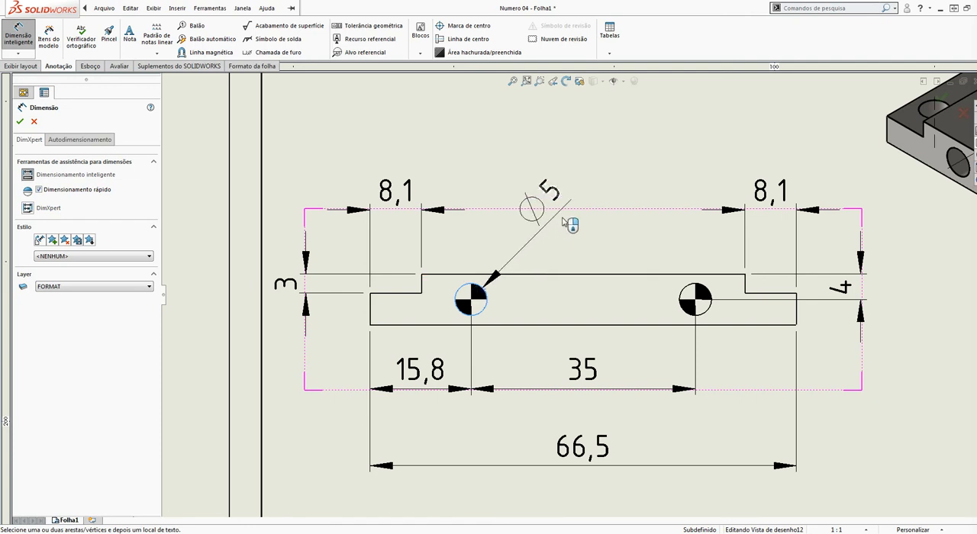
{"action": "left_click", "coordinate": [559, 192]}
{"action": "key", "text": "Escape"}
{"action": "scroll", "coordinate": [572, 311], "scroll_direction": "up", "scroll_amount": 8}
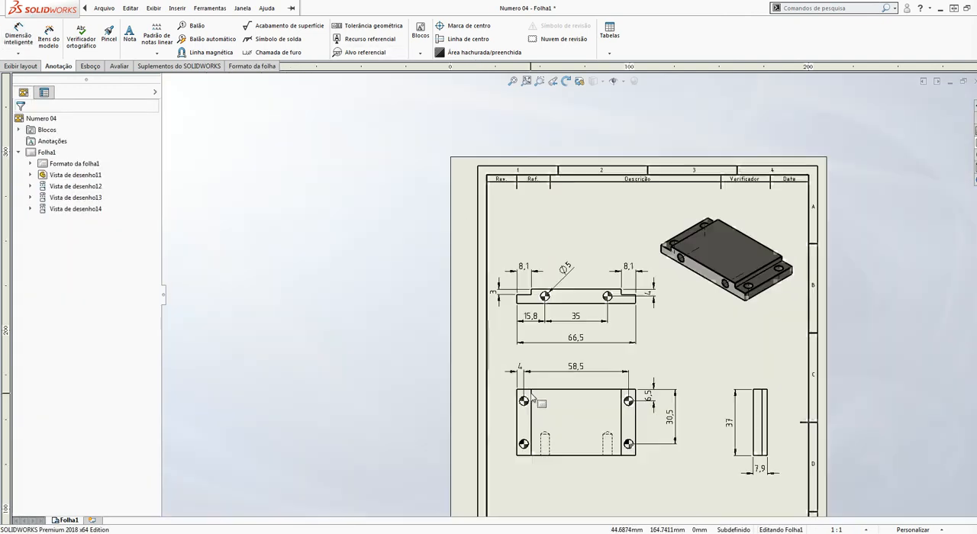
{"action": "scroll", "coordinate": [589, 460], "scroll_direction": "down", "scroll_amount": 4}
{"action": "scroll", "coordinate": [561, 407], "scroll_direction": "down", "scroll_amount": 2}
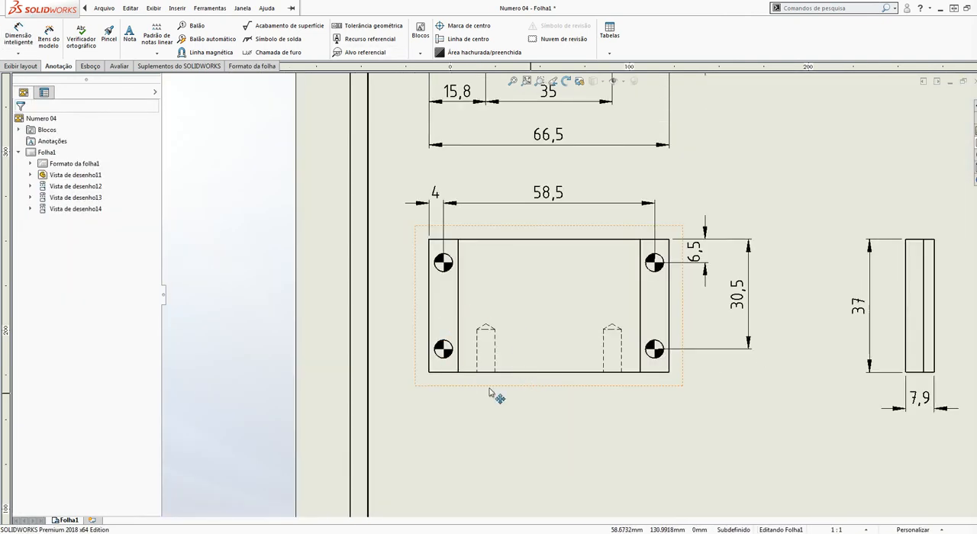
{"action": "left_click", "coordinate": [22, 66]}
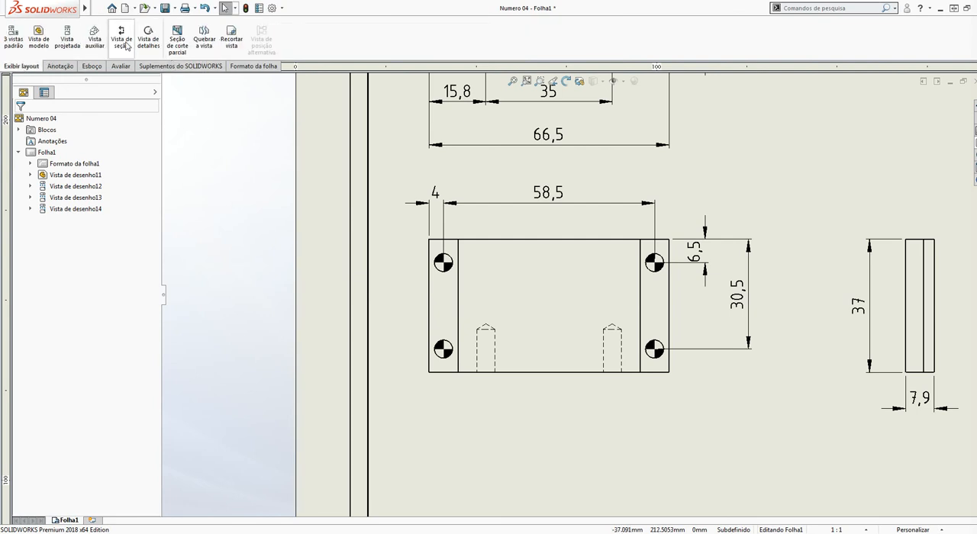
{"action": "left_click", "coordinate": [179, 38]}
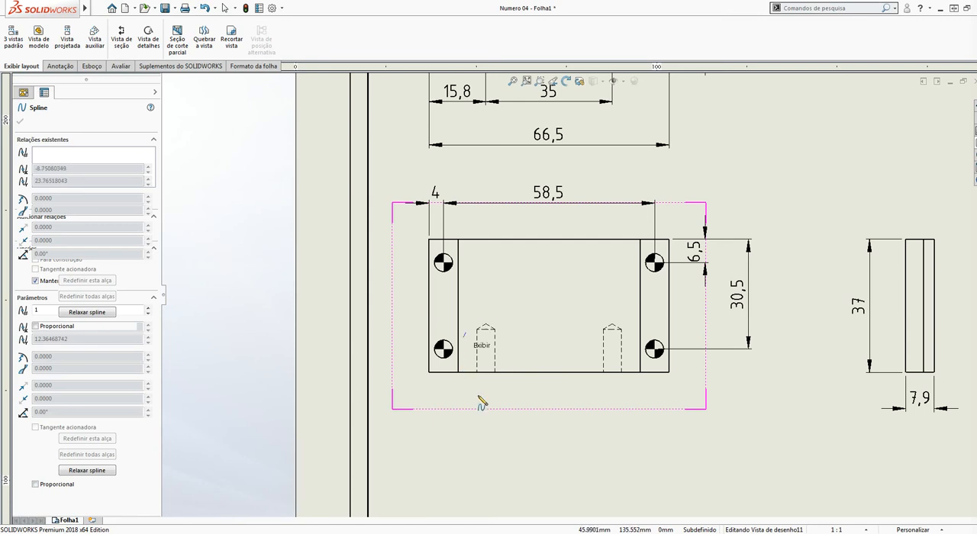
{"action": "left_click", "coordinate": [488, 308]}
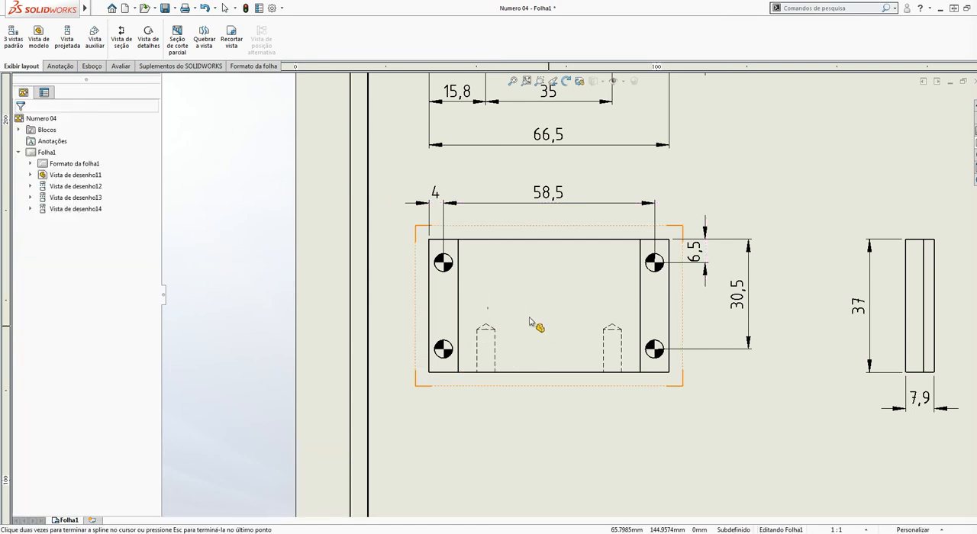
{"action": "scroll", "coordinate": [532, 323], "scroll_direction": "up", "scroll_amount": 4}
{"action": "scroll", "coordinate": [562, 316], "scroll_direction": "down", "scroll_amount": 10}
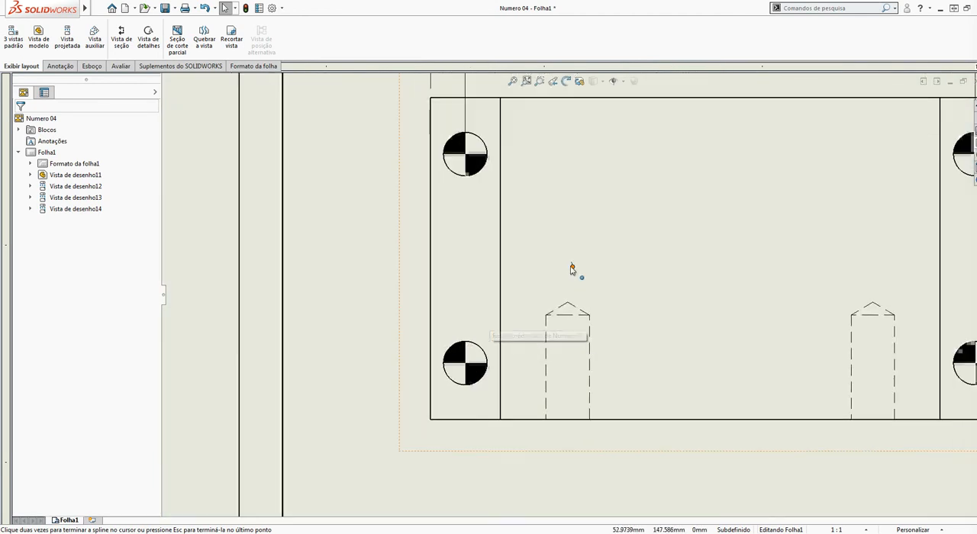
{"action": "double_click", "coordinate": [572, 270]}
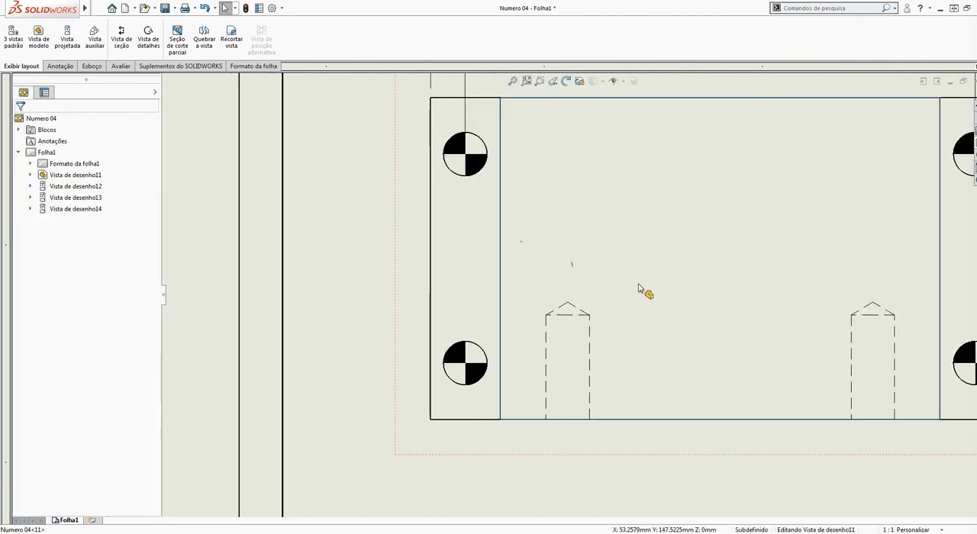
{"action": "left_click", "coordinate": [640, 288]}
{"action": "left_click", "coordinate": [640, 288]}
{"action": "key", "text": "Delete"}
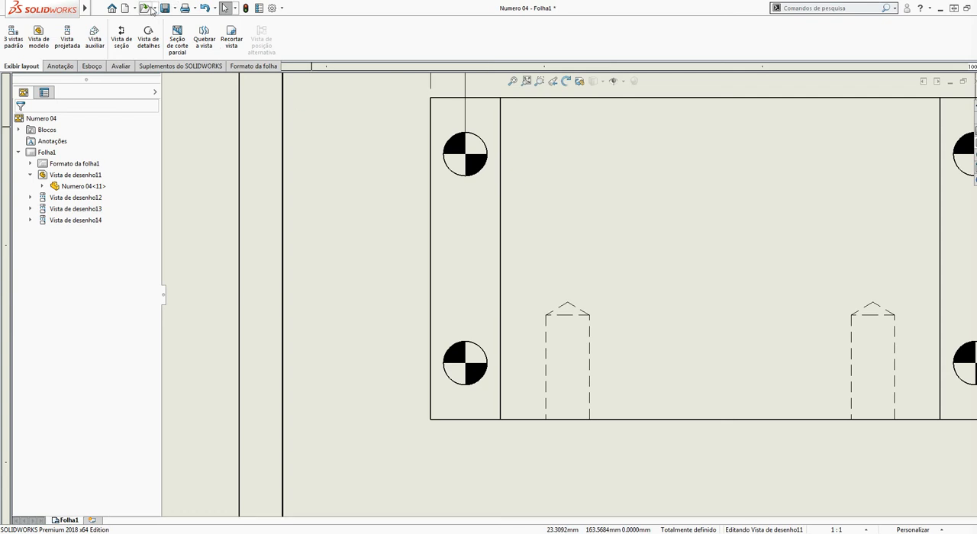
Create a broken-out section with a closed spline around the front view's left dashed blind hole, 4 mm deep
{"action": "left_click", "coordinate": [188, 39]}
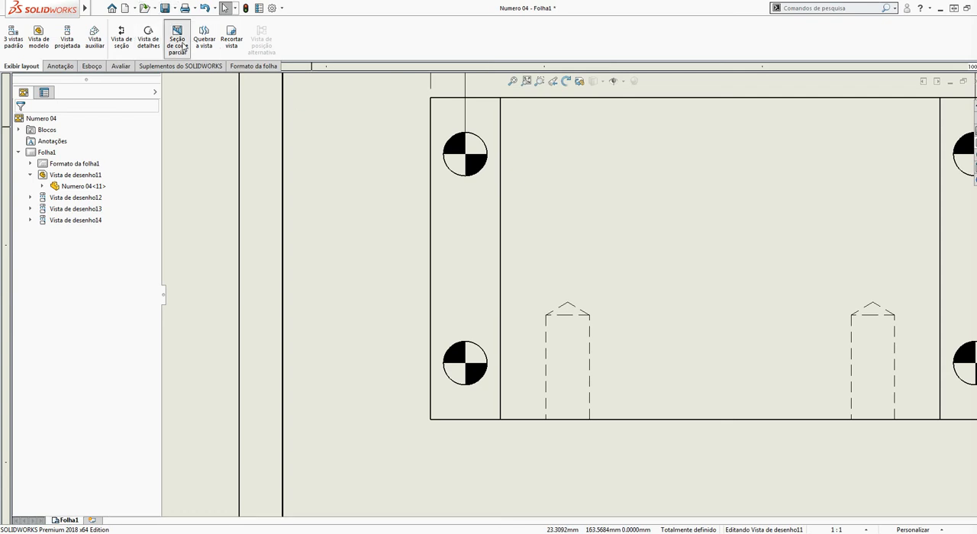
{"action": "left_click", "coordinate": [588, 266]}
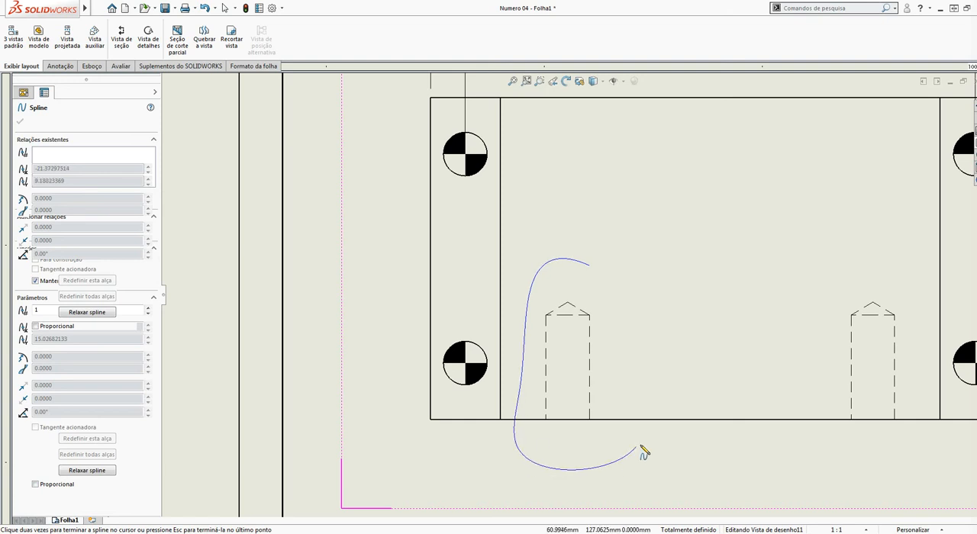
{"action": "left_click", "coordinate": [590, 268]}
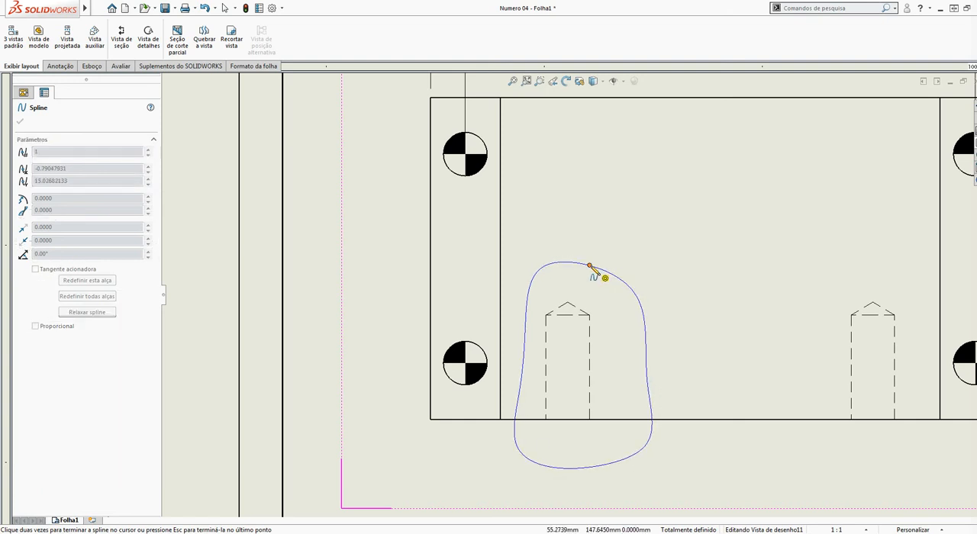
{"action": "scroll", "coordinate": [612, 245], "scroll_direction": "up", "scroll_amount": 6}
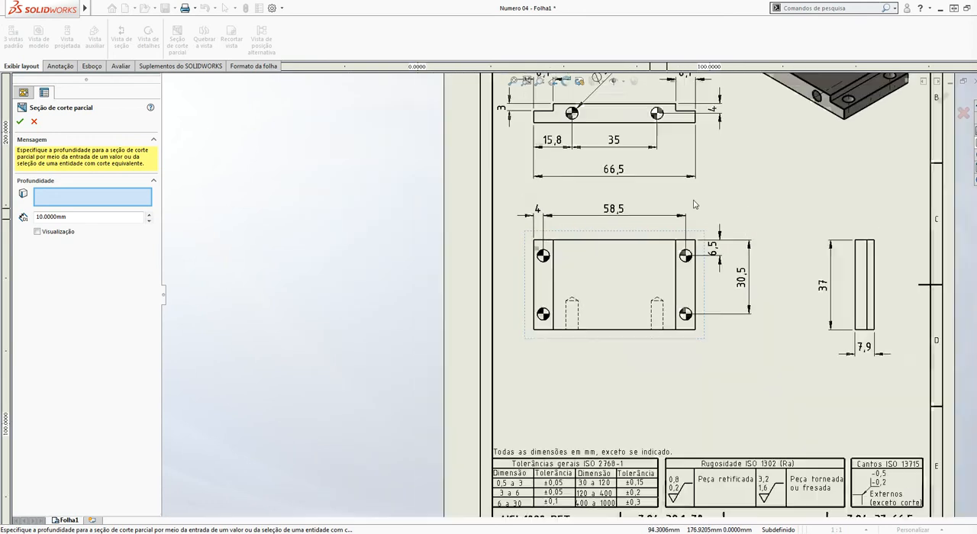
{"action": "scroll", "coordinate": [696, 193], "scroll_direction": "down", "scroll_amount": 3}
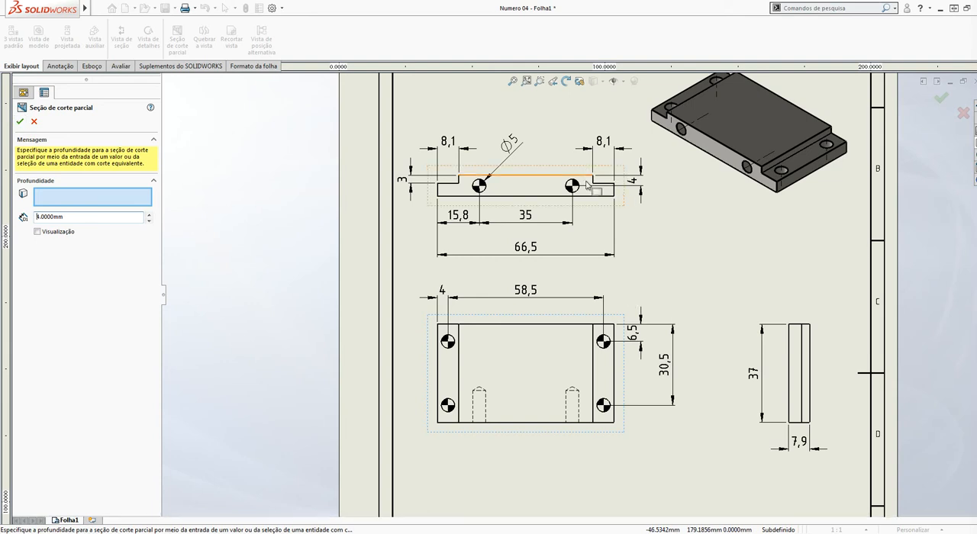
{"action": "left_click", "coordinate": [20, 122]}
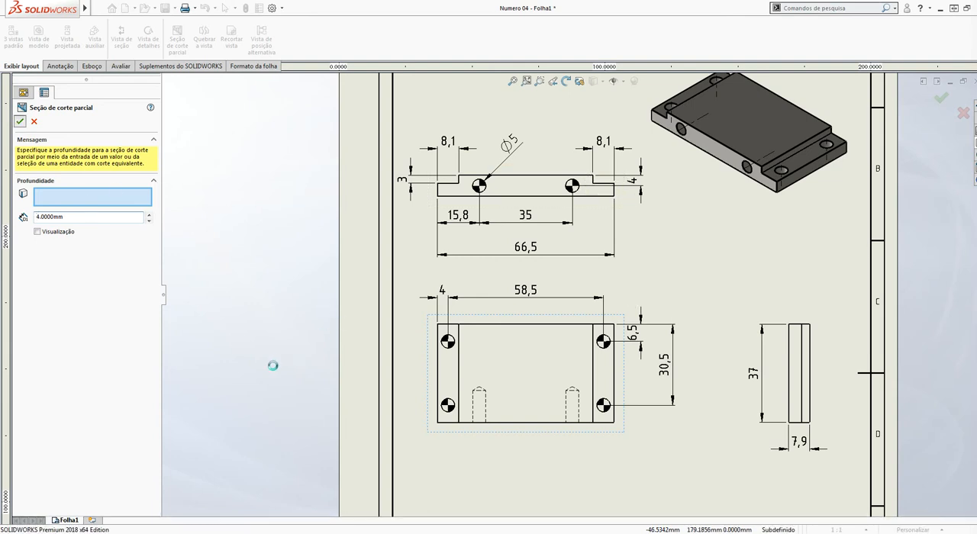
Add a centerline between the two side edges of the sectioned blind hole in the front view
{"action": "scroll", "coordinate": [534, 451], "scroll_direction": "down", "scroll_amount": 3}
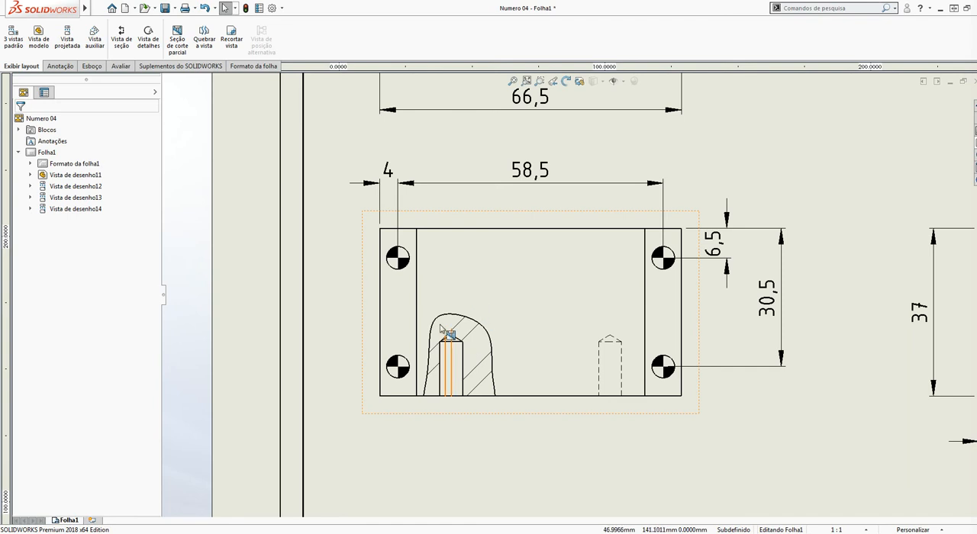
{"action": "scroll", "coordinate": [443, 332], "scroll_direction": "down", "scroll_amount": 2}
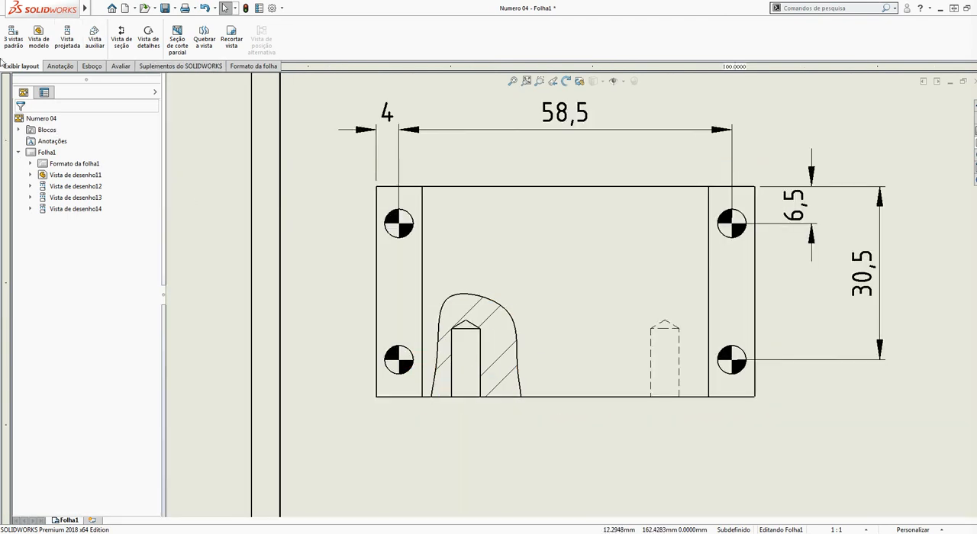
{"action": "left_click", "coordinate": [60, 66]}
{"action": "left_click", "coordinate": [455, 36]}
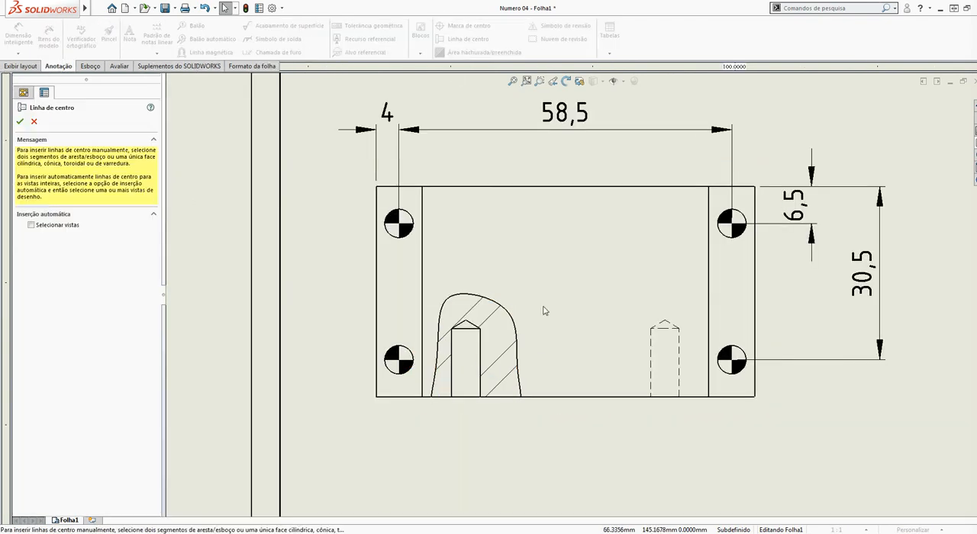
{"action": "left_click", "coordinate": [452, 352]}
{"action": "left_click", "coordinate": [480, 353]}
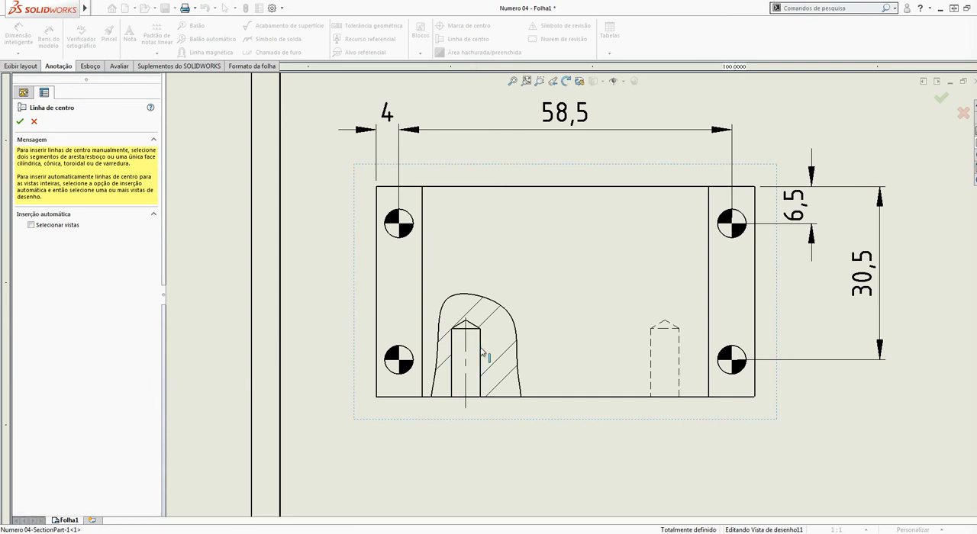
{"action": "key", "text": "Escape"}
Dimension the depth of the sectioned blind hole, placing the dimension beside the front view's left edge
{"action": "left_click", "coordinate": [18, 36]}
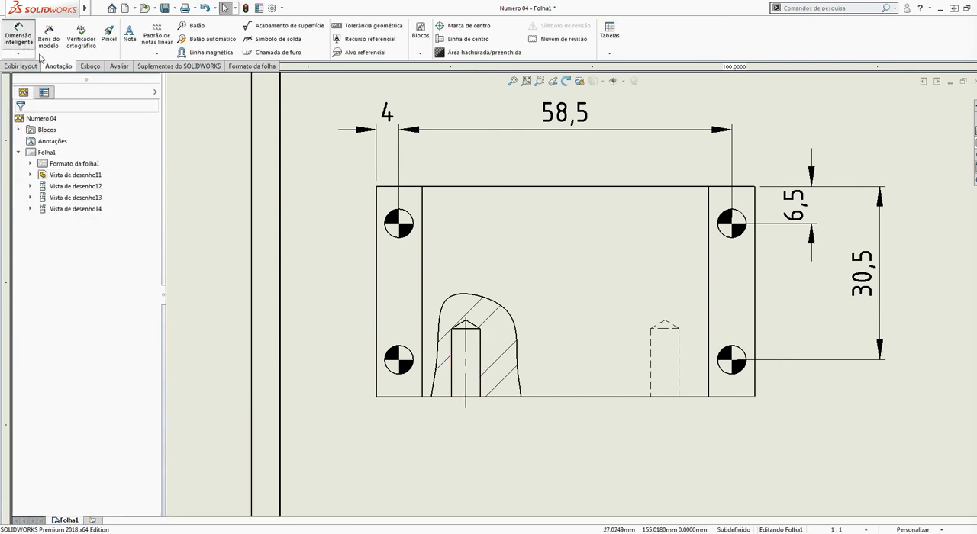
{"action": "left_click", "coordinate": [480, 353]}
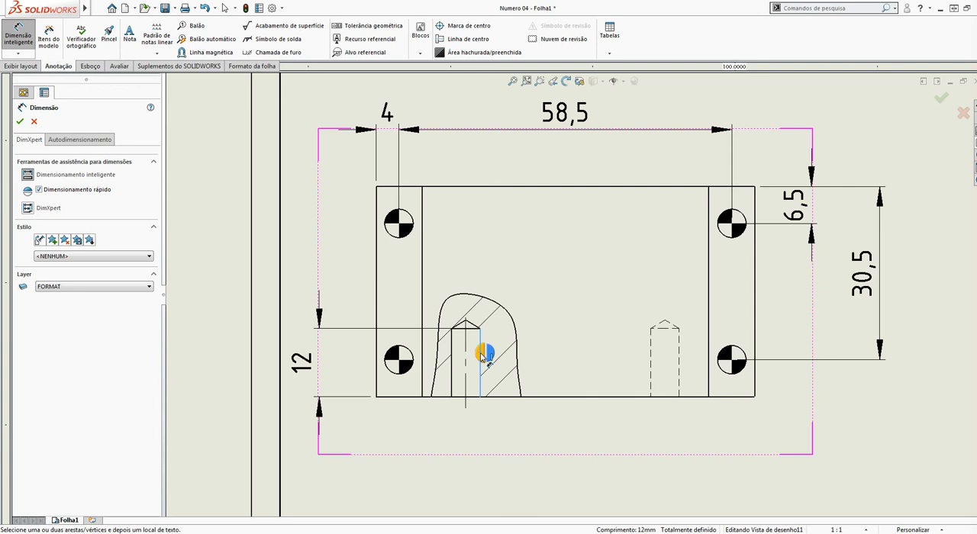
{"action": "left_click", "coordinate": [321, 314]}
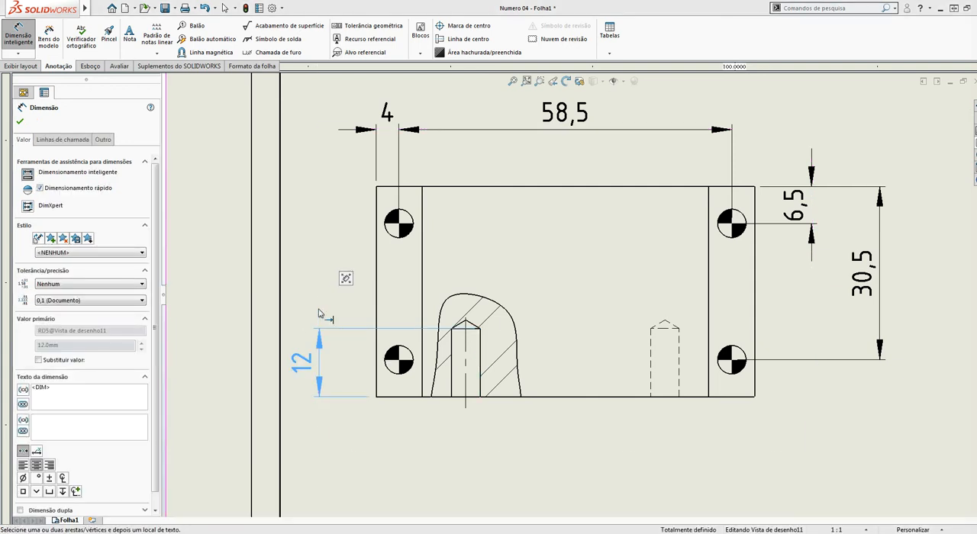
{"action": "key", "text": "Escape"}
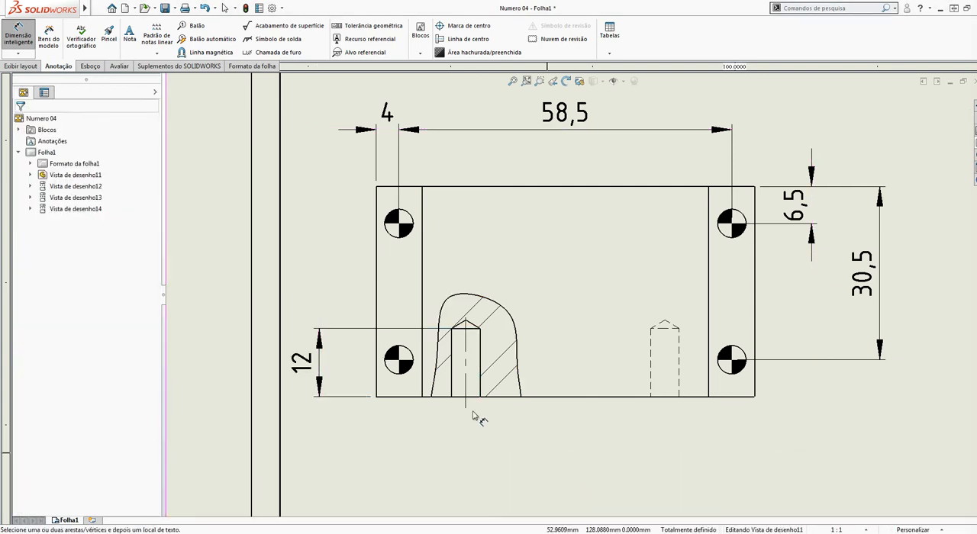
Add a hole callout to the right hole in the projected view above the front view, placing it outside the view's lower right corner
{"action": "scroll", "coordinate": [402, 403], "scroll_direction": "up", "scroll_amount": 5}
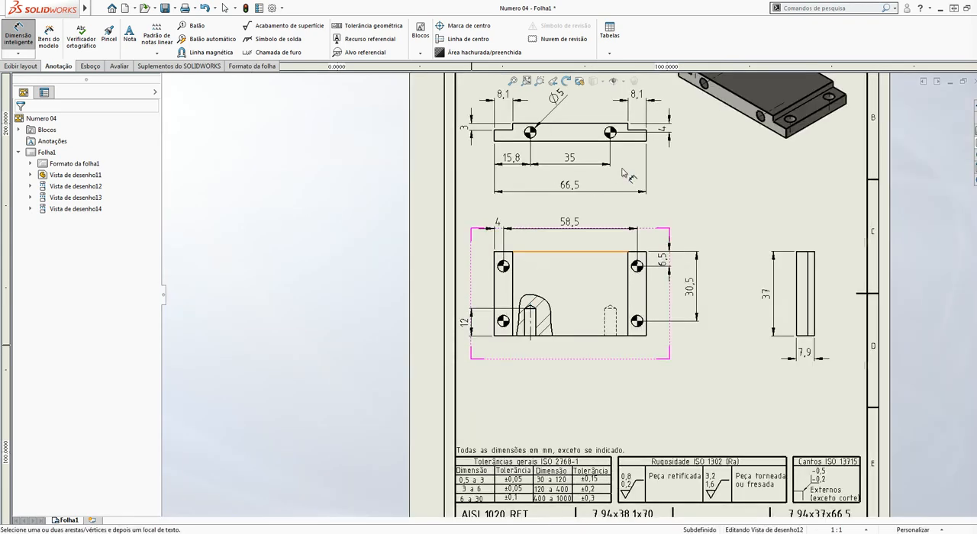
{"action": "scroll", "coordinate": [611, 176], "scroll_direction": "down", "scroll_amount": 5}
{"action": "key", "text": "Escape"}
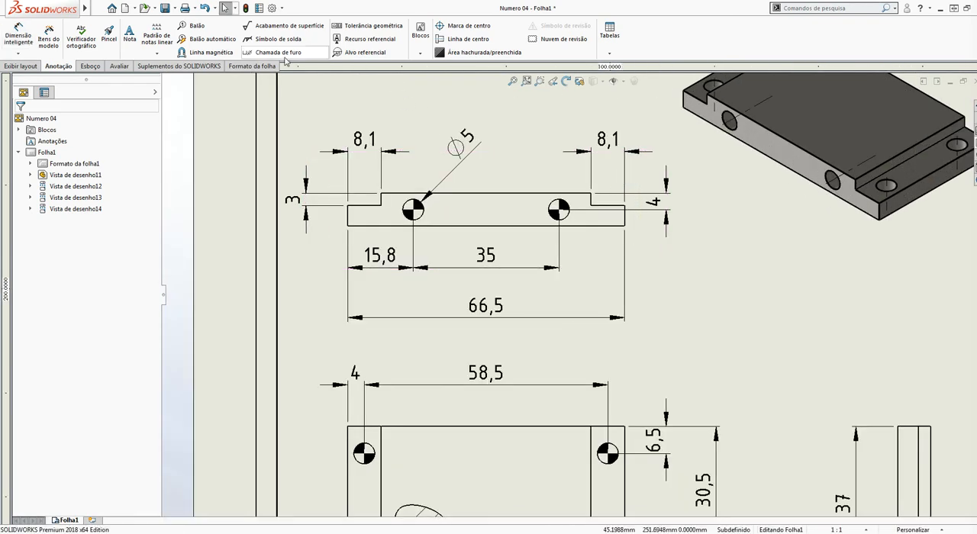
{"action": "left_click", "coordinate": [282, 55]}
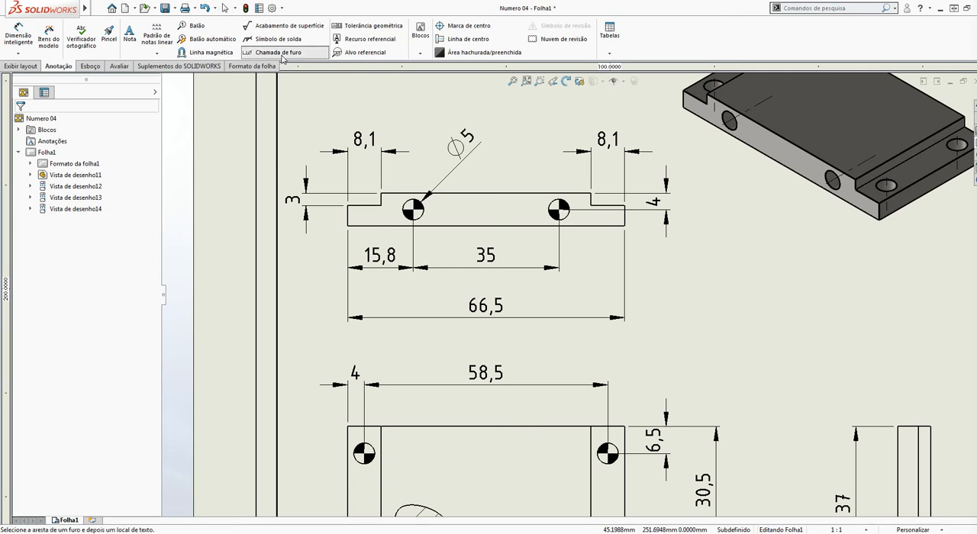
{"action": "left_click", "coordinate": [569, 219]}
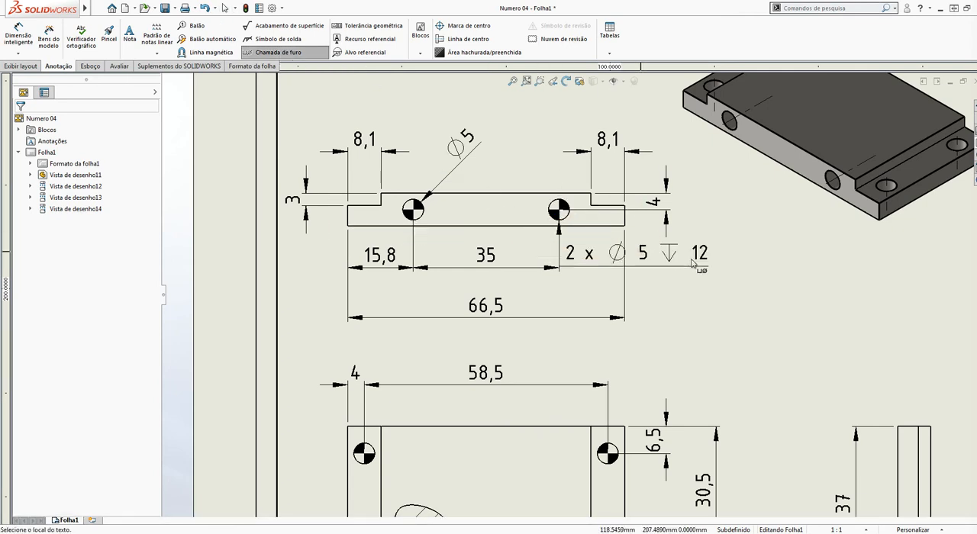
{"action": "left_click", "coordinate": [763, 310]}
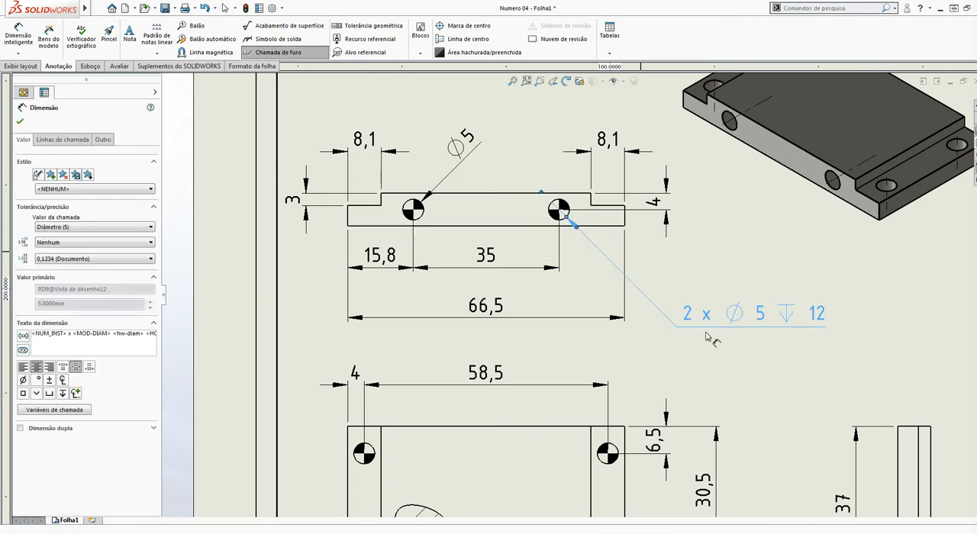
{"action": "key", "text": "Escape"}
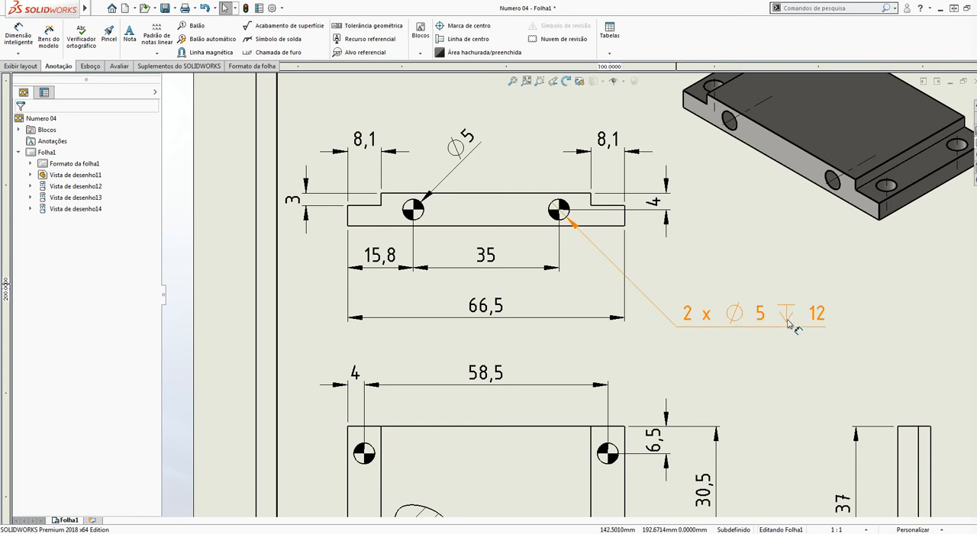
Delete the hole callout attached to the projected view's right hole
{"action": "scroll", "coordinate": [530, 393], "scroll_direction": "up", "scroll_amount": 3}
{"action": "scroll", "coordinate": [548, 431], "scroll_direction": "down", "scroll_amount": 2}
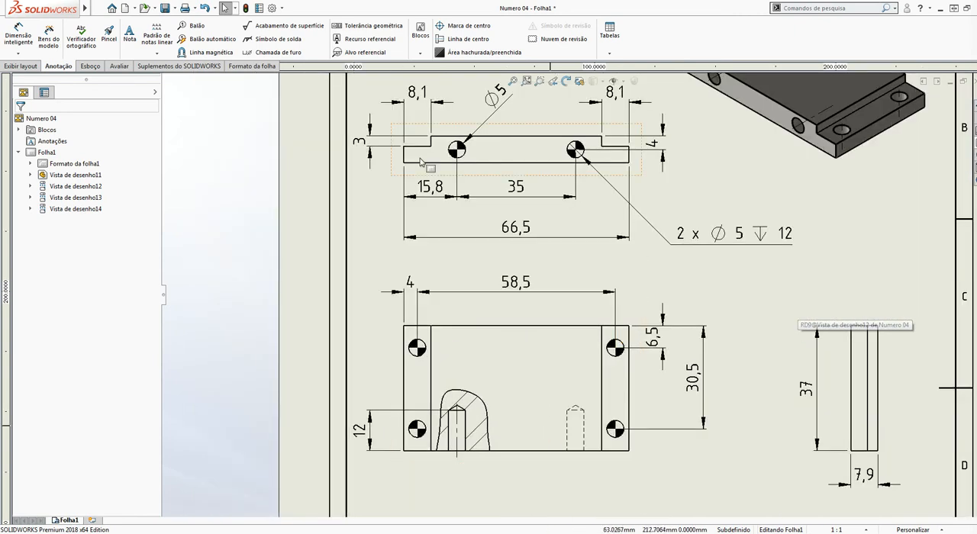
{"action": "mouse_move", "coordinate": [764, 226]}
{"action": "left_mouse_down"}
{"action": "mouse_move", "coordinate": [754, 218]}
{"action": "mouse_move", "coordinate": [767, 227]}
{"action": "left_mouse_up"}
{"action": "key", "text": "Delete"}
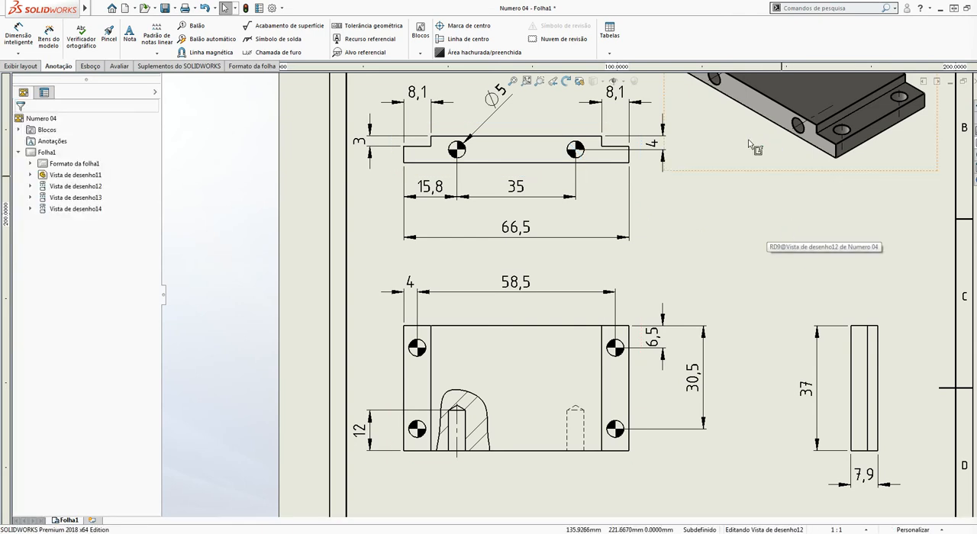
Set the display style of the projected view above the front view to show hidden lines
{"action": "scroll", "coordinate": [519, 169], "scroll_direction": "up", "scroll_amount": 2}
{"action": "scroll", "coordinate": [520, 169], "scroll_direction": "down", "scroll_amount": 1}
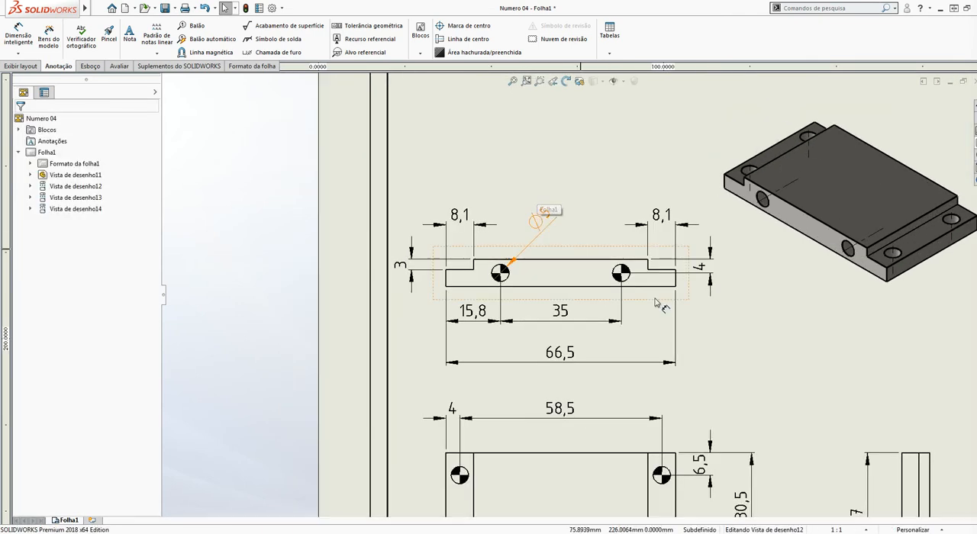
{"action": "scroll", "coordinate": [580, 298], "scroll_direction": "up", "scroll_amount": 3}
{"action": "scroll", "coordinate": [664, 386], "scroll_direction": "down", "scroll_amount": 5}
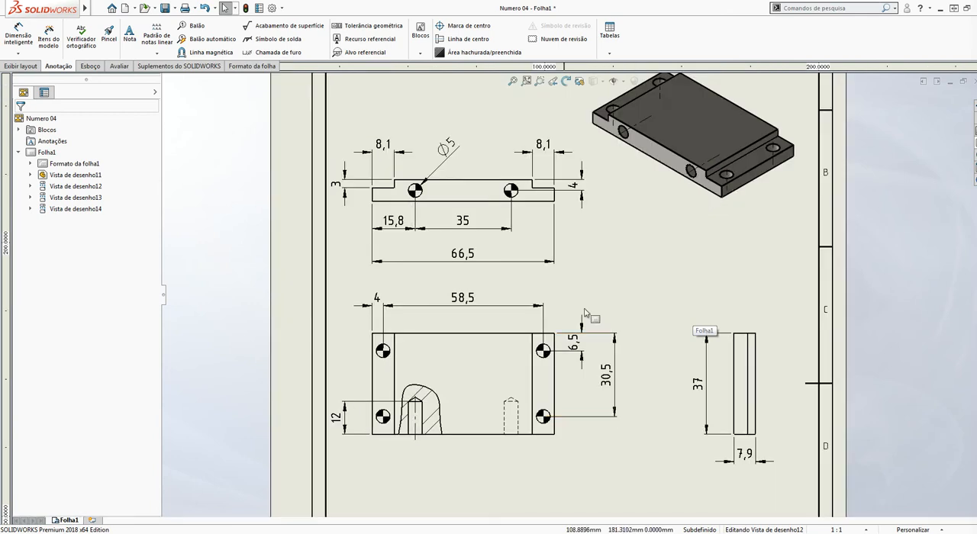
{"action": "left_click", "coordinate": [535, 183]}
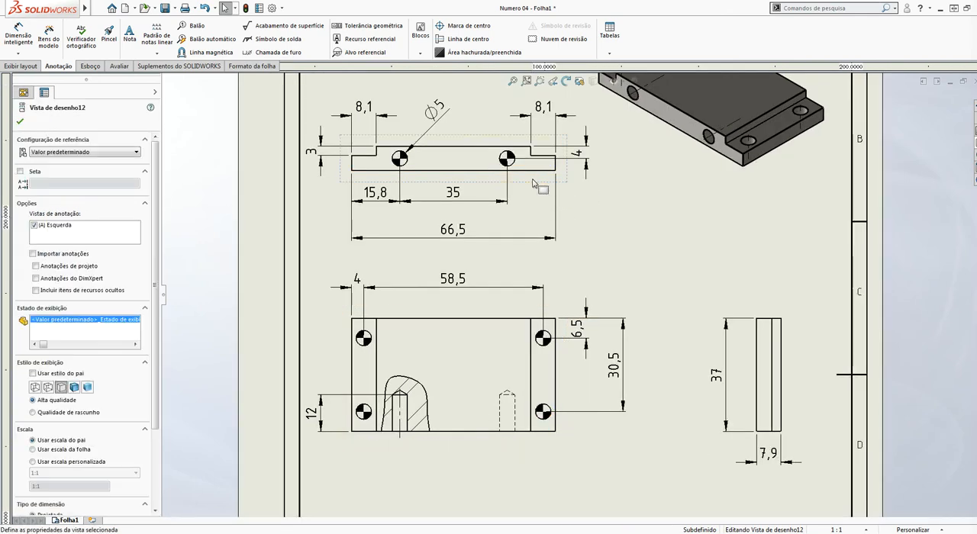
{"action": "left_click", "coordinate": [48, 388]}
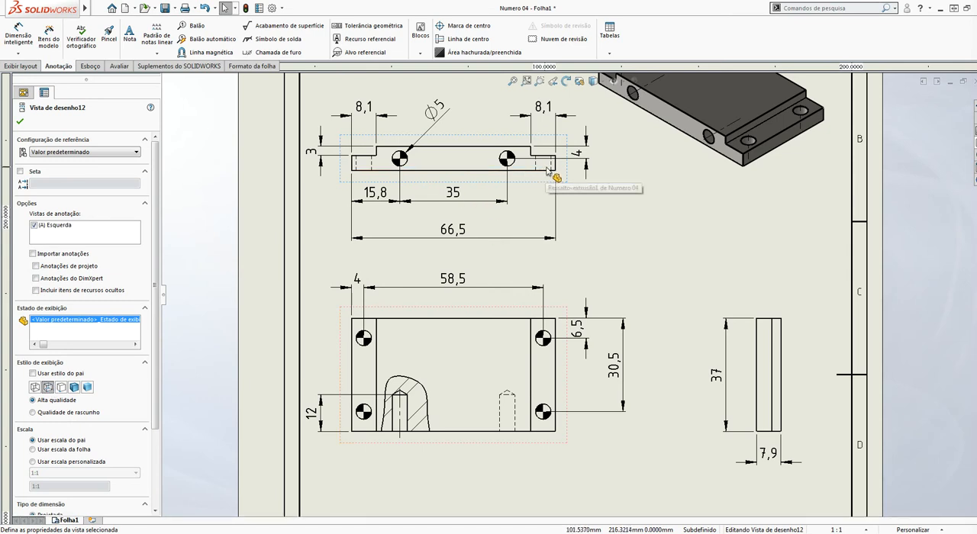
{"action": "left_click", "coordinate": [737, 262]}
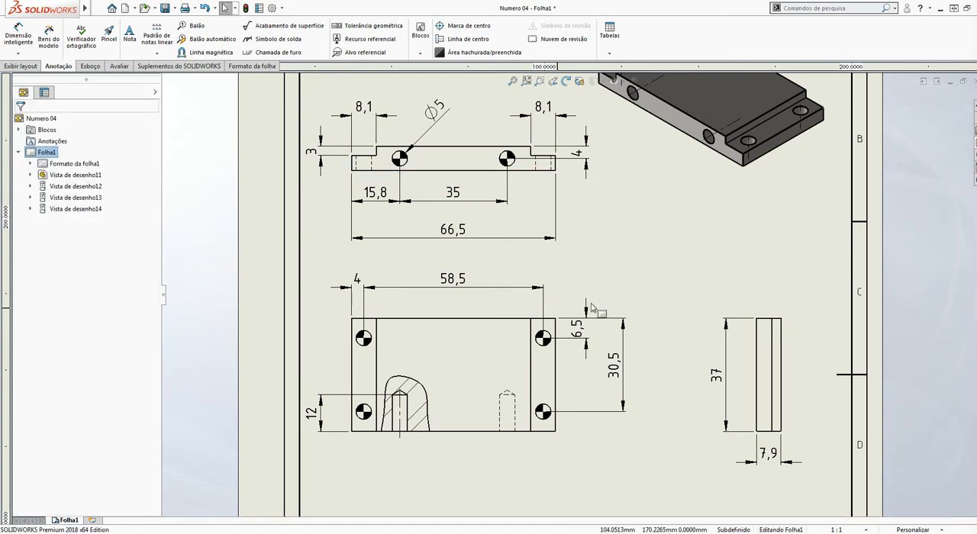
Dimension the diameter of the front view's lower right hole, placing the dimension outside the part's lower right corner
{"action": "left_click", "coordinate": [22, 36]}
{"action": "scroll", "coordinate": [563, 458], "scroll_direction": "down", "scroll_amount": 3}
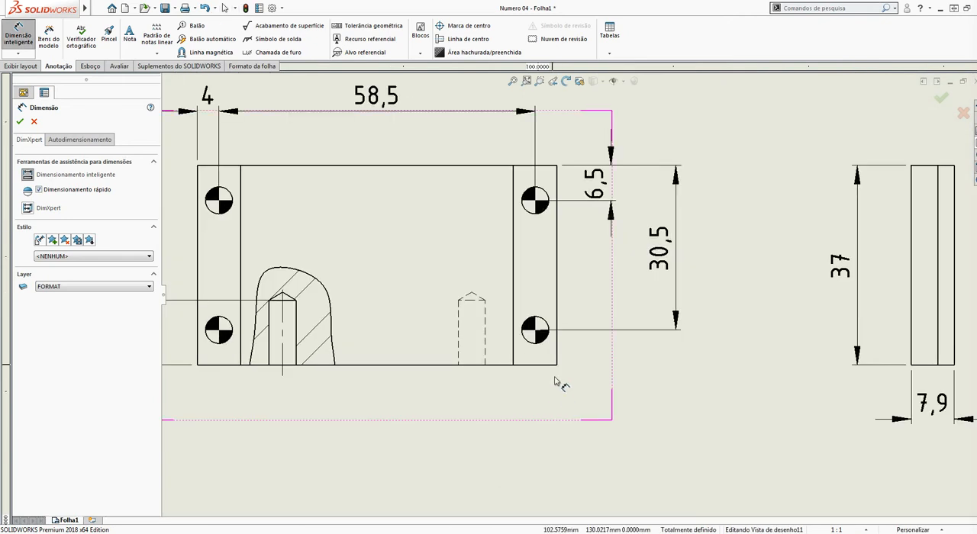
{"action": "left_click", "coordinate": [535, 329]}
{"action": "left_click", "coordinate": [633, 403]}
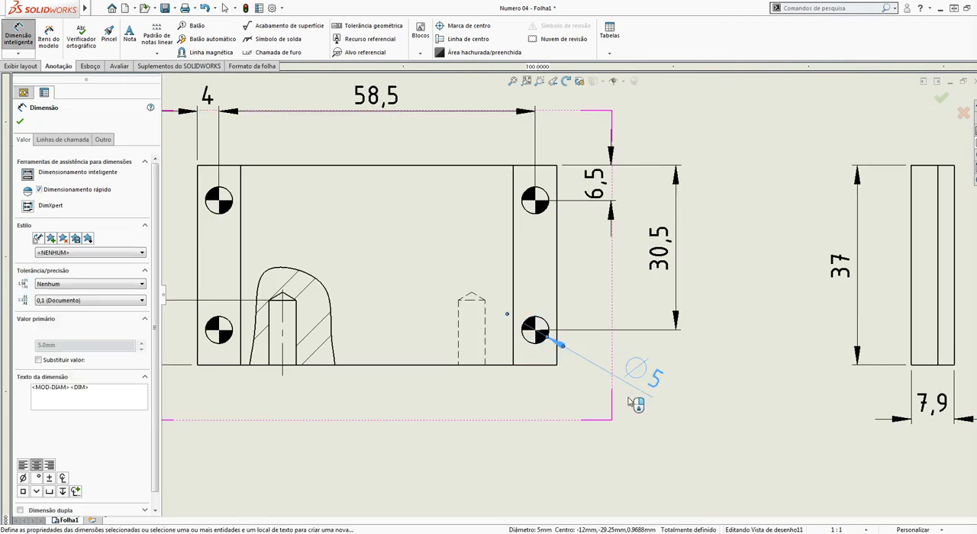
{"action": "key", "text": "Escape"}
{"action": "scroll", "coordinate": [643, 300], "scroll_direction": "up", "scroll_amount": 5}
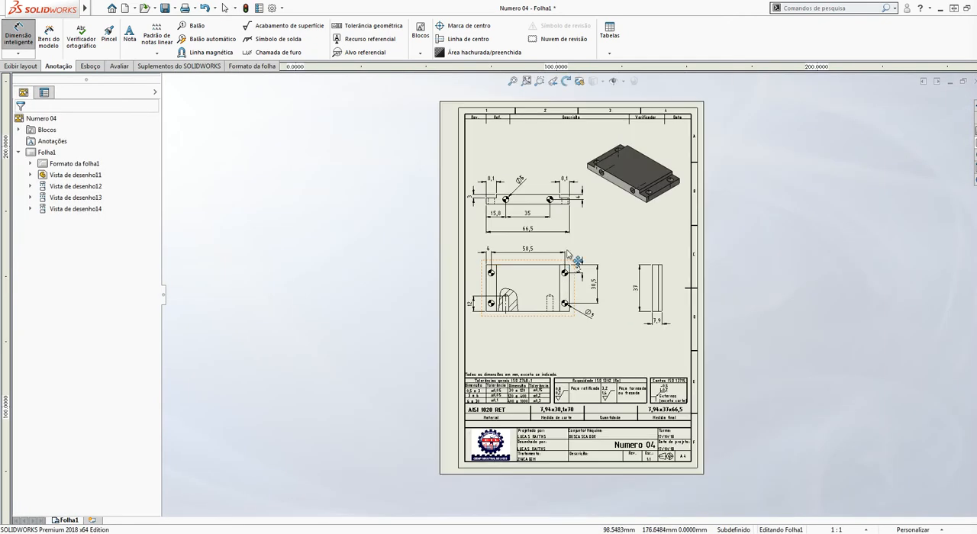
{"action": "key", "text": "Escape"}
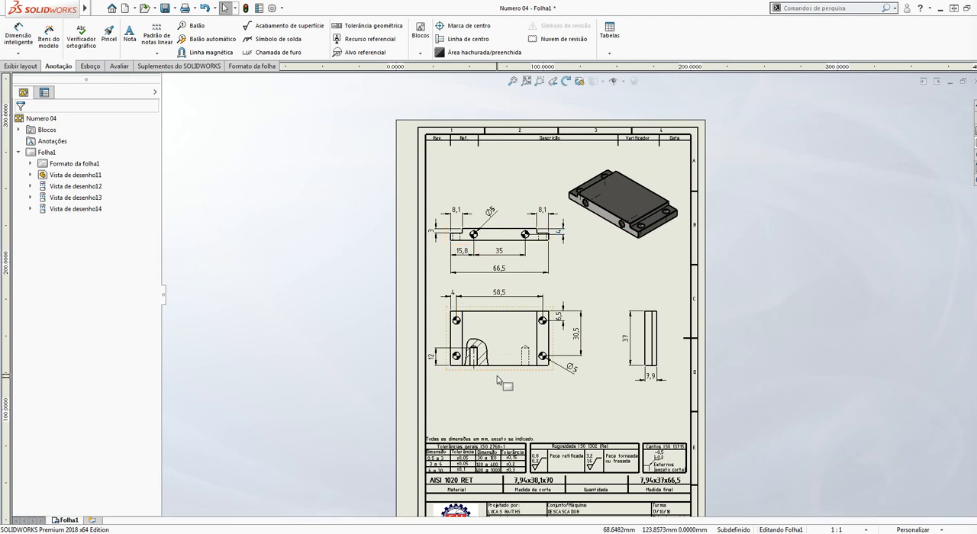
Move the front view slightly down the sheet, farther from the projected view above it
{"action": "left_click_drag", "start_coordinate": [502, 378], "coordinate": [506, 395]}
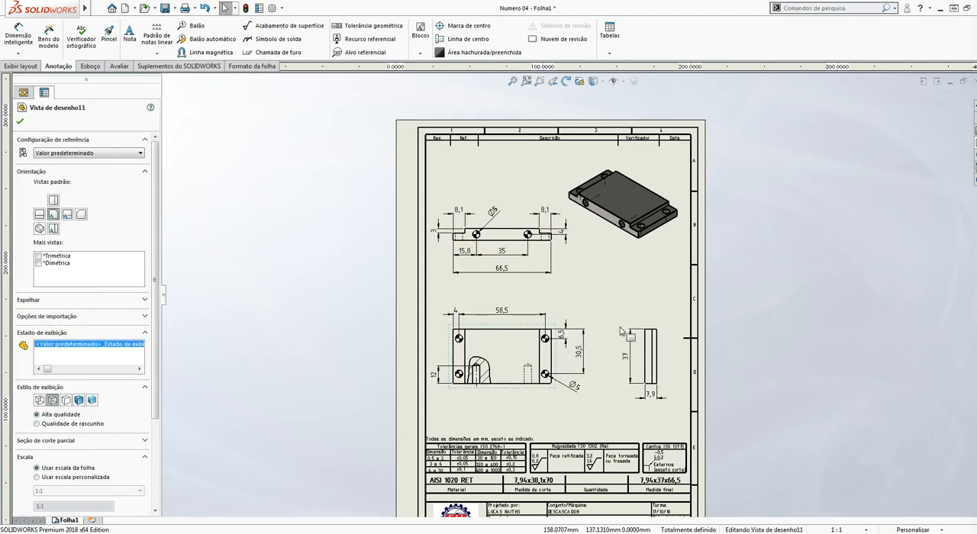
{"action": "scroll", "coordinate": [639, 380], "scroll_direction": "up", "scroll_amount": 5}
{"action": "scroll", "coordinate": [612, 411], "scroll_direction": "down", "scroll_amount": 2}
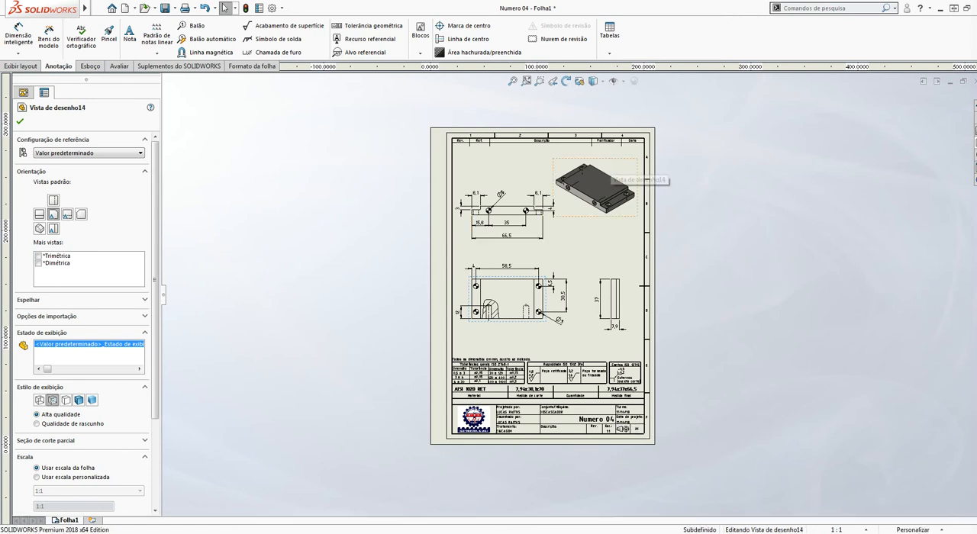
Open the Numero 04 part from the isometric view and delete all of its custom properties
{"action": "left_click", "coordinate": [611, 162]}
{"action": "left_click", "coordinate": [645, 129]}
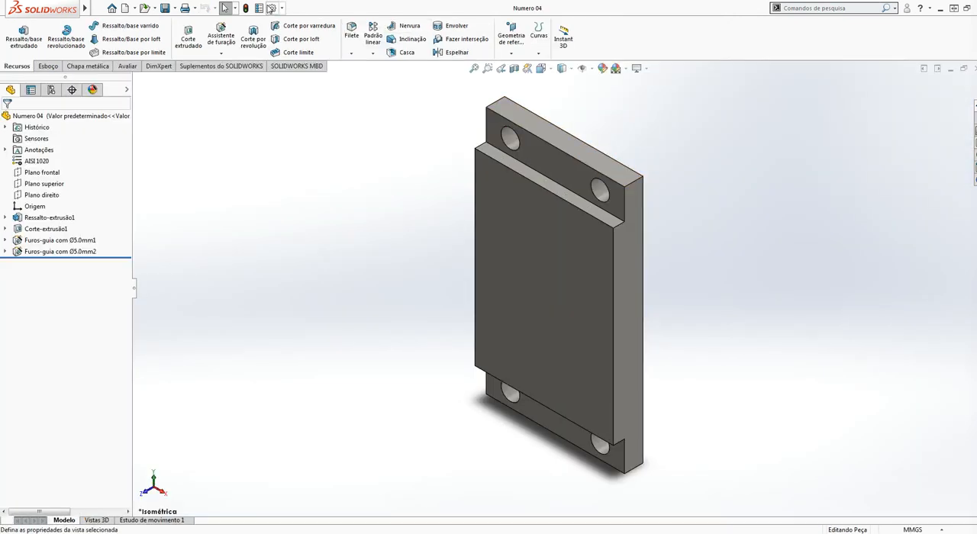
{"action": "left_click", "coordinate": [261, 7]}
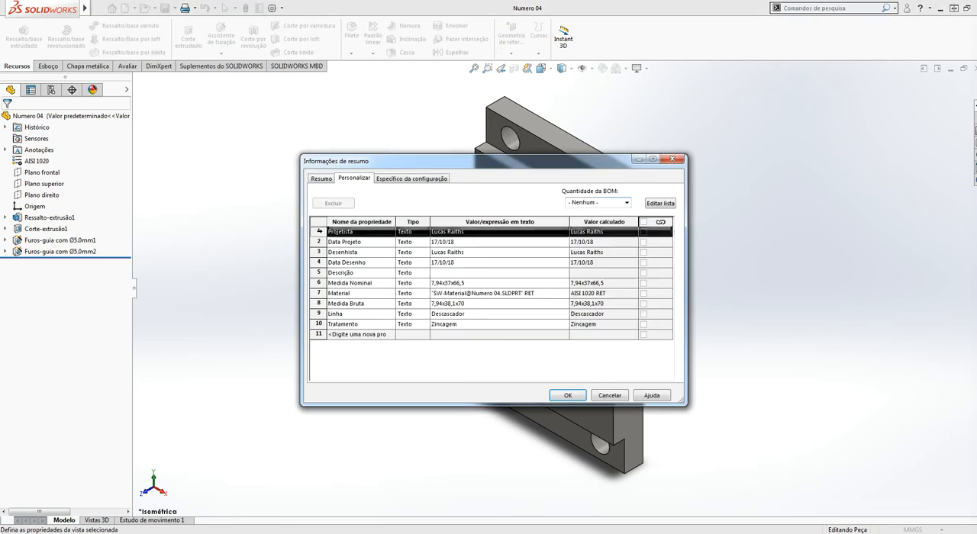
{"action": "key", "text": "Delete"}
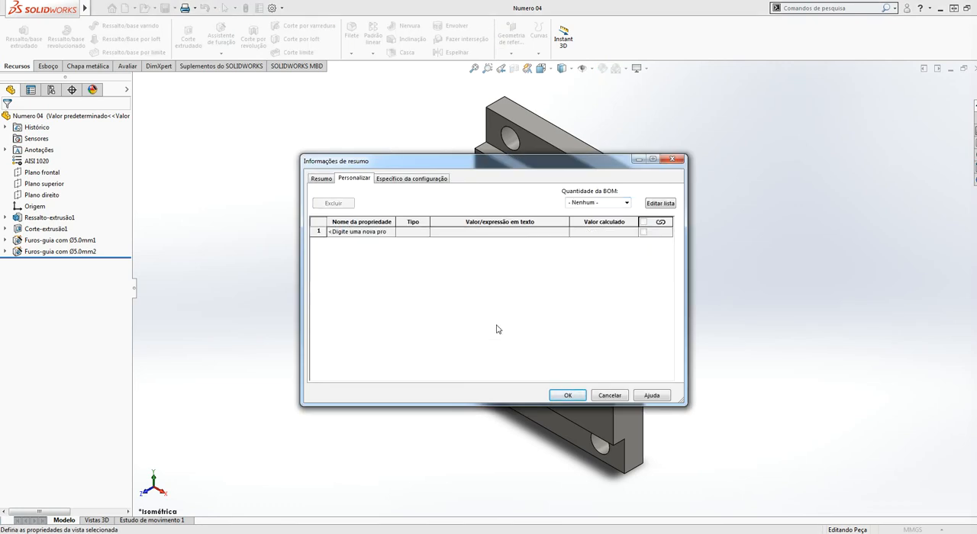
{"action": "left_click", "coordinate": [565, 395]}
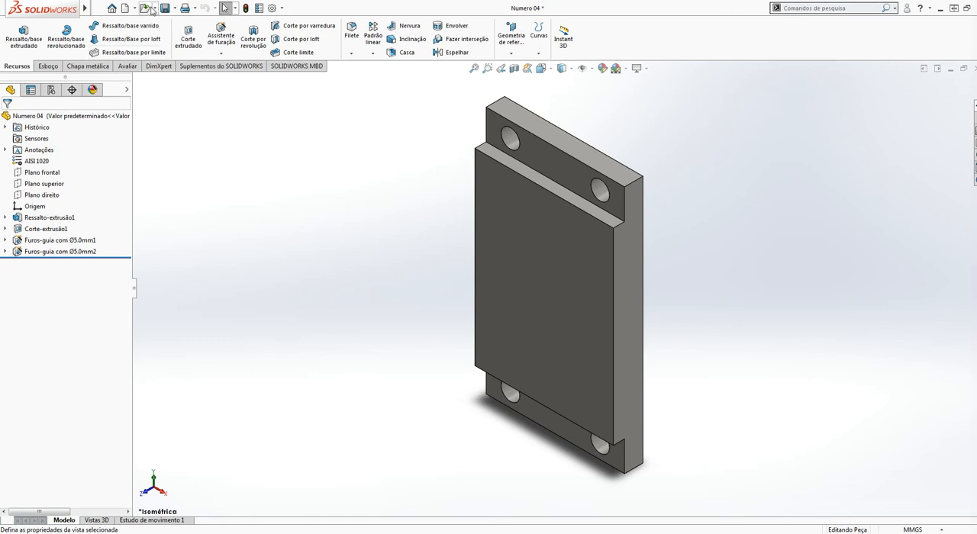
Return to the Numero 04 drawing and examine the title block's property-linked fields
{"action": "key", "text": "ctrl+Tab"}
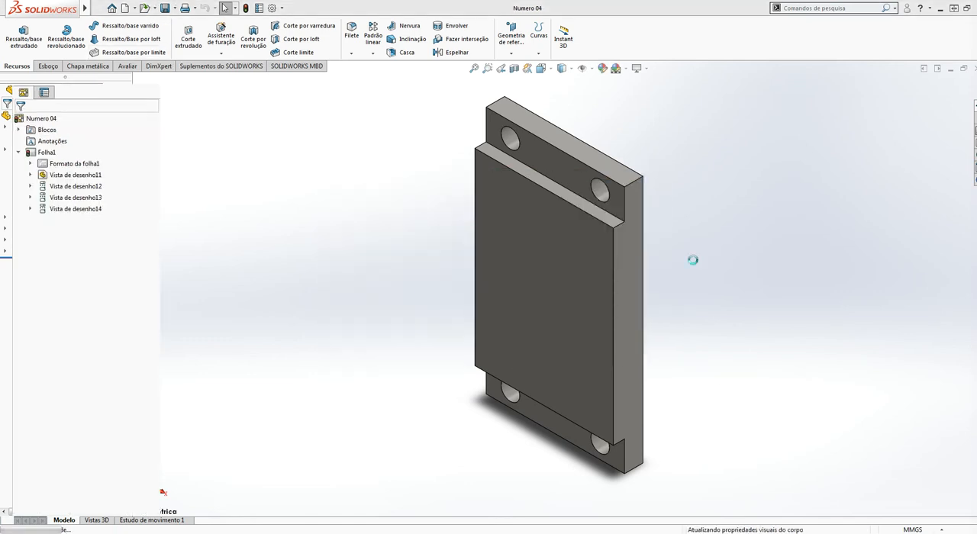
{"action": "scroll", "coordinate": [534, 334], "scroll_direction": "down", "scroll_amount": 5}
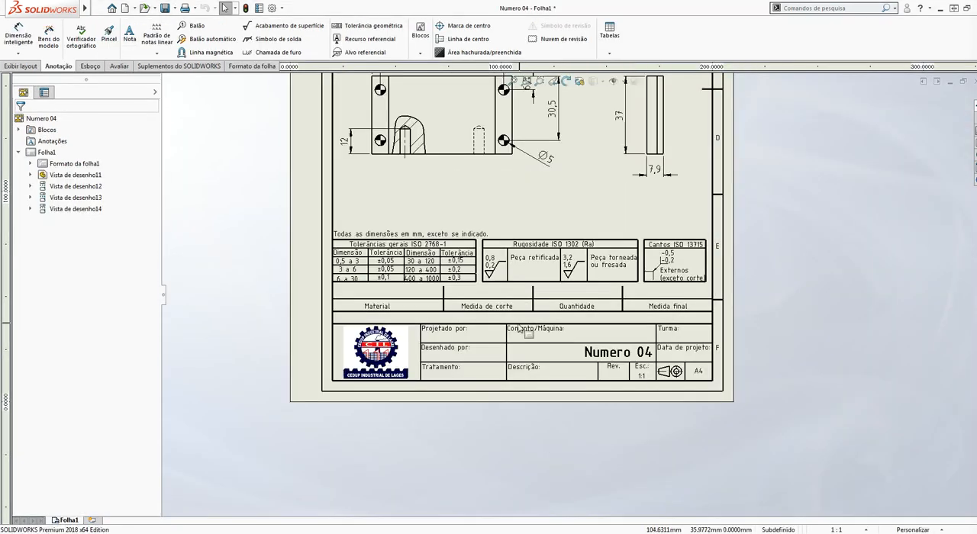
{"action": "scroll", "coordinate": [361, 368], "scroll_direction": "down", "scroll_amount": 3}
{"action": "scroll", "coordinate": [649, 300], "scroll_direction": "up", "scroll_amount": 1}
{"action": "scroll", "coordinate": [565, 295], "scroll_direction": "up", "scroll_amount": 1}
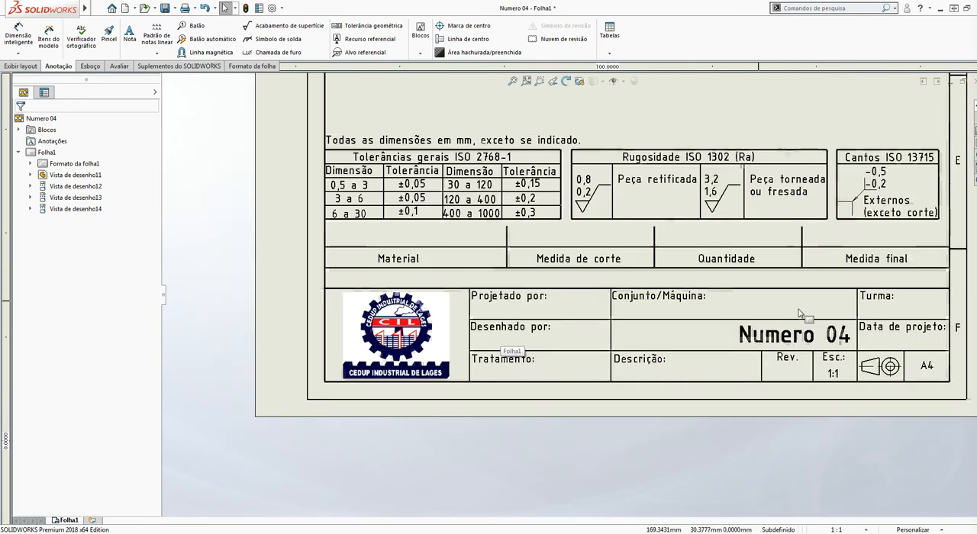
{"action": "scroll", "coordinate": [558, 302], "scroll_direction": "up", "scroll_amount": 3}
{"action": "scroll", "coordinate": [818, 309], "scroll_direction": "down", "scroll_amount": 2}
{"action": "scroll", "coordinate": [491, 328], "scroll_direction": "down", "scroll_amount": 1}
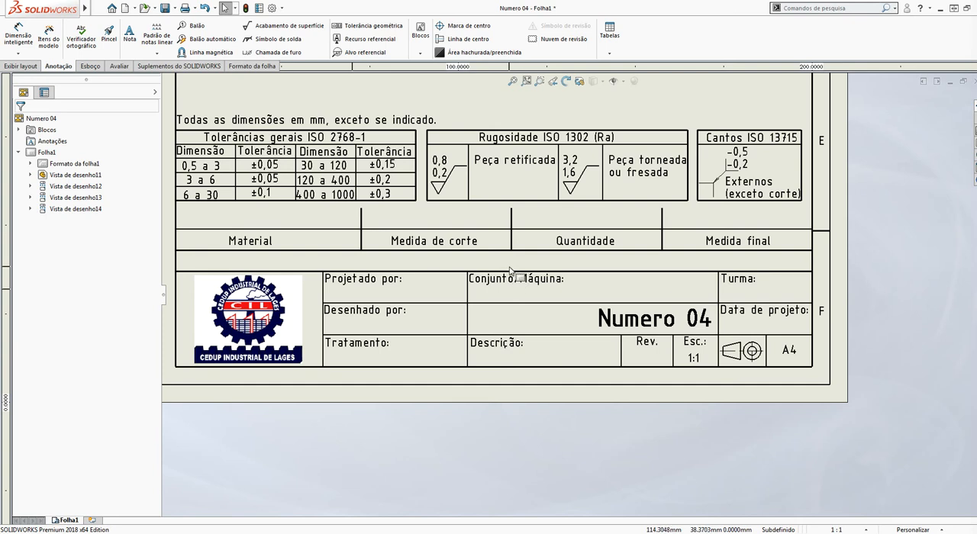
Add a text note reading 1020 in the title block's Material cell
{"action": "scroll", "coordinate": [510, 272], "scroll_direction": "up", "scroll_amount": 3}
{"action": "scroll", "coordinate": [587, 196], "scroll_direction": "down", "scroll_amount": 1}
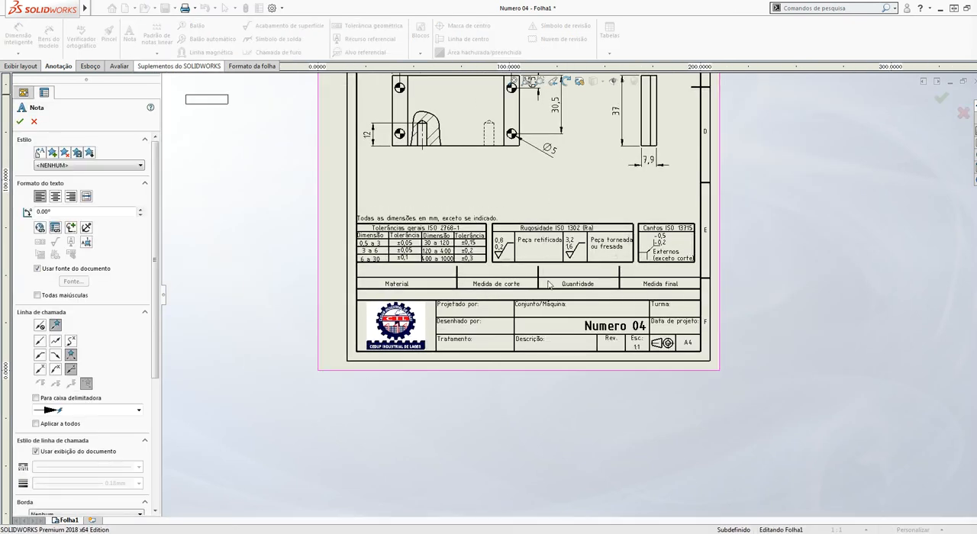
{"action": "scroll", "coordinate": [345, 236], "scroll_direction": "down", "scroll_amount": 2}
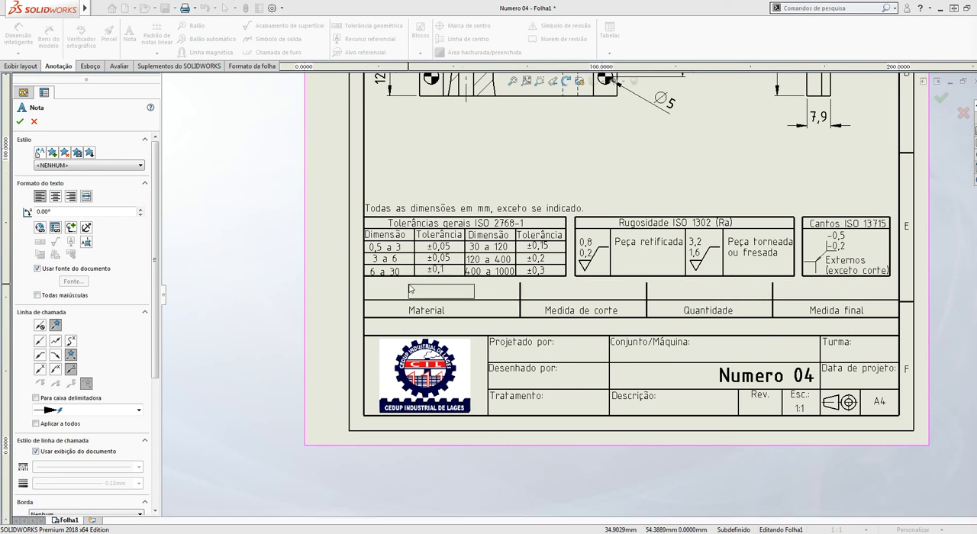
{"action": "left_click", "coordinate": [402, 284]}
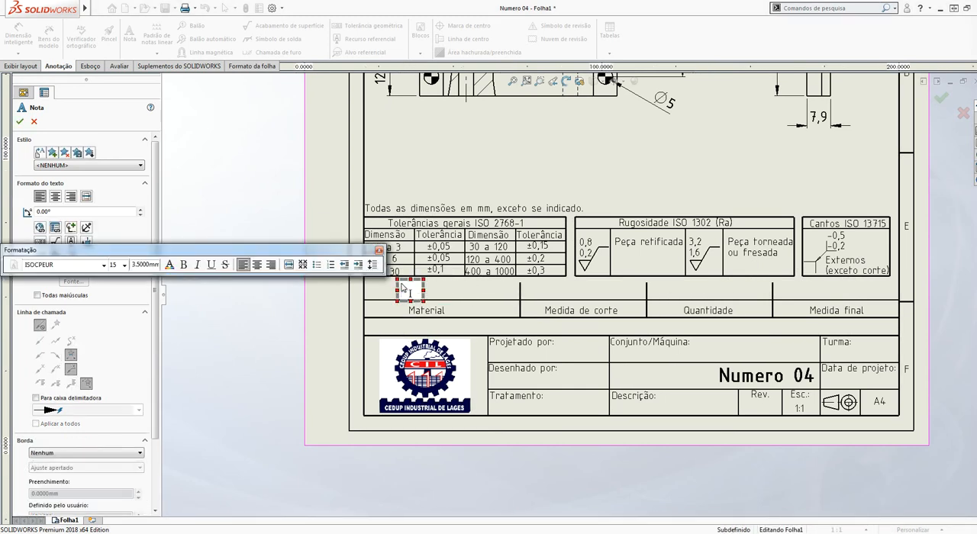
{"action": "type", "text": "1020"}
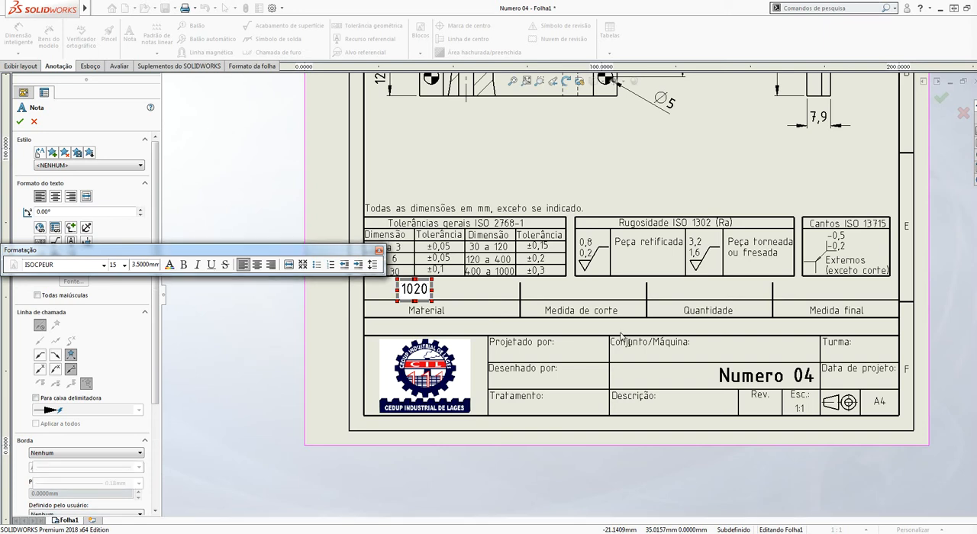
{"action": "left_click", "coordinate": [642, 308]}
{"action": "scroll", "coordinate": [575, 293], "scroll_direction": "up", "scroll_amount": 3}
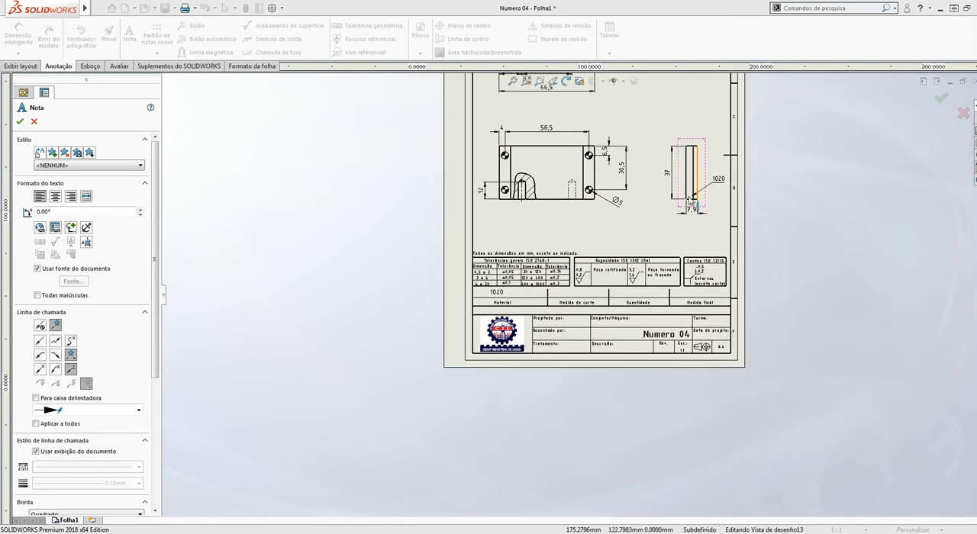
{"action": "scroll", "coordinate": [631, 186], "scroll_direction": "down", "scroll_amount": 5}
{"action": "scroll", "coordinate": [639, 160], "scroll_direction": "down", "scroll_amount": 2}
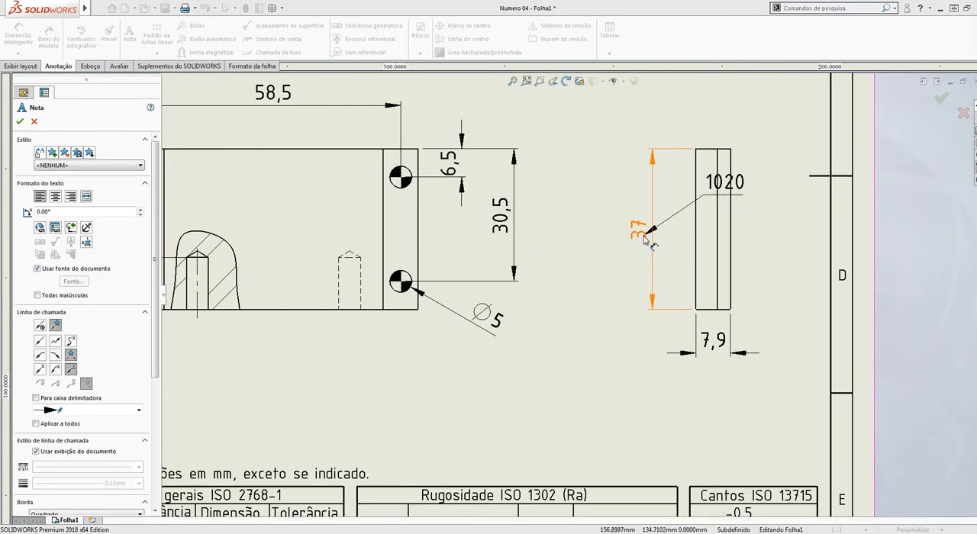
{"action": "key", "text": "Escape"}
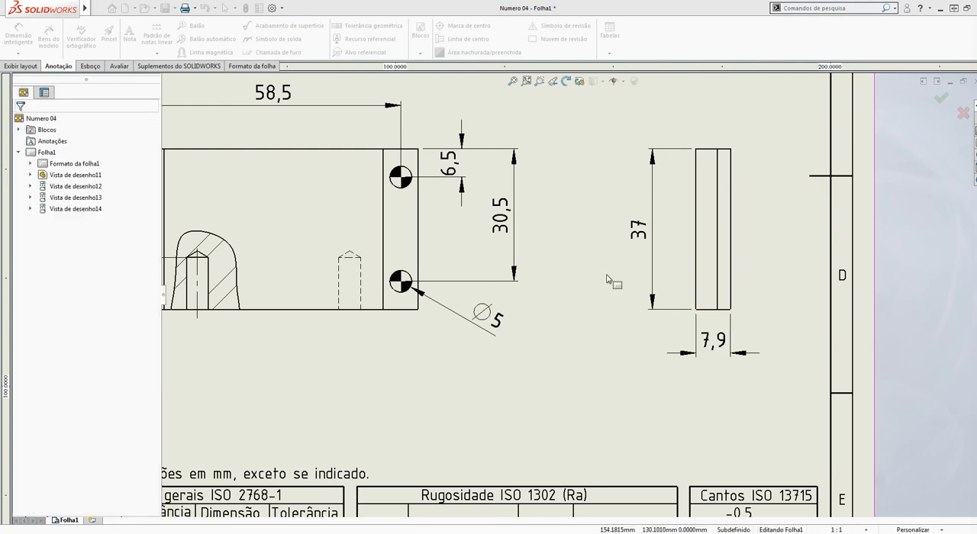
{"action": "scroll", "coordinate": [569, 294], "scroll_direction": "up", "scroll_amount": 2}
{"action": "scroll", "coordinate": [520, 268], "scroll_direction": "down", "scroll_amount": 2}
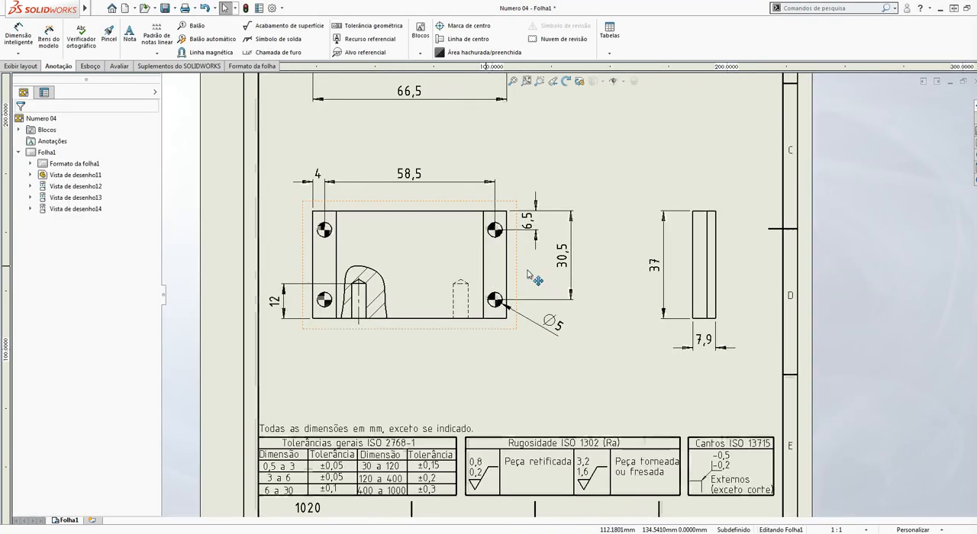
{"action": "scroll", "coordinate": [497, 196], "scroll_direction": "up", "scroll_amount": 2}
{"action": "scroll", "coordinate": [483, 165], "scroll_direction": "down", "scroll_amount": 2}
{"action": "scroll", "coordinate": [501, 270], "scroll_direction": "up", "scroll_amount": 3}
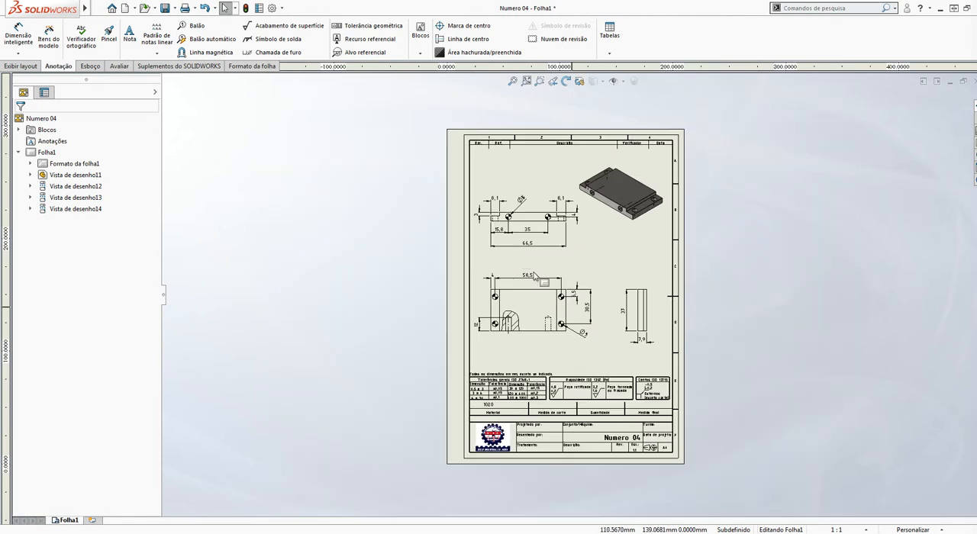
{"action": "scroll", "coordinate": [596, 269], "scroll_direction": "down", "scroll_amount": 3}
{"action": "scroll", "coordinate": [596, 268], "scroll_direction": "up", "scroll_amount": 1}
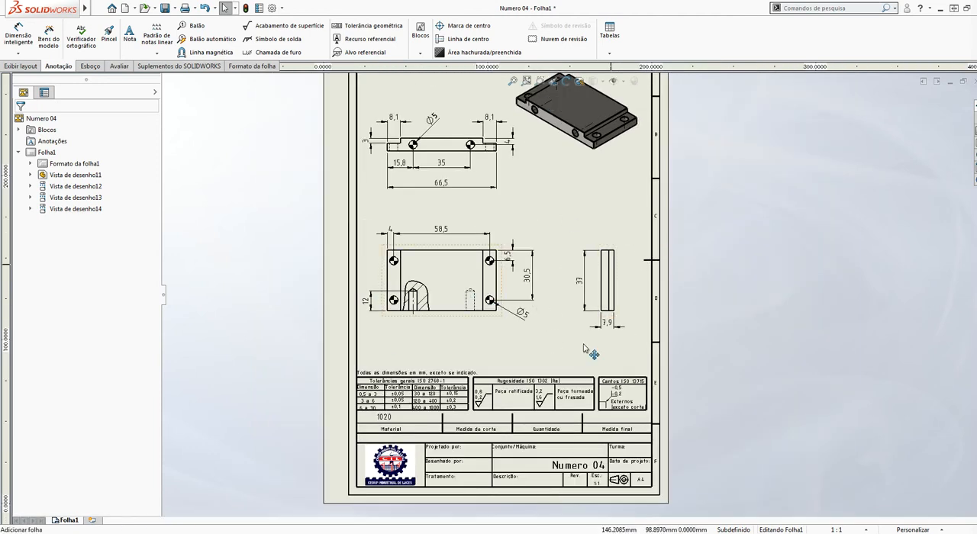
Search Google Images for "tabela medidas em polegada" in an incognito Chrome window and open the Getel Equipamentos inch-to-millimetre conversion table
{"action": "right_click", "coordinate": [88, 529]}
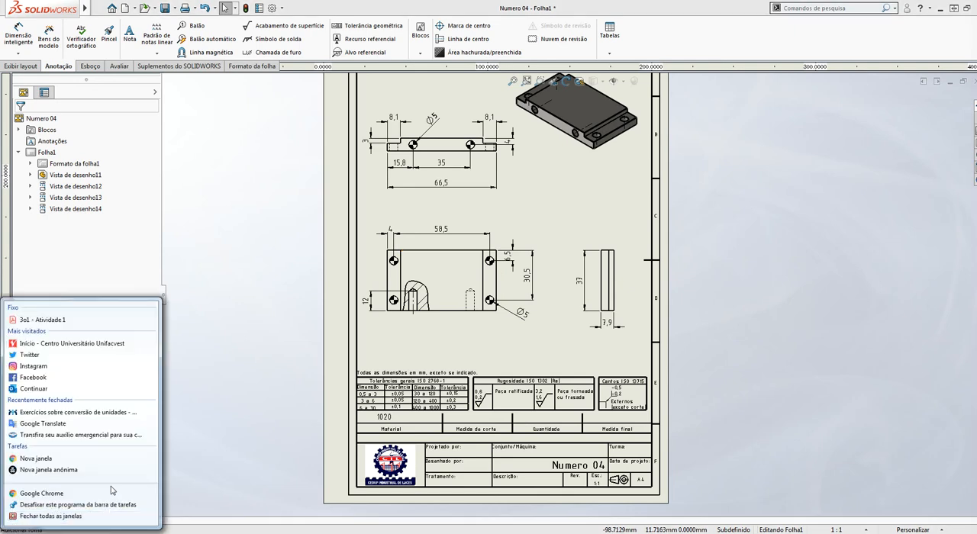
{"action": "left_click", "coordinate": [47, 471]}
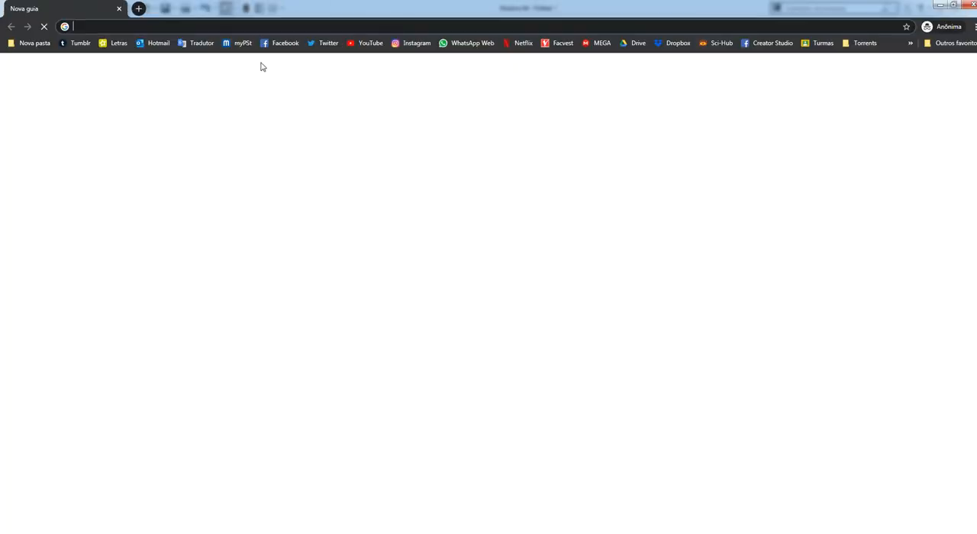
{"action": "type", "text": "tabela "}
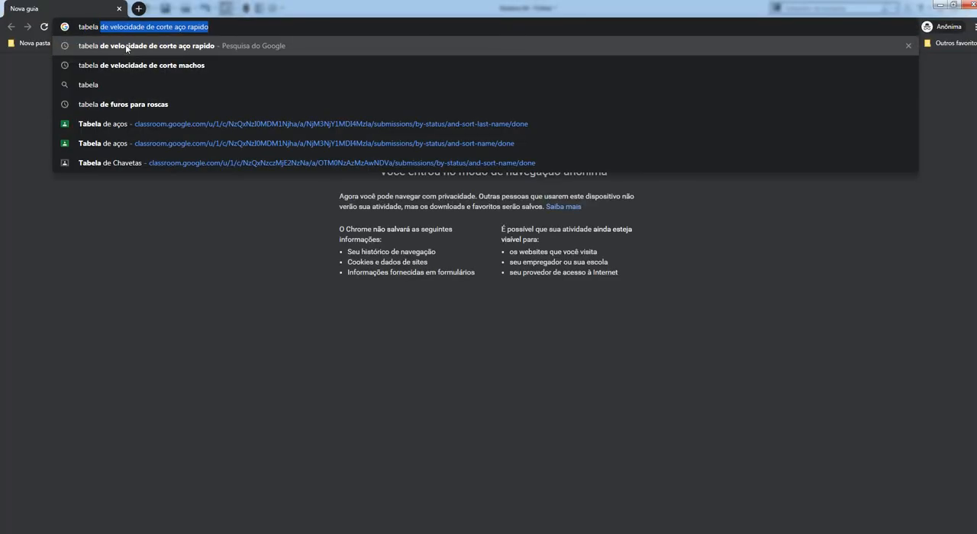
{"action": "type", "text": "medidas em poleg"}
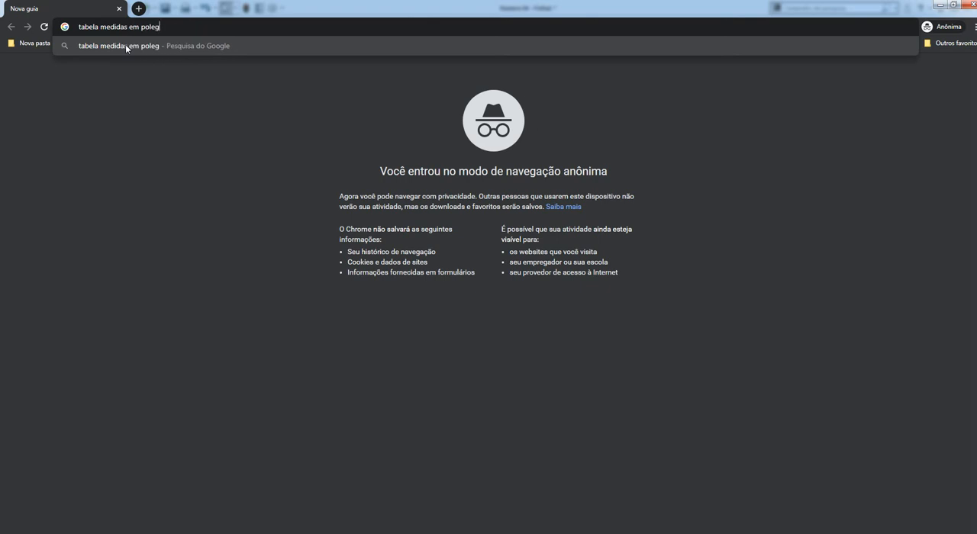
{"action": "type", "text": "ada"}
{"action": "key", "text": "Return"}
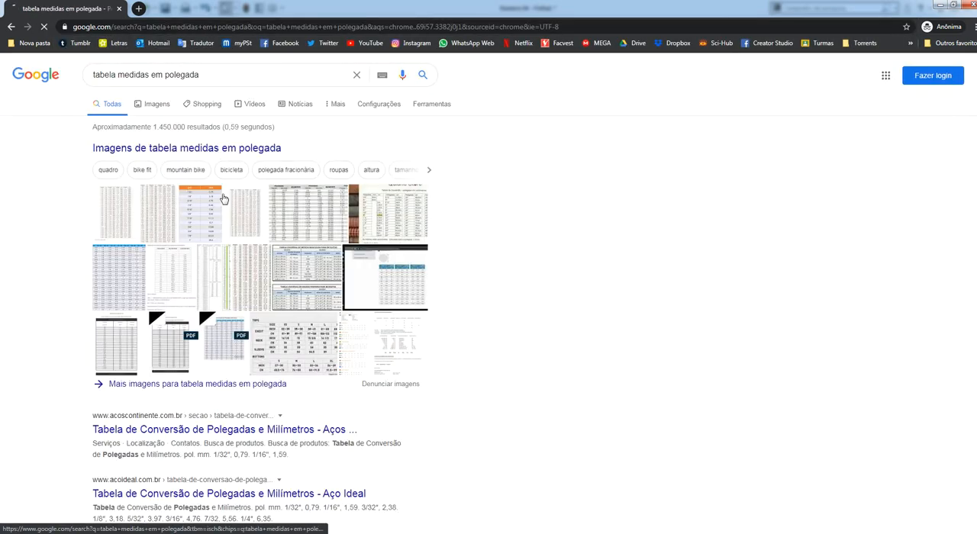
{"action": "left_click", "coordinate": [143, 111]}
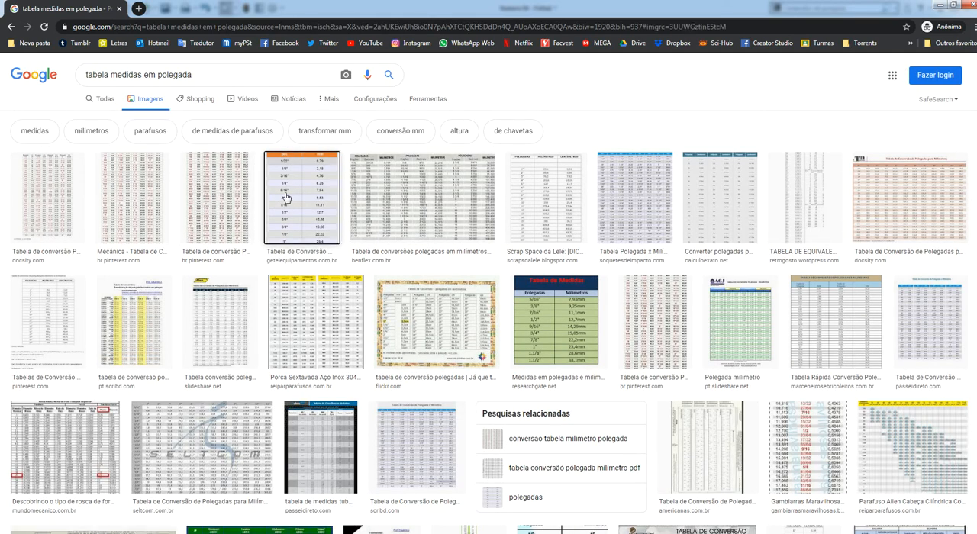
{"action": "left_click", "coordinate": [287, 199]}
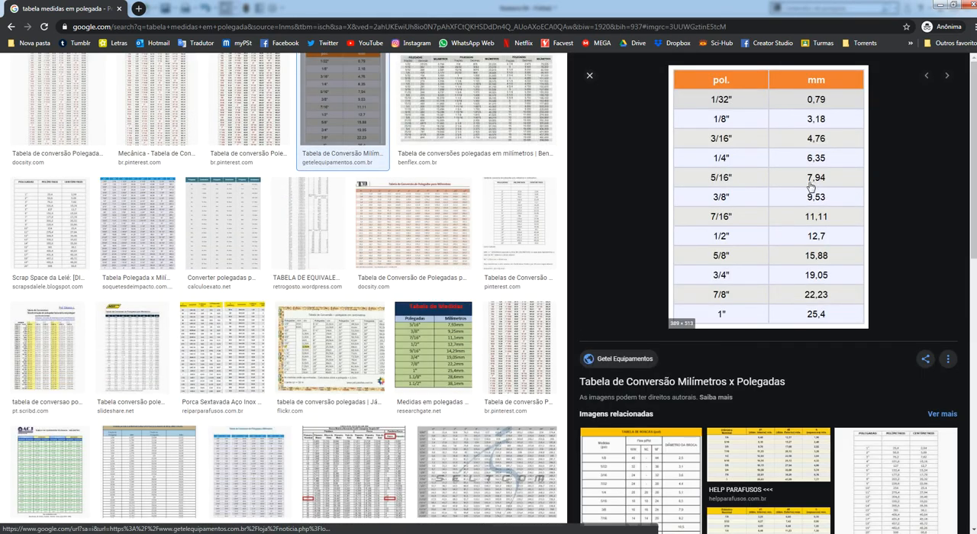
Return to the SOLIDWORKS drawing and add a text note reading 5/16"/ in the title block's Medida de corte cell
{"action": "left_click", "coordinate": [938, 5]}
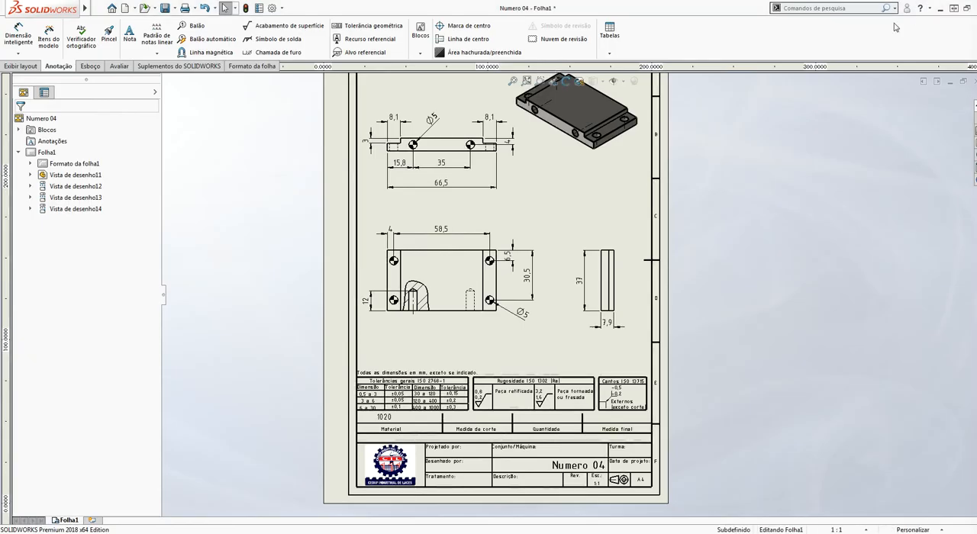
{"action": "scroll", "coordinate": [563, 330], "scroll_direction": "down", "scroll_amount": 6}
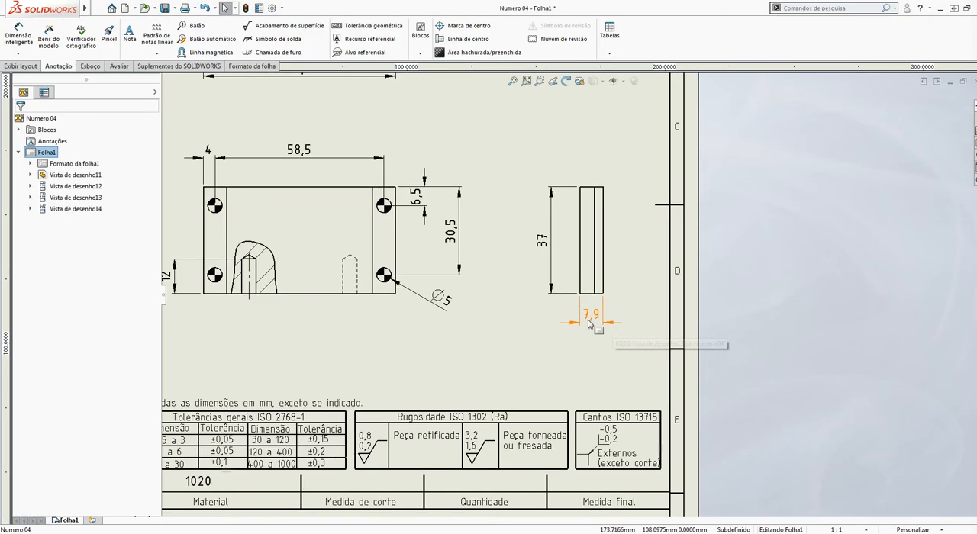
{"action": "scroll", "coordinate": [587, 316], "scroll_direction": "up", "scroll_amount": 6}
{"action": "scroll", "coordinate": [473, 401], "scroll_direction": "down", "scroll_amount": 5}
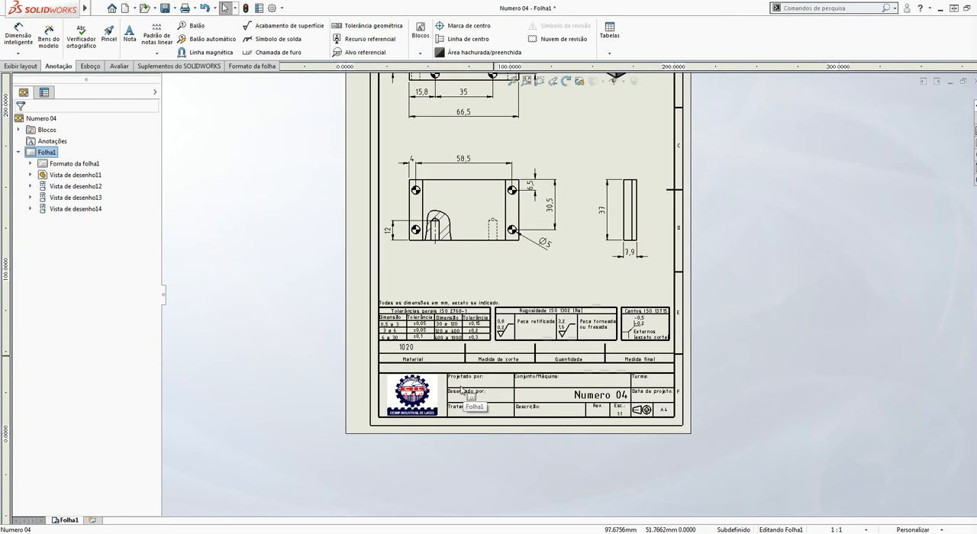
{"action": "left_click", "coordinate": [134, 26]}
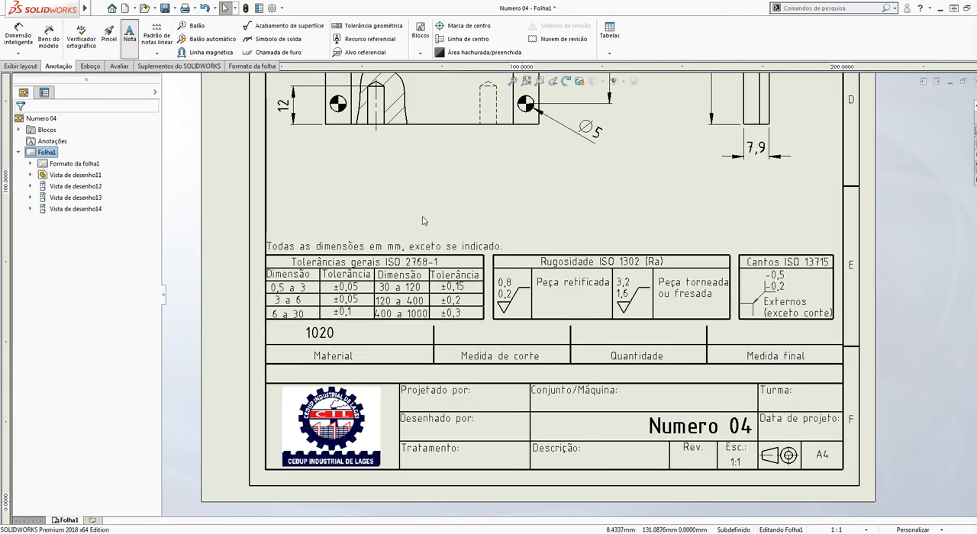
{"action": "left_click", "coordinate": [447, 336]}
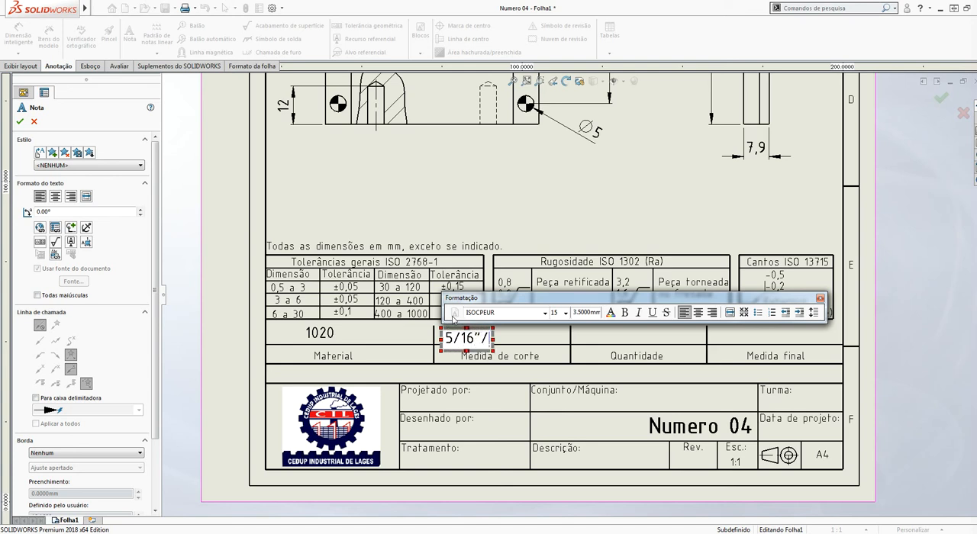
{"action": "left_click", "coordinate": [578, 236]}
{"action": "scroll", "coordinate": [580, 237], "scroll_direction": "up", "scroll_amount": 1}
{"action": "scroll", "coordinate": [650, 217], "scroll_direction": "down", "scroll_amount": 3}
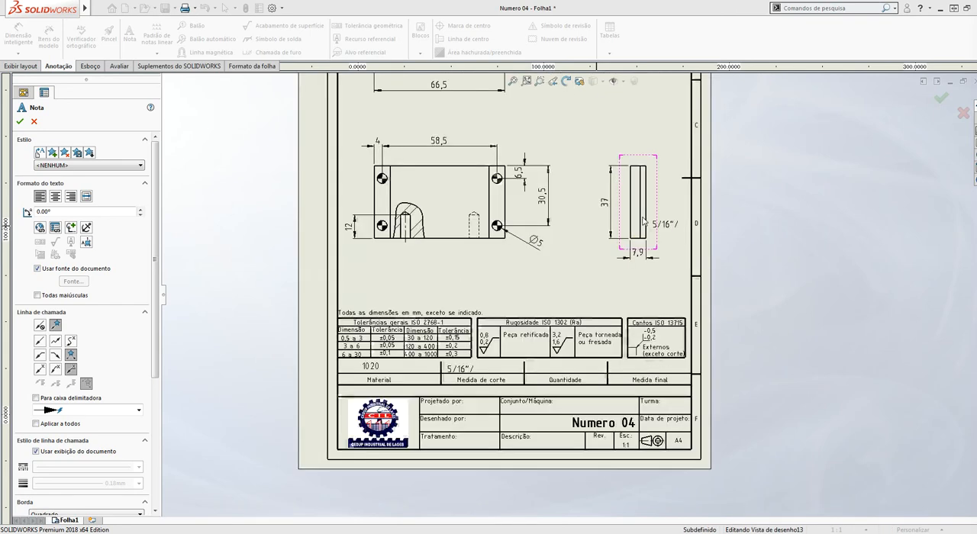
{"action": "key", "text": "Escape"}
Switch back to the Chrome image results and examine the more detailed Benflex inch-to-millimetre conversion table
{"action": "scroll", "coordinate": [658, 206], "scroll_direction": "down", "scroll_amount": 2}
{"action": "left_click", "coordinate": [171, 533]}
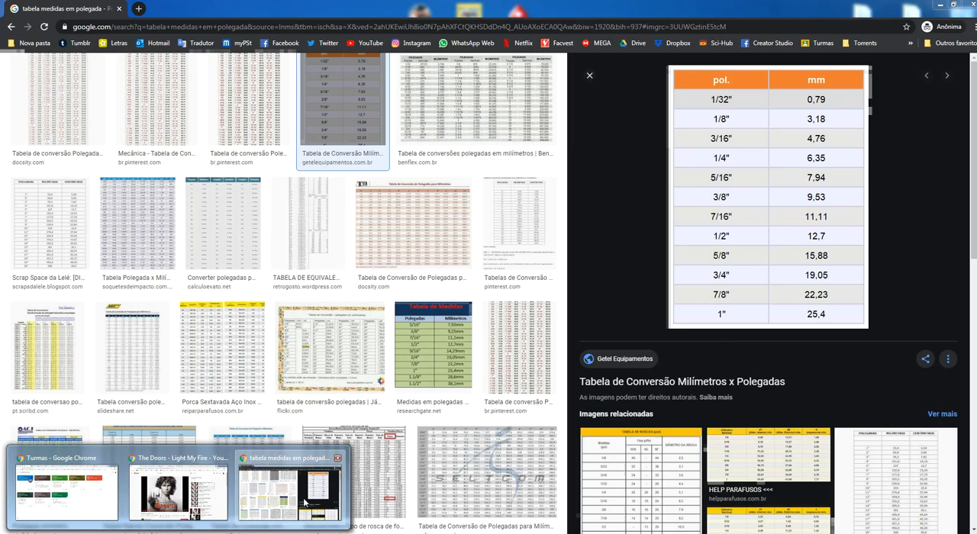
{"action": "left_click", "coordinate": [325, 474]}
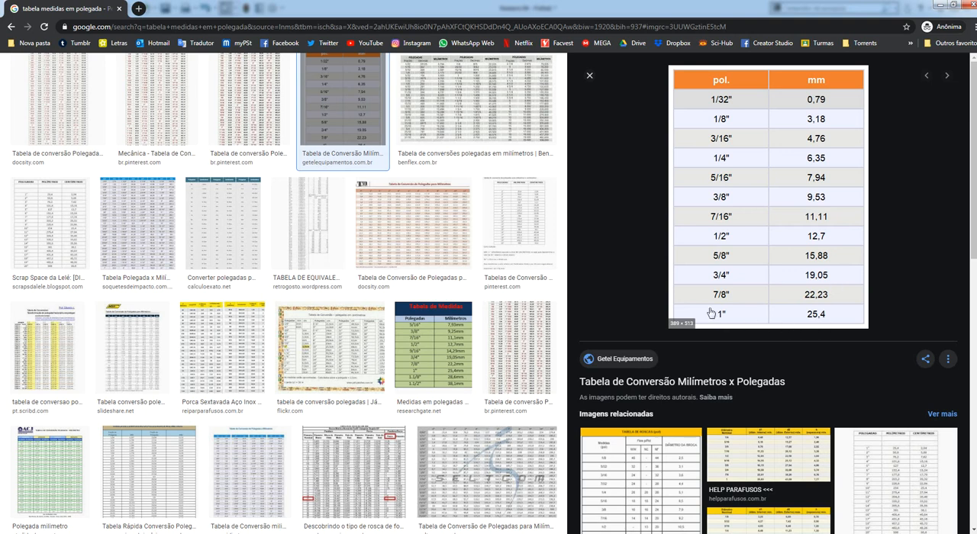
{"action": "left_click", "coordinate": [462, 114]}
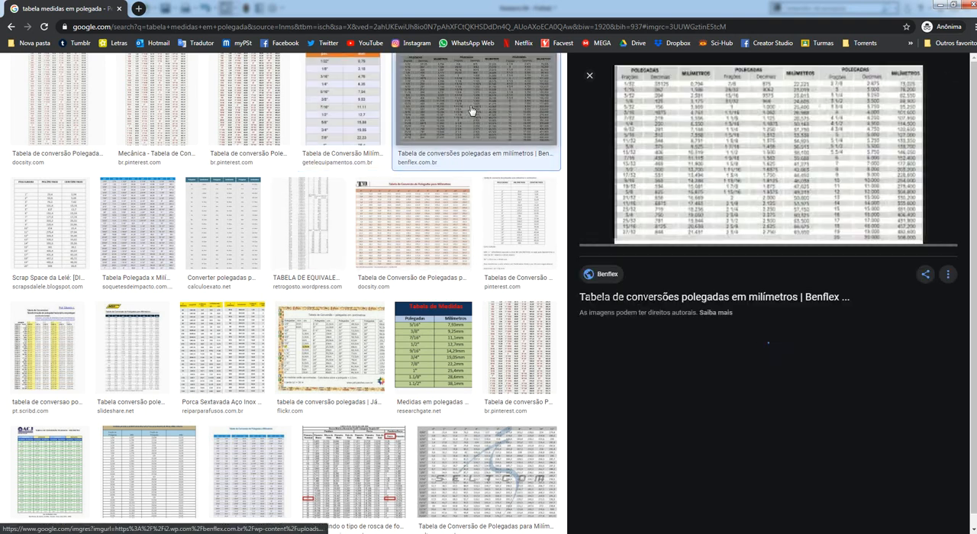
{"action": "scroll", "coordinate": [676, 217], "scroll_direction": "up", "scroll_amount": 1}
{"action": "scroll", "coordinate": [687, 252], "scroll_direction": "up", "scroll_amount": 1}
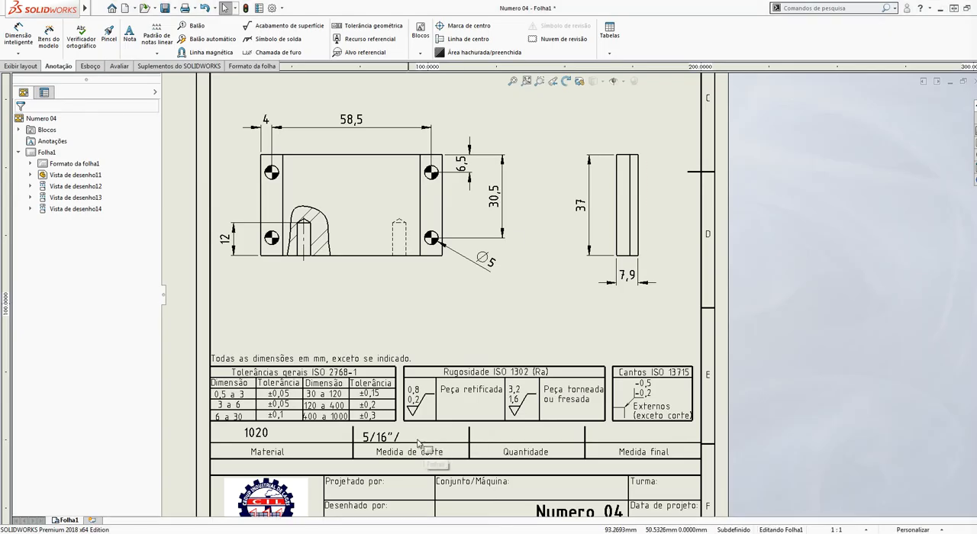
Edit the Medida de corte note in the SOLIDWORKS drawing to read 5/16"x1-1/2"x
{"action": "double_click", "coordinate": [397, 438]}
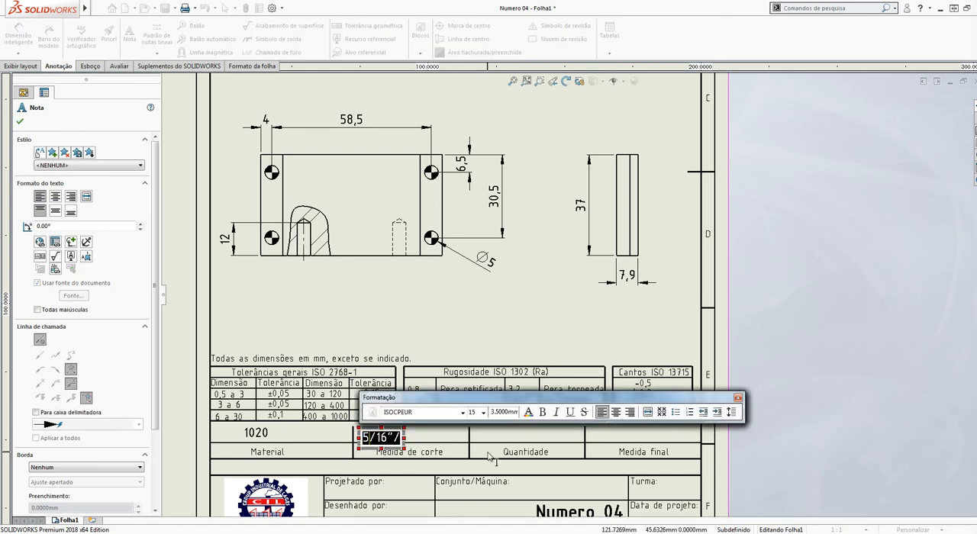
{"action": "key", "text": "Right"}
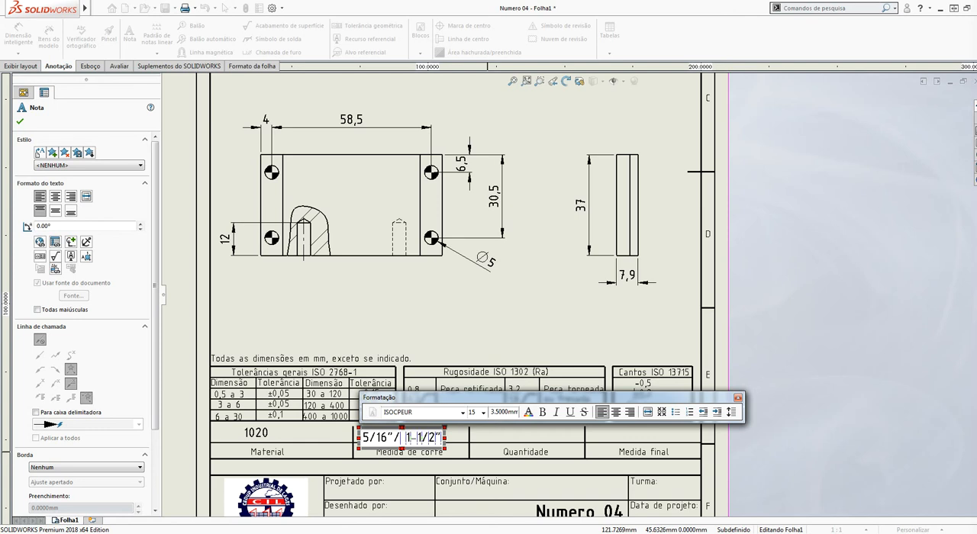
{"action": "key", "text": "Left"}
{"action": "key", "text": "BackSpace"}
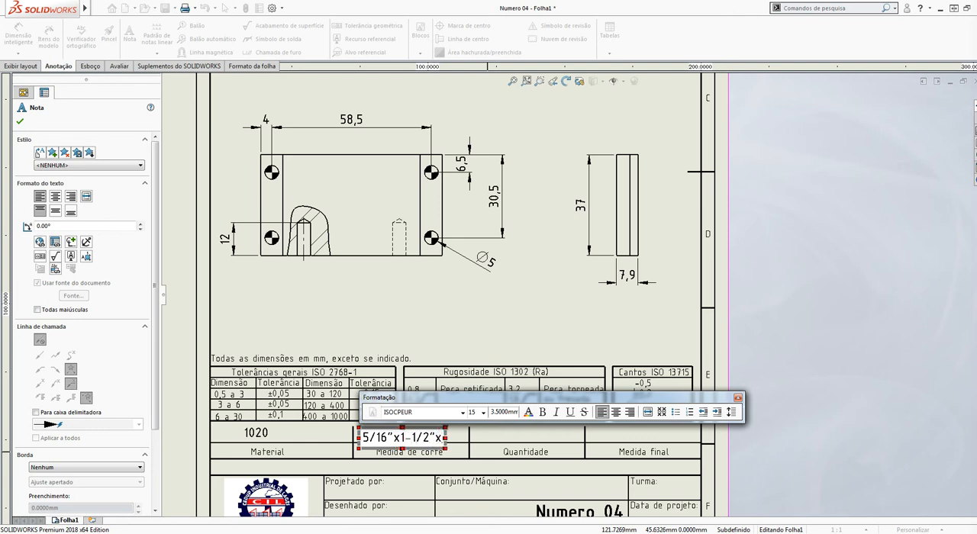
Check the part's overall length in the views and complete the Medida de corte note as 5/16"x1-1/2"x70
{"action": "scroll", "coordinate": [359, 302], "scroll_direction": "up", "scroll_amount": 3}
{"action": "scroll", "coordinate": [481, 171], "scroll_direction": "down", "scroll_amount": 3}
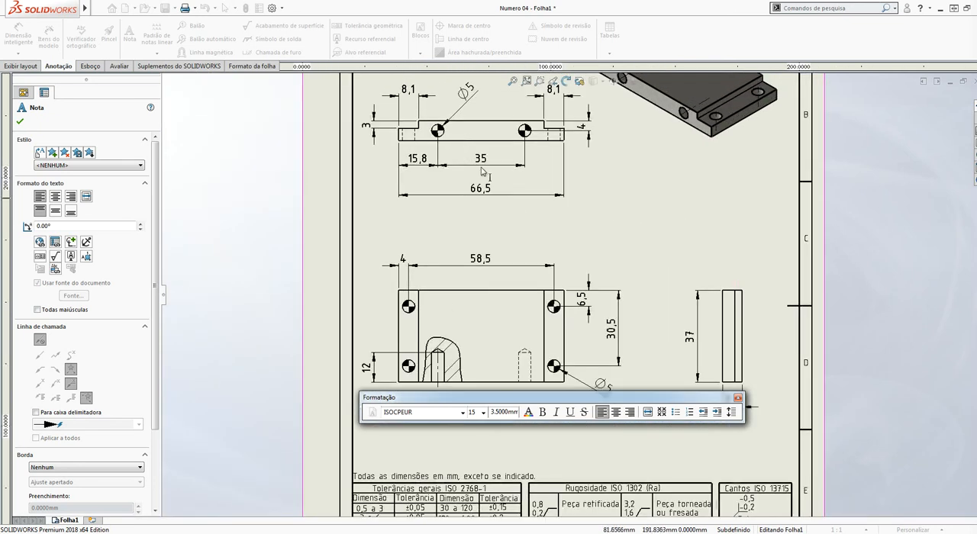
{"action": "scroll", "coordinate": [590, 383], "scroll_direction": "up", "scroll_amount": 3}
{"action": "scroll", "coordinate": [568, 256], "scroll_direction": "down", "scroll_amount": 5}
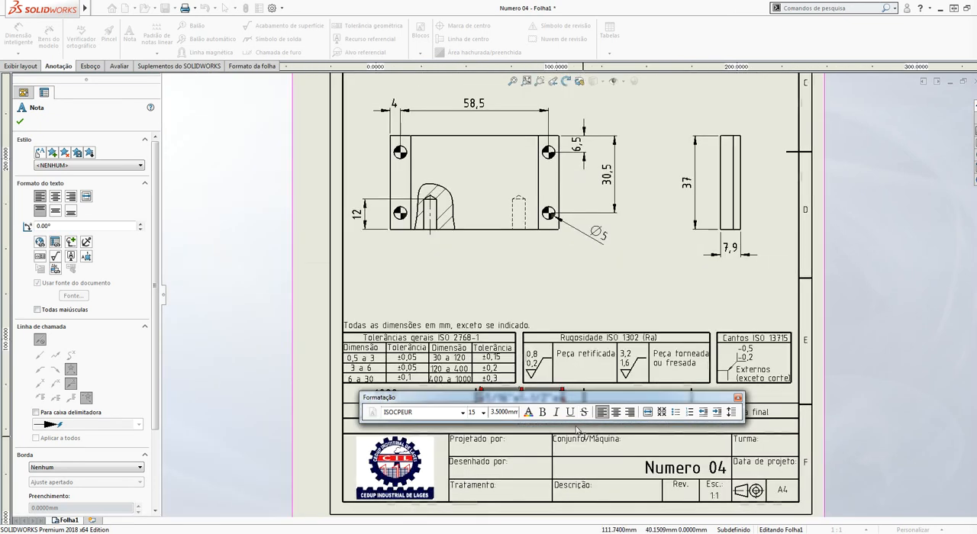
{"action": "type", "text": "70"}
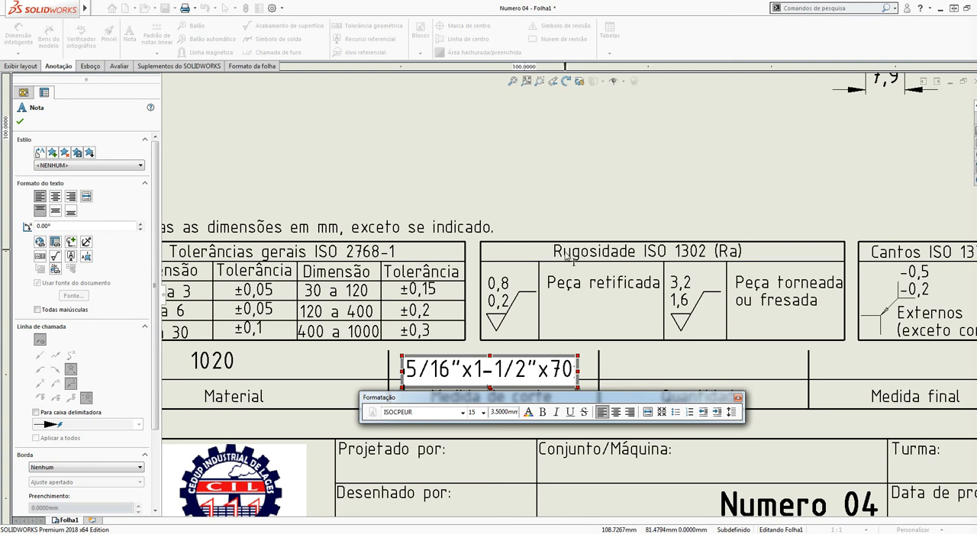
{"action": "left_click", "coordinate": [571, 136]}
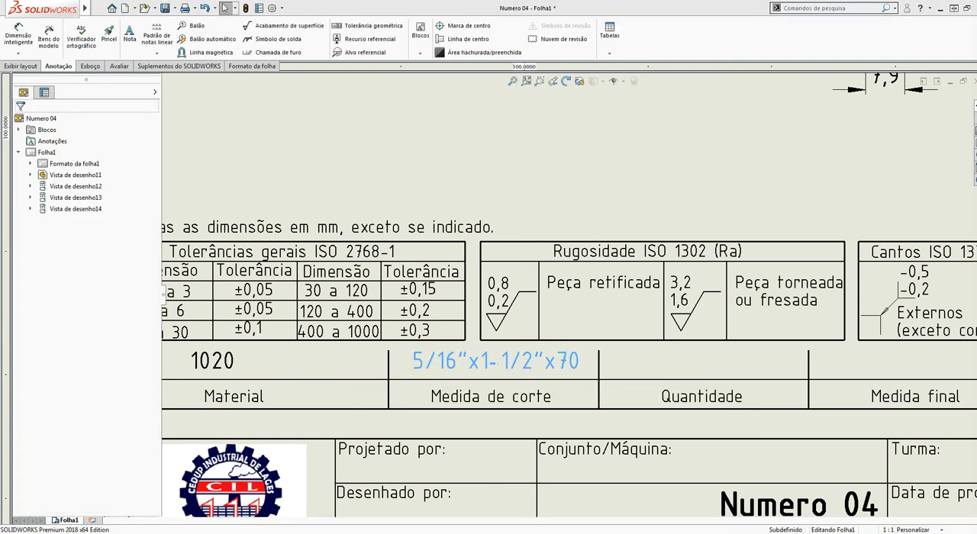
{"action": "left_click", "coordinate": [694, 374]}
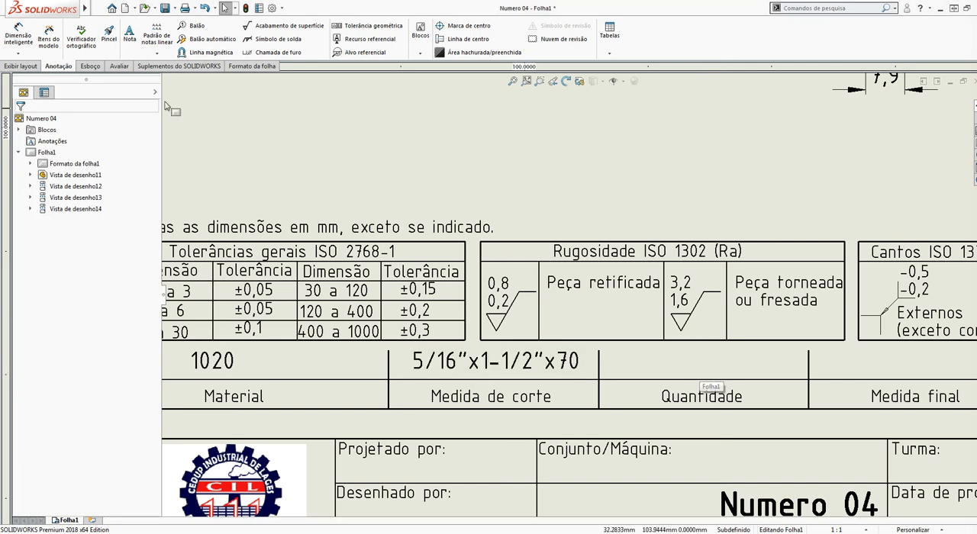
Add a text note reading 2 in the title block's Quantidade cell
{"action": "left_click", "coordinate": [130, 37]}
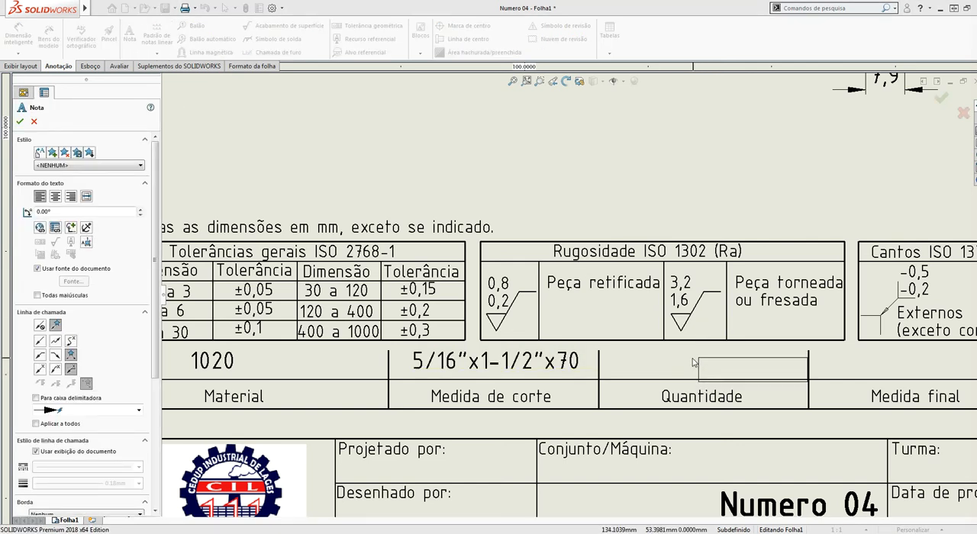
{"action": "left_click", "coordinate": [680, 353]}
{"action": "type", "text": "2"}
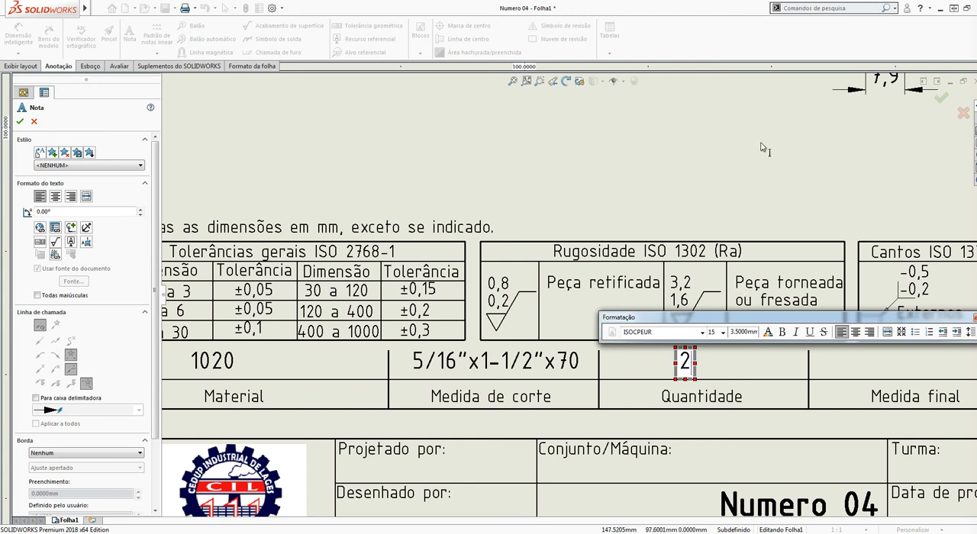
{"action": "scroll", "coordinate": [572, 291], "scroll_direction": "up", "scroll_amount": 3}
{"action": "scroll", "coordinate": [838, 309], "scroll_direction": "down", "scroll_amount": 5}
{"action": "left_click", "coordinate": [678, 353]}
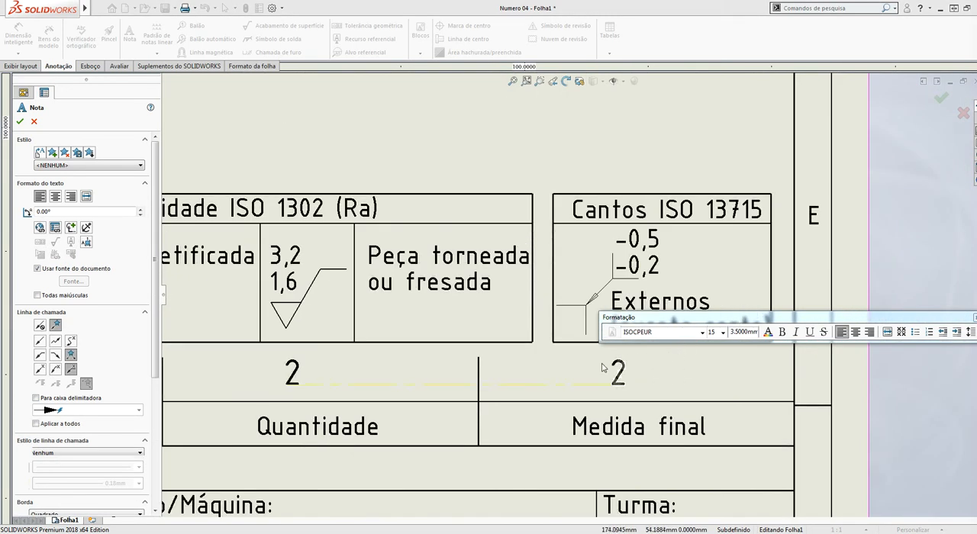
Place another note in the Medida final cell and set its text to 7,9
{"action": "left_click", "coordinate": [611, 370]}
{"action": "left_click", "coordinate": [609, 365]}
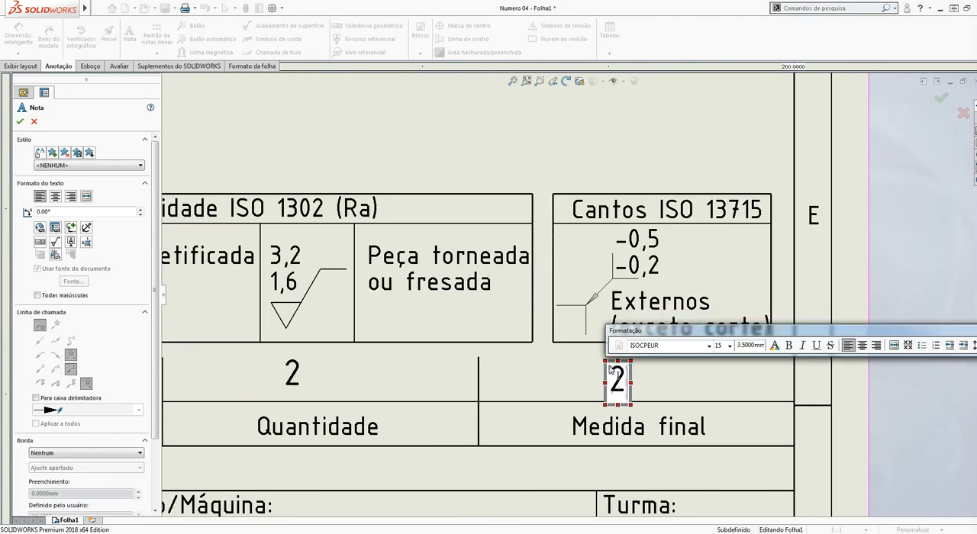
{"action": "type", "text": "7,"}
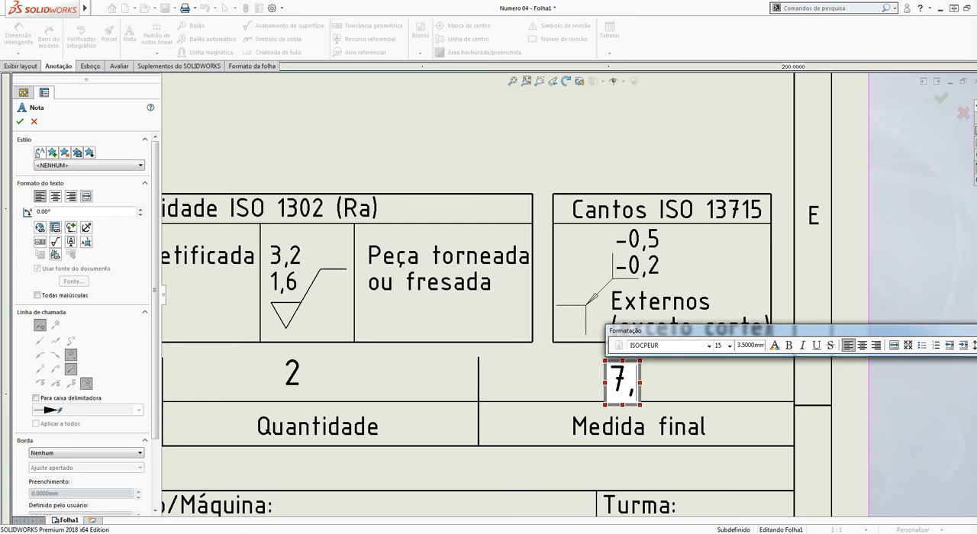
{"action": "type", "text": "9"}
{"action": "left_click", "coordinate": [620, 216]}
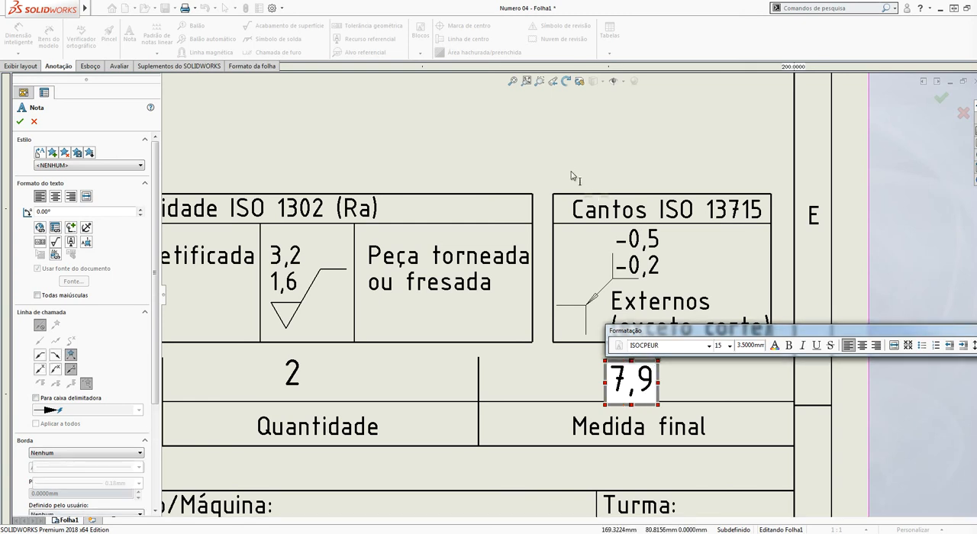
{"action": "scroll", "coordinate": [580, 282], "scroll_direction": "up", "scroll_amount": 5}
{"action": "scroll", "coordinate": [591, 205], "scroll_direction": "up", "scroll_amount": 4}
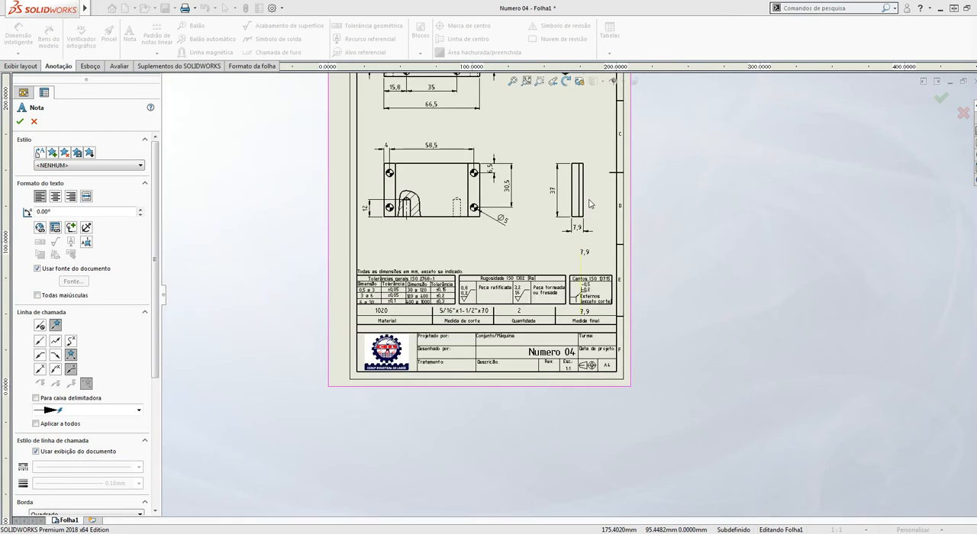
{"action": "scroll", "coordinate": [584, 200], "scroll_direction": "down", "scroll_amount": 2}
{"action": "key", "text": "Escape"}
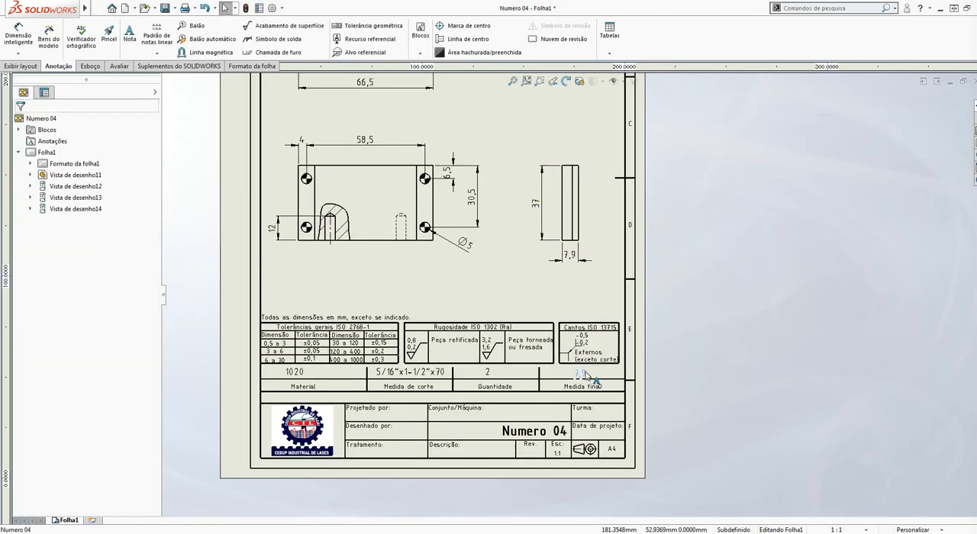
Complete the Medida final note in the title block so it reads 7,9x37x66,5
{"action": "double_click", "coordinate": [584, 375]}
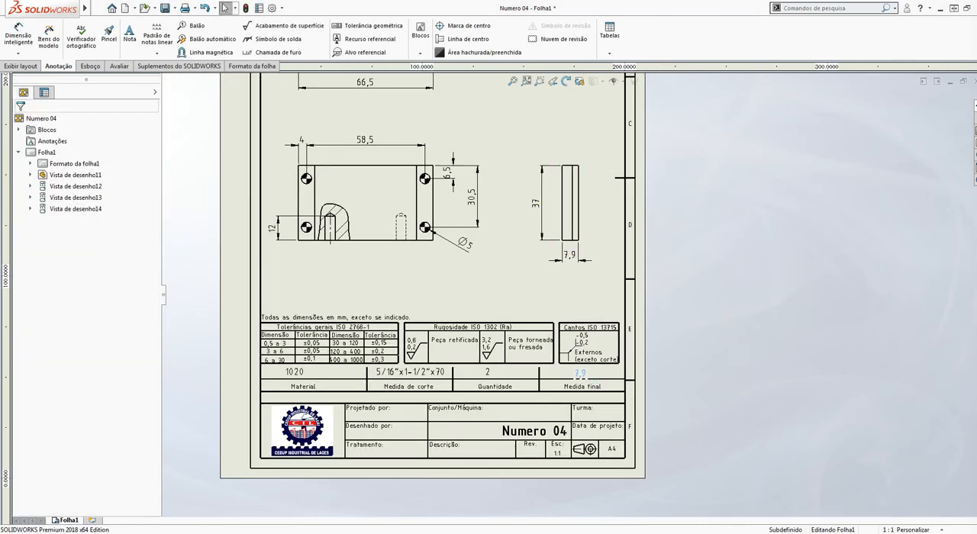
{"action": "double_click", "coordinate": [586, 377]}
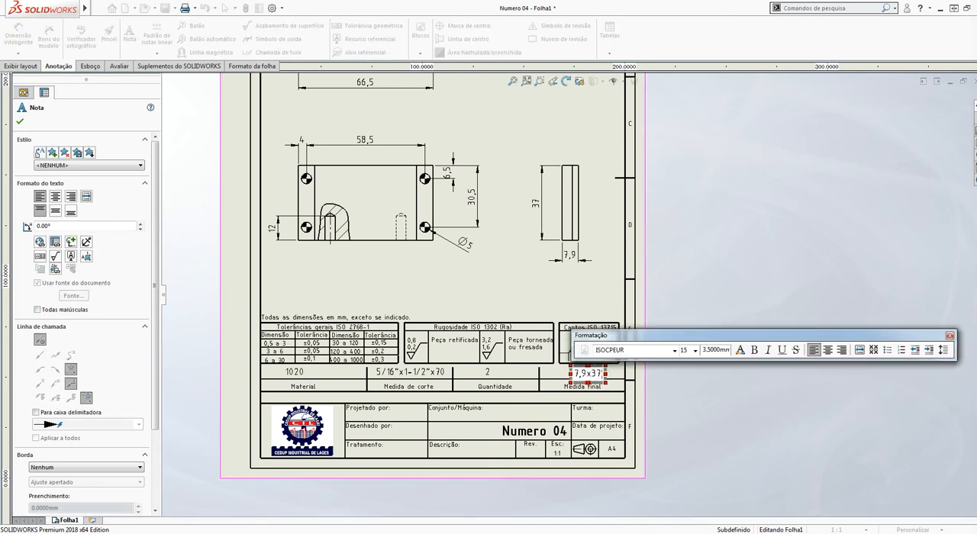
{"action": "left_click", "coordinate": [677, 399]}
{"action": "scroll", "coordinate": [603, 390], "scroll_direction": "down", "scroll_amount": 5}
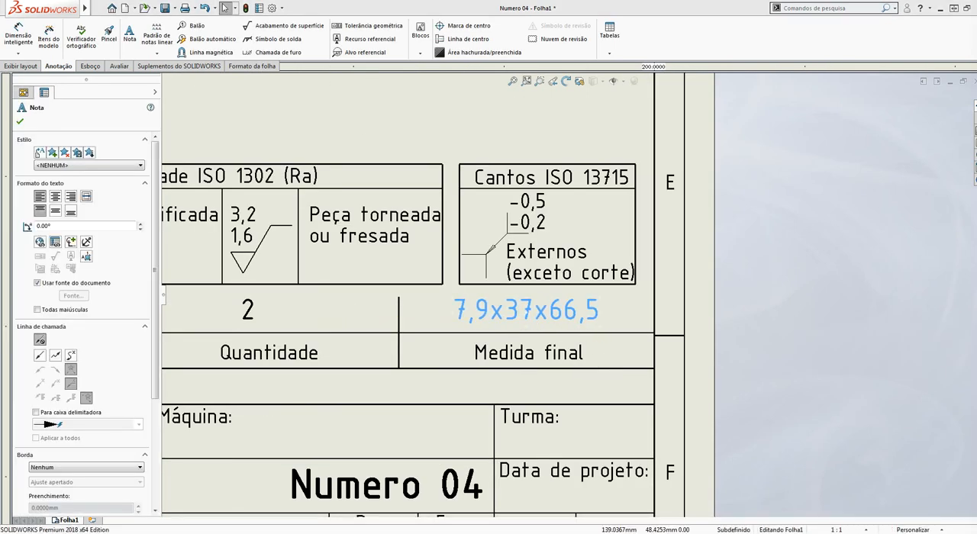
{"action": "scroll", "coordinate": [569, 302], "scroll_direction": "up", "scroll_amount": 5}
Reposition the 1020 note so it sits centred above the Material label
{"action": "scroll", "coordinate": [286, 307], "scroll_direction": "down", "scroll_amount": 3}
{"action": "left_click", "coordinate": [233, 301]}
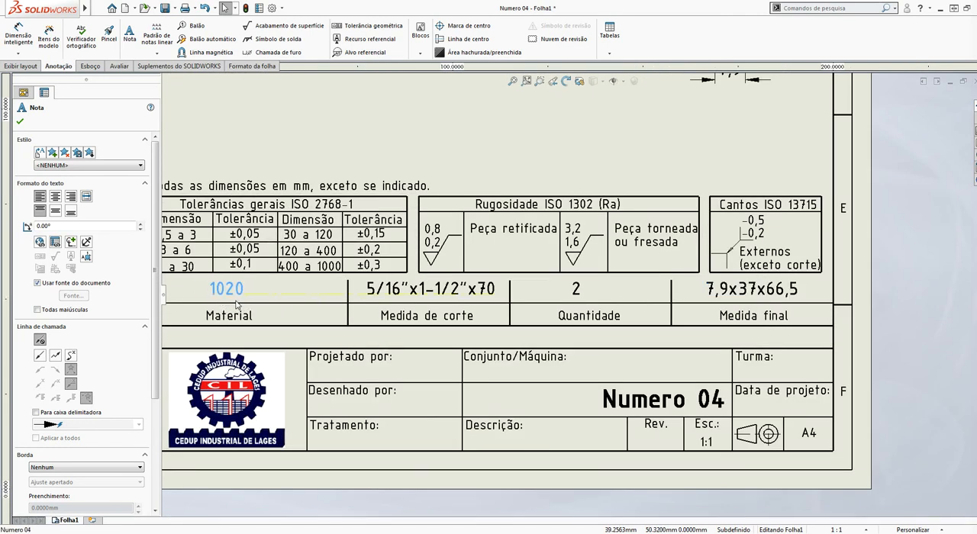
{"action": "key", "text": "Escape"}
Add a note with the designer's full name in the Projetado por cell and place the same note in the Desenhado por cell
{"action": "scroll", "coordinate": [469, 338], "scroll_direction": "up", "scroll_amount": 3}
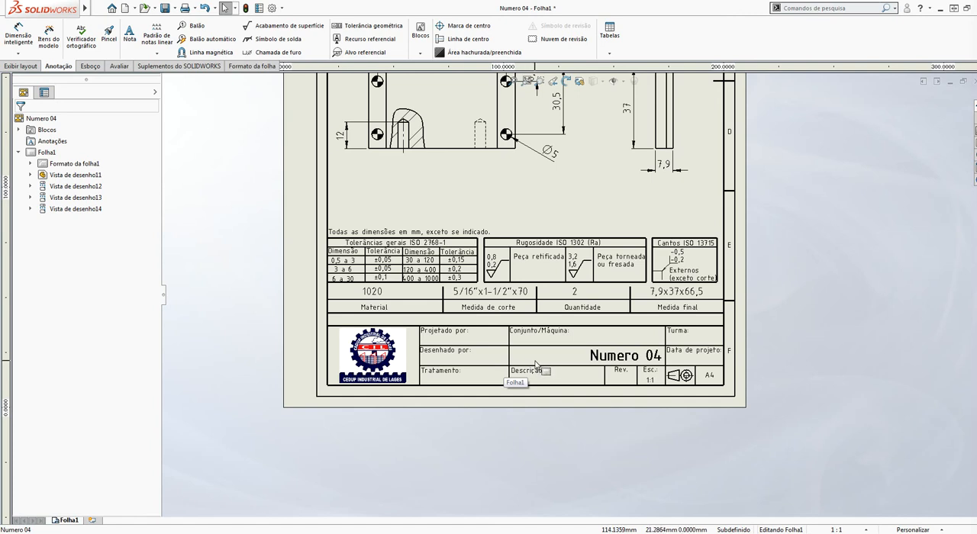
{"action": "scroll", "coordinate": [635, 326], "scroll_direction": "down", "scroll_amount": 2}
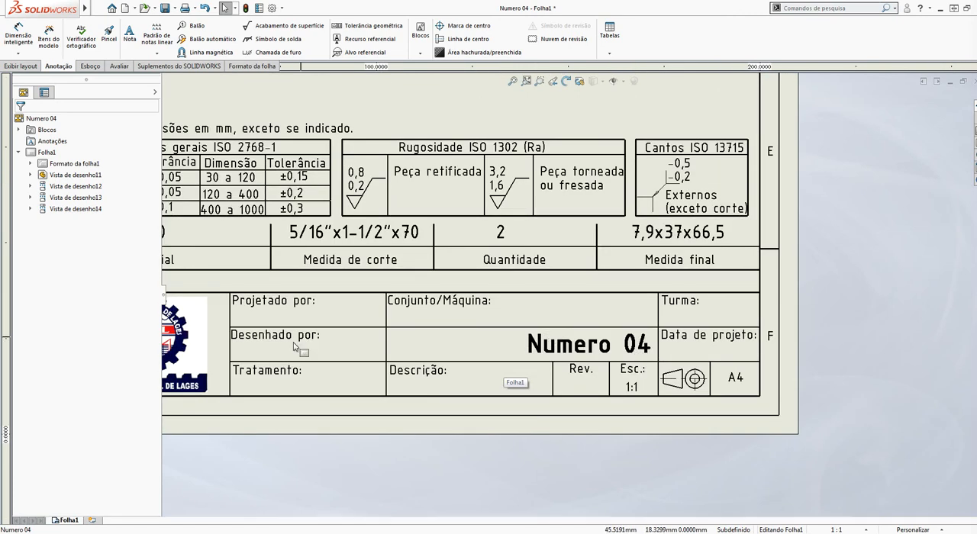
{"action": "scroll", "coordinate": [477, 354], "scroll_direction": "up", "scroll_amount": 1}
{"action": "scroll", "coordinate": [642, 301], "scroll_direction": "down", "scroll_amount": 1}
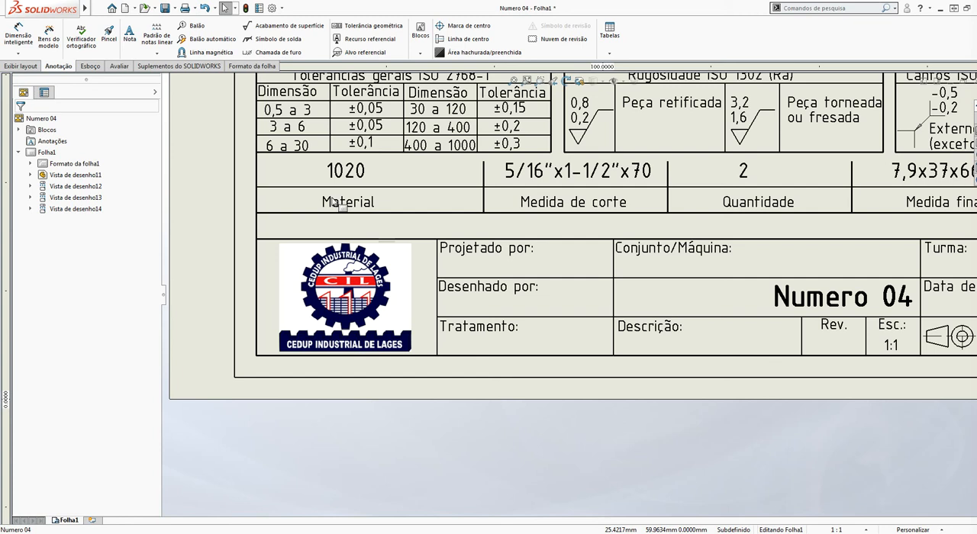
{"action": "left_click", "coordinate": [130, 34]}
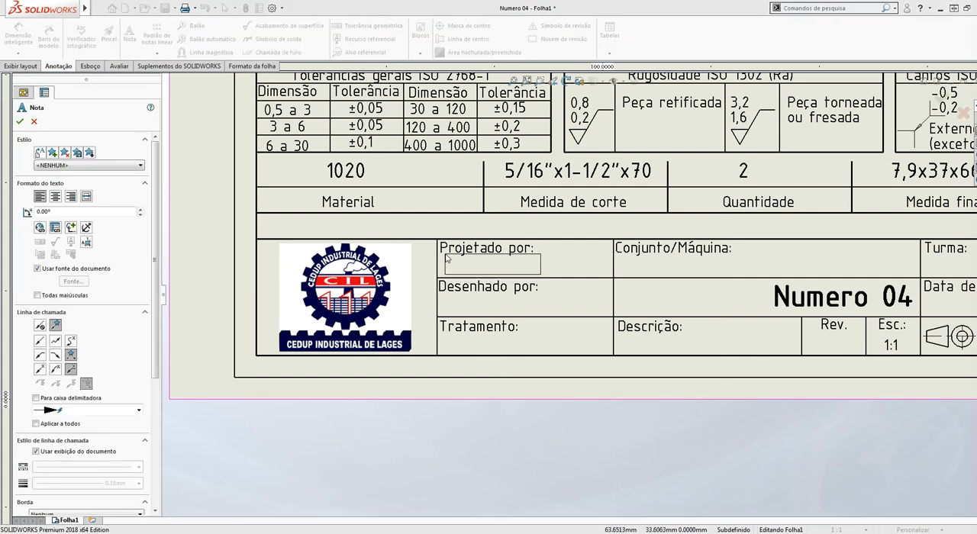
{"action": "left_click", "coordinate": [447, 259]}
{"action": "type", "text": "Lucas Raiths"}
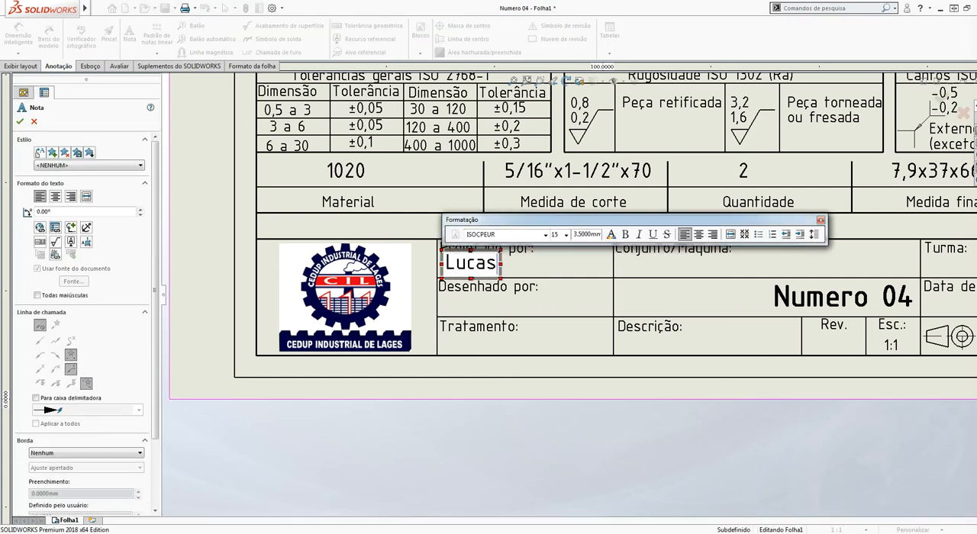
{"action": "left_click", "coordinate": [452, 297]}
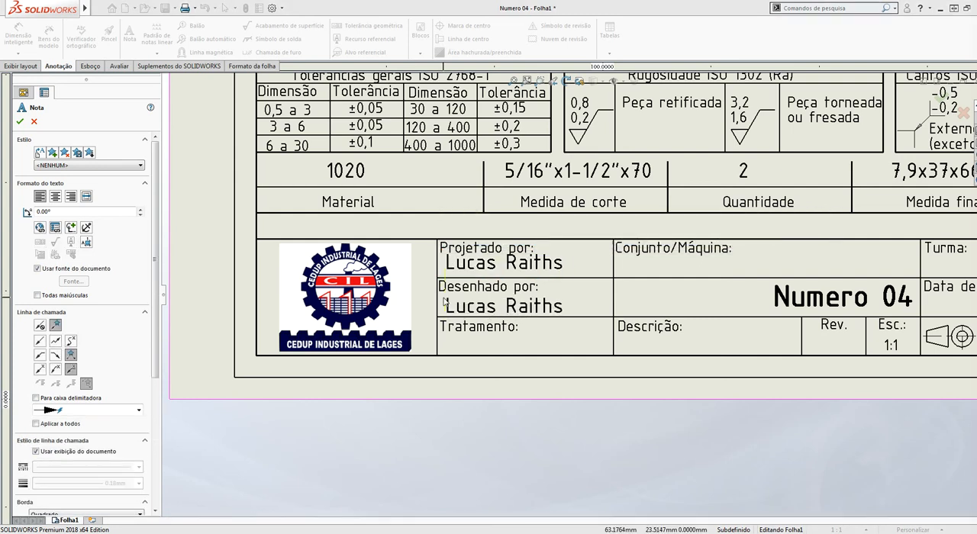
{"action": "left_click", "coordinate": [444, 301]}
Add a note reading Descascador de Pinhão for Conjunto/Máquina and shift it so it fits inside its cell
{"action": "left_click", "coordinate": [717, 356]}
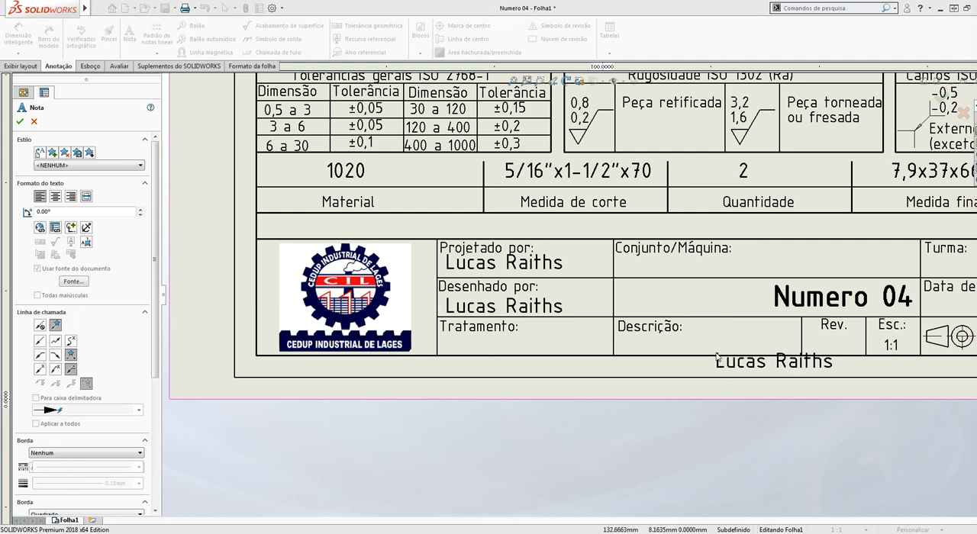
{"action": "scroll", "coordinate": [716, 355], "scroll_direction": "up", "scroll_amount": 3}
{"action": "scroll", "coordinate": [775, 302], "scroll_direction": "down", "scroll_amount": 4}
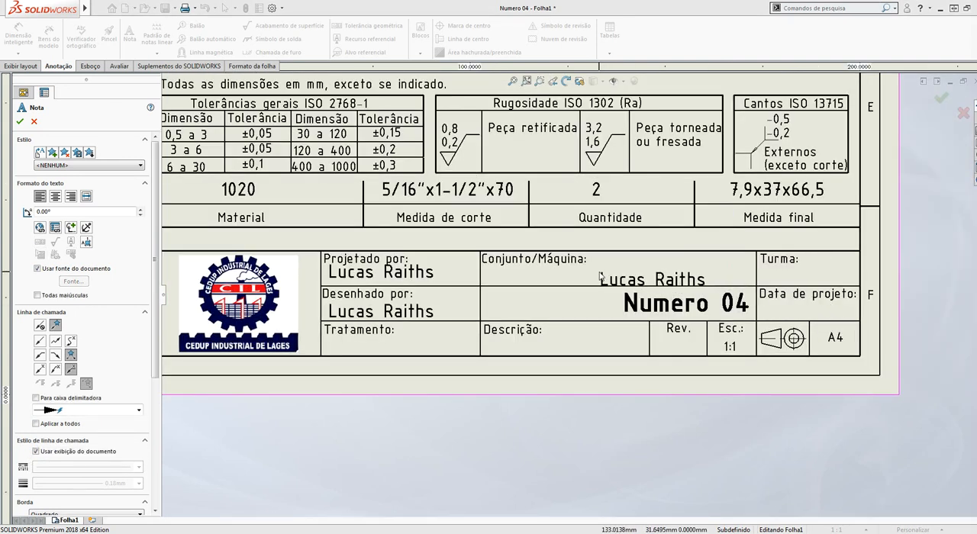
{"action": "scroll", "coordinate": [600, 276], "scroll_direction": "down", "scroll_amount": 1}
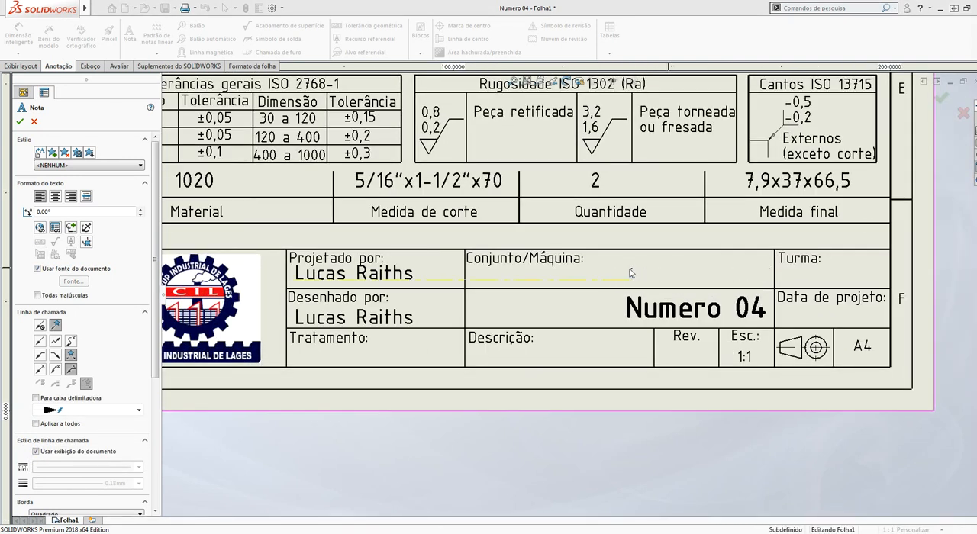
{"action": "left_click", "coordinate": [631, 274]}
{"action": "key", "text": "BackSpace"}
{"action": "type", "text": "Descas"}
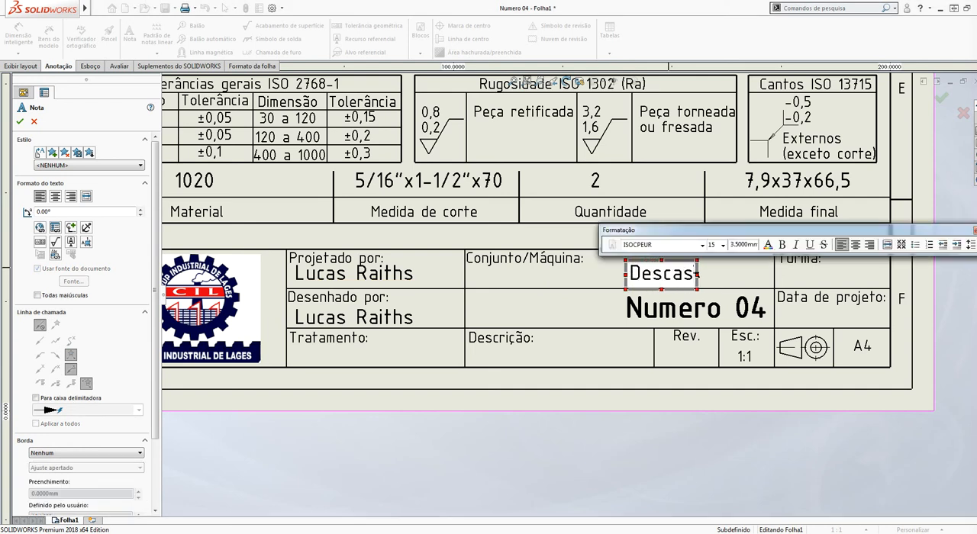
{"action": "type", "text": "cador"}
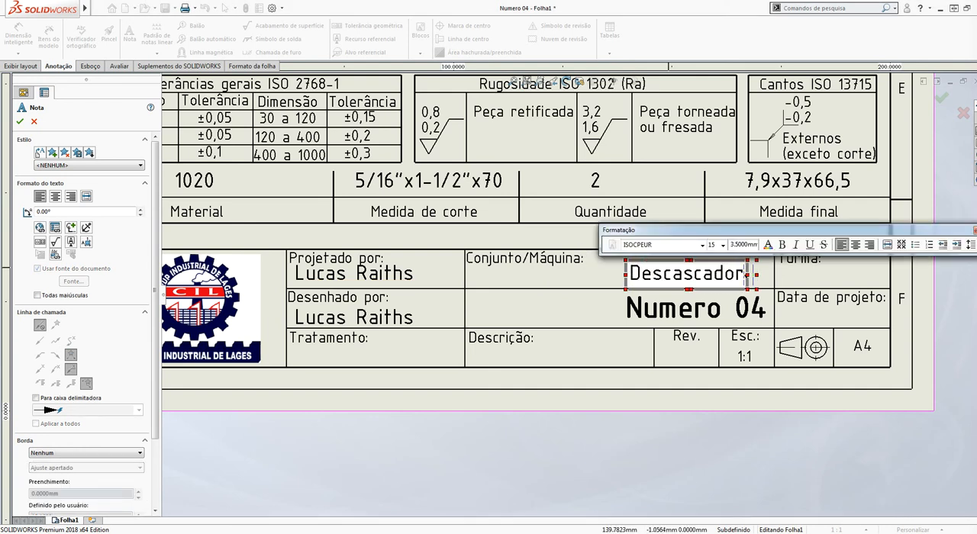
{"action": "type", "text": " de Pinhão"}
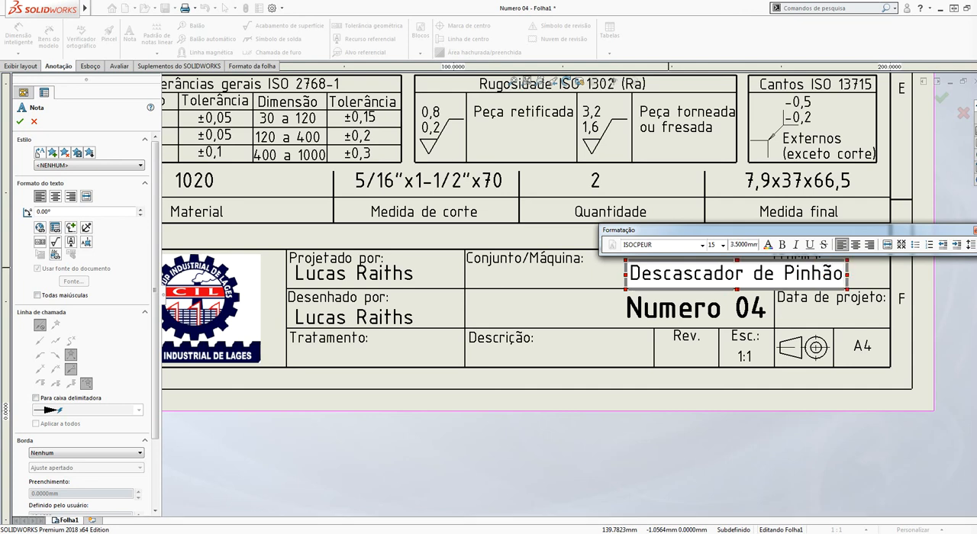
{"action": "left_click", "coordinate": [716, 492]}
{"action": "key", "text": "Escape"}
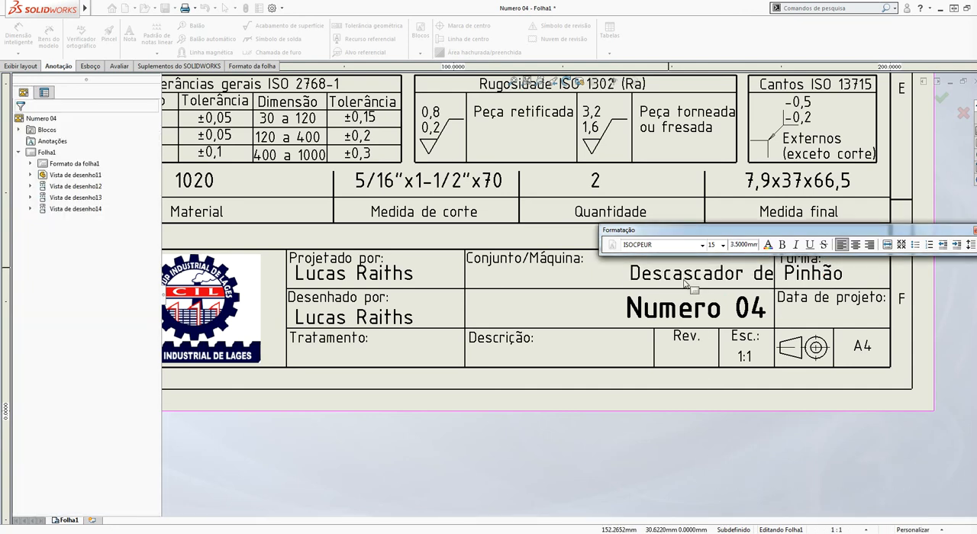
{"action": "left_click_drag", "start_coordinate": [681, 279], "coordinate": [601, 277]}
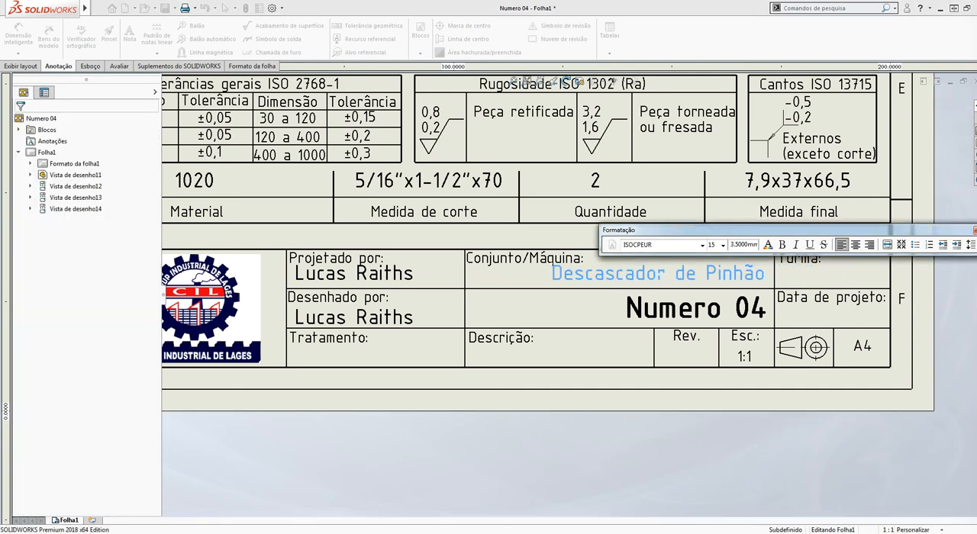
{"action": "left_click", "coordinate": [358, 392]}
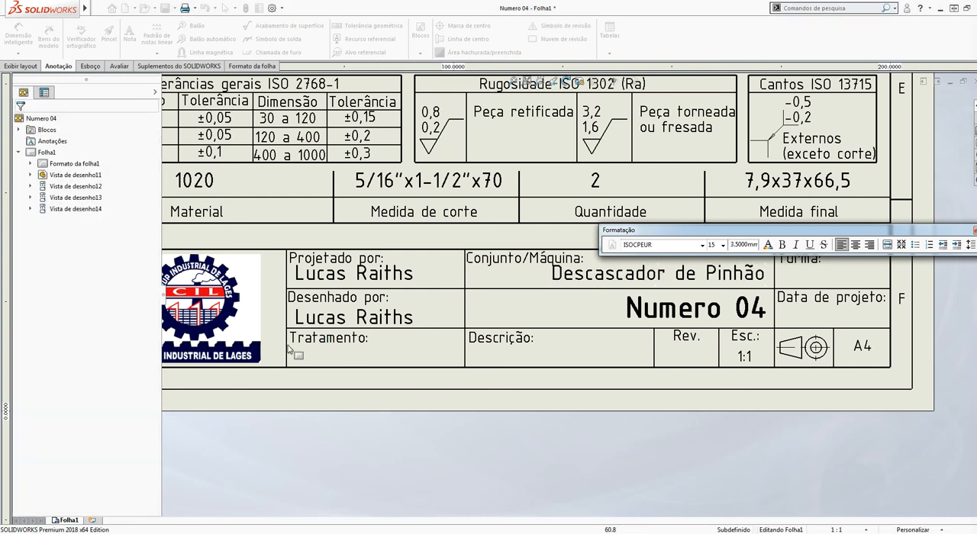
Add a note reading Zincagem in the title block's Tratamento cell
{"action": "left_click", "coordinate": [130, 34]}
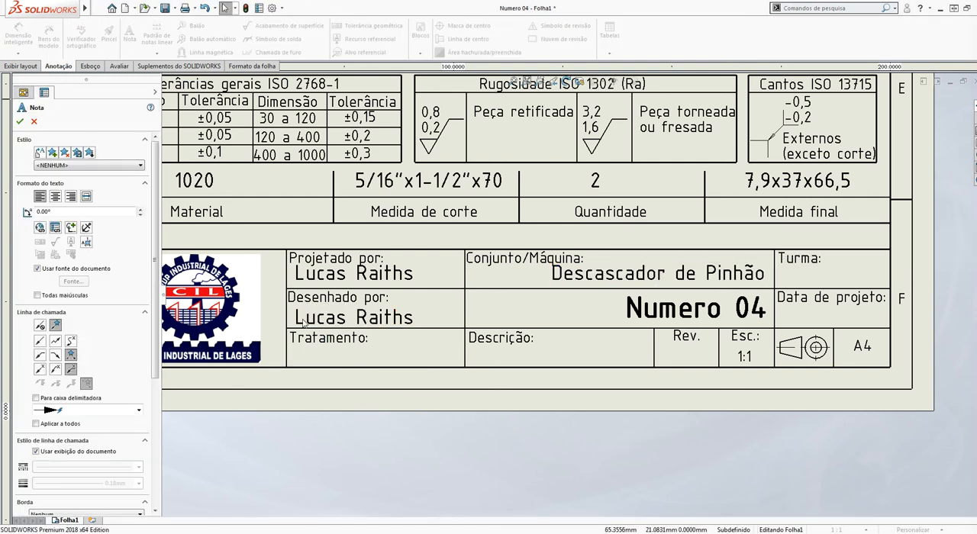
{"action": "left_click", "coordinate": [310, 355]}
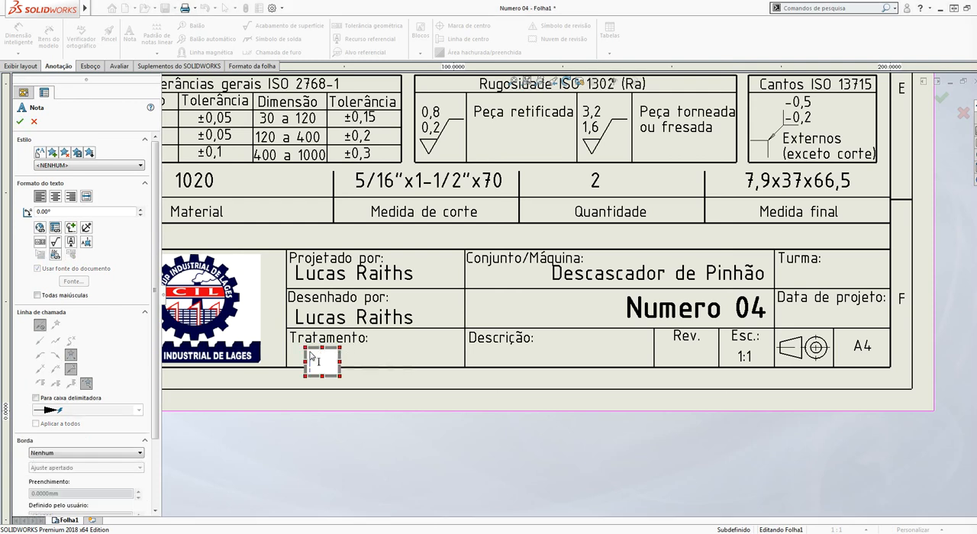
{"action": "type", "text": "Zincagem"}
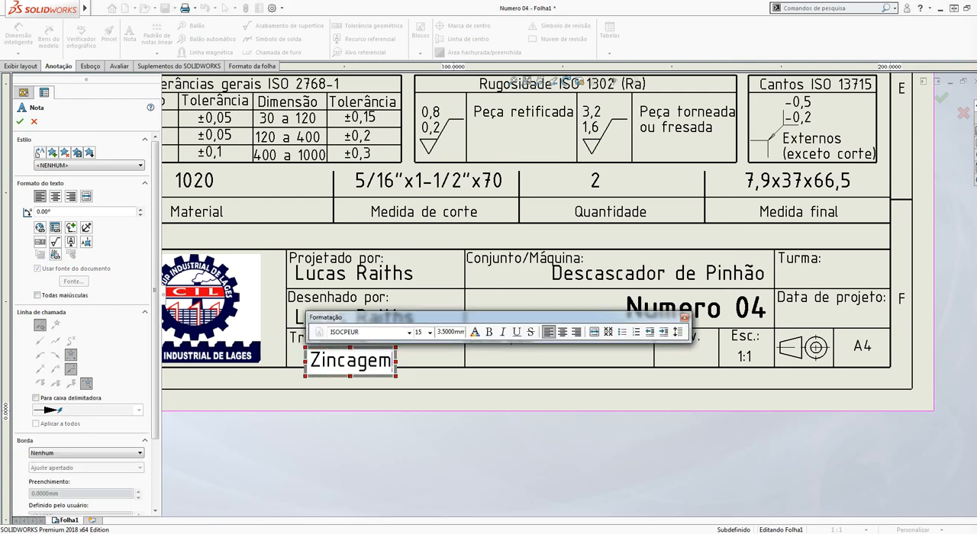
{"action": "left_click", "coordinate": [515, 448]}
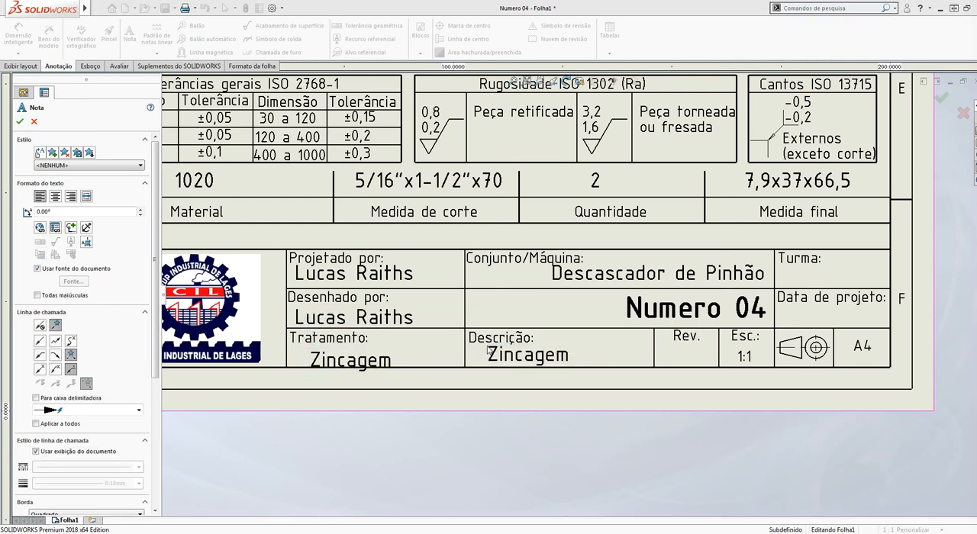
Place another note in the Descrição cell and set its text to Chapa Sup/Inf
{"action": "left_click", "coordinate": [490, 350]}
{"action": "type", "text": "Chapa"}
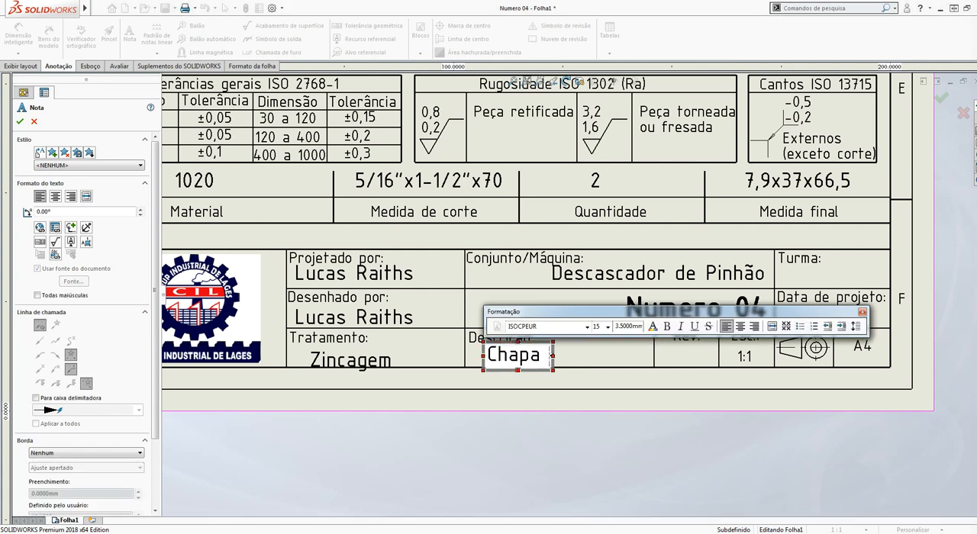
{"action": "type", "text": " Superior"}
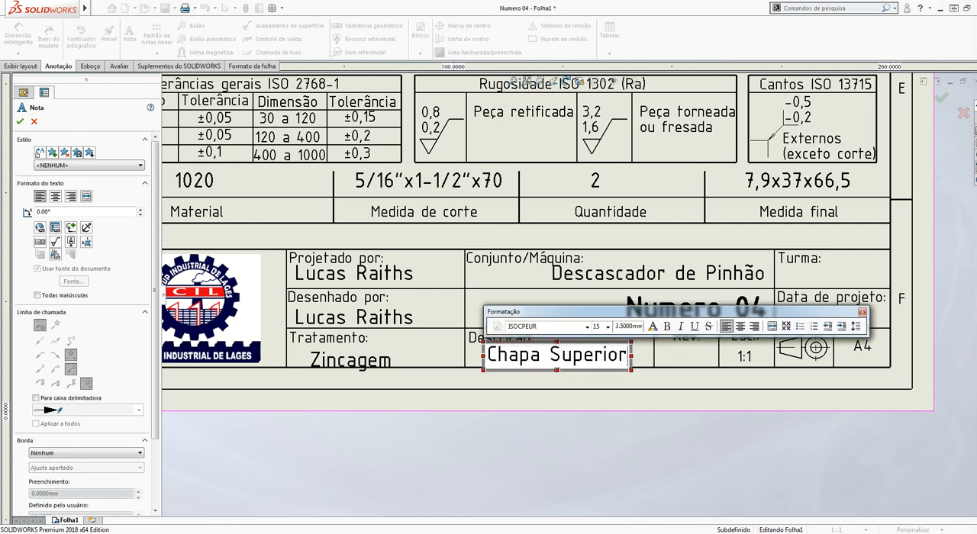
{"action": "key", "text": "BackSpace"}
{"action": "key", "text": "BackSpace"}
{"action": "key", "text": "BackSpace"}
{"action": "key", "text": "BackSpace"}
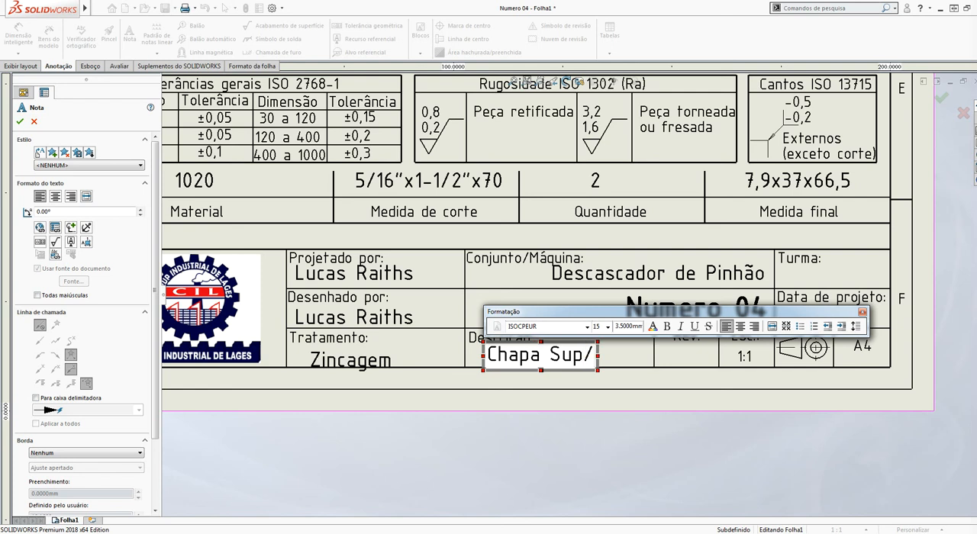
{"action": "left_click", "coordinate": [506, 427]}
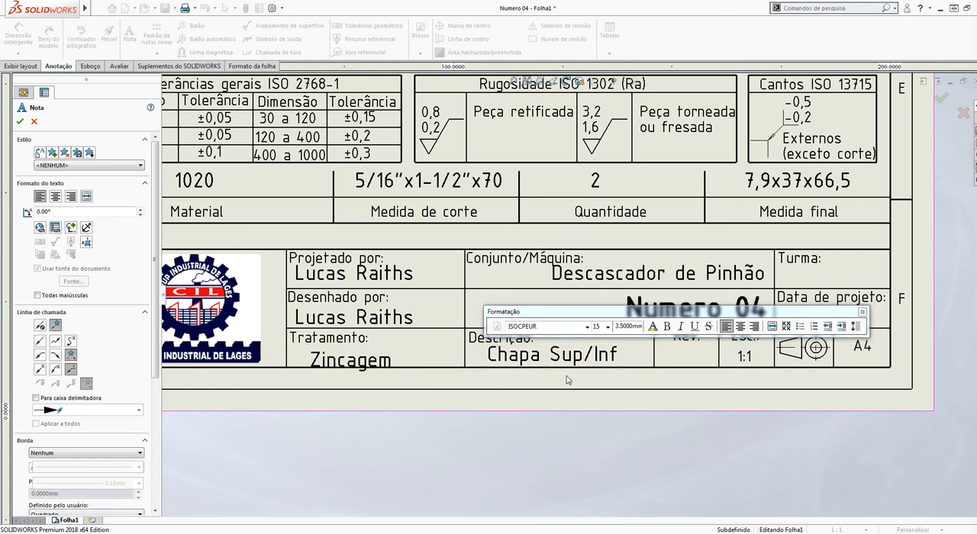
Reposition the Chapa Sup/Inf and Zincagem notes so they sit neatly within their cells
{"action": "left_click_drag", "start_coordinate": [593, 360], "coordinate": [620, 358]}
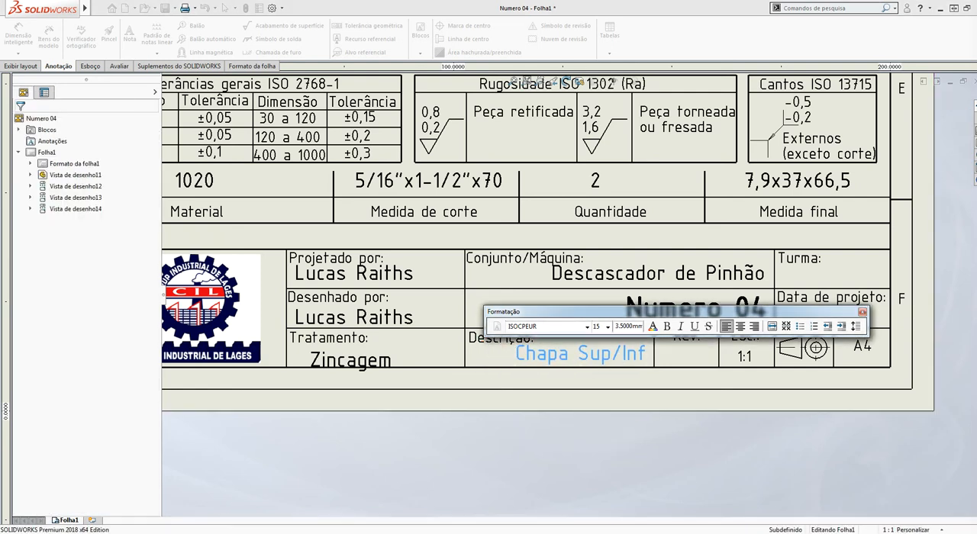
{"action": "left_click", "coordinate": [337, 358]}
{"action": "left_click_drag", "start_coordinate": [337, 358], "coordinate": [328, 357]}
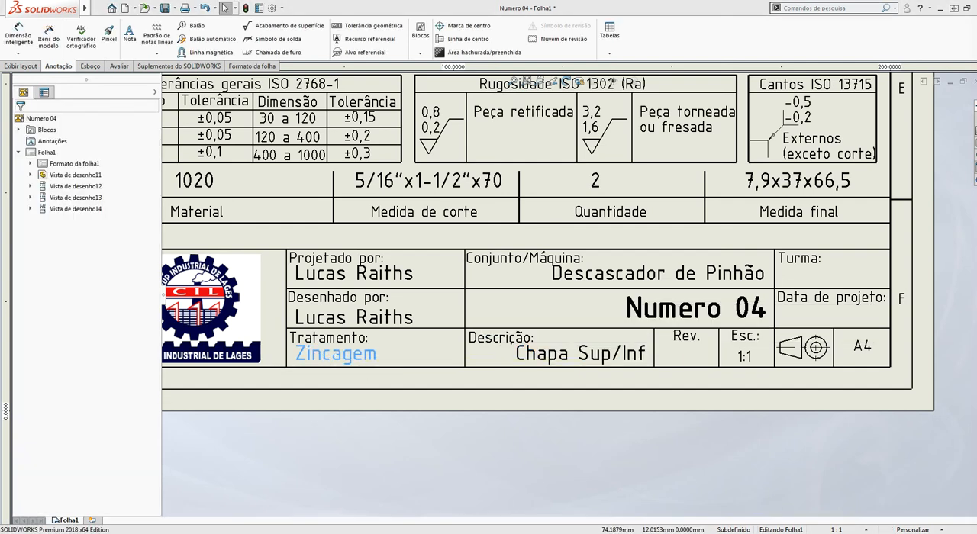
{"action": "left_click", "coordinate": [932, 274]}
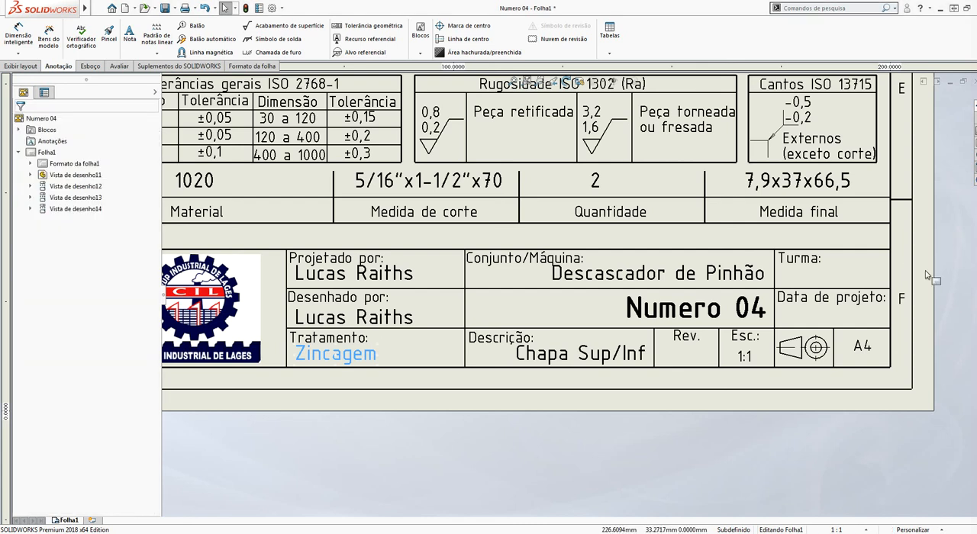
Move the Descascador de Pinhão note slightly lower in its cell, clear of the Conjunto/Máquina label
{"action": "scroll", "coordinate": [843, 289], "scroll_direction": "up", "scroll_amount": 4}
{"action": "scroll", "coordinate": [774, 287], "scroll_direction": "down", "scroll_amount": 3}
{"action": "scroll", "coordinate": [774, 289], "scroll_direction": "down", "scroll_amount": 2}
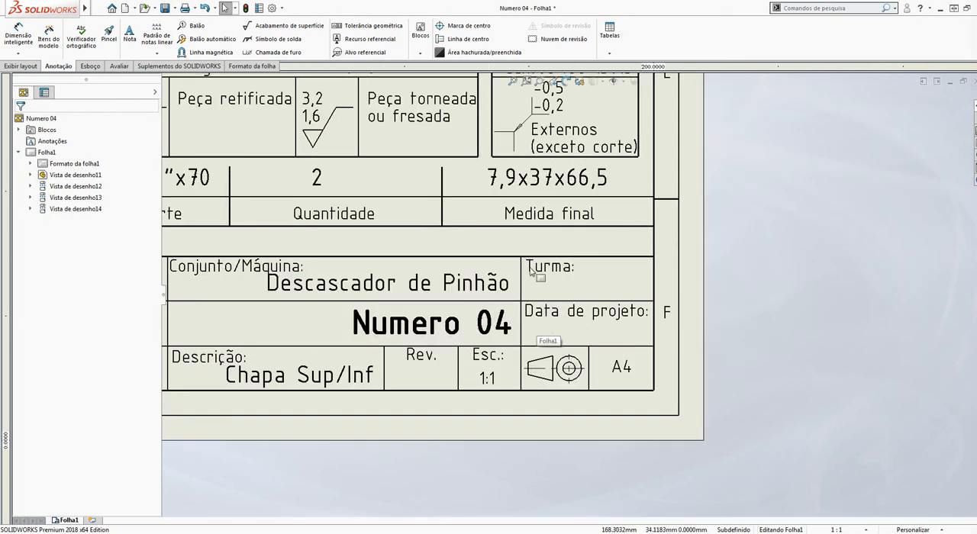
{"action": "scroll", "coordinate": [442, 304], "scroll_direction": "up", "scroll_amount": 1}
{"action": "scroll", "coordinate": [436, 283], "scroll_direction": "down", "scroll_amount": 2}
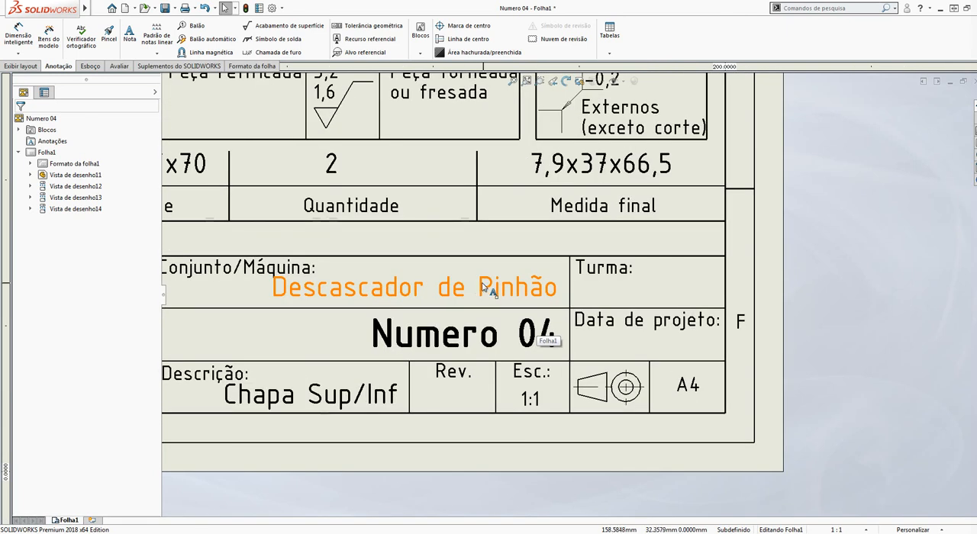
{"action": "left_click", "coordinate": [487, 294]}
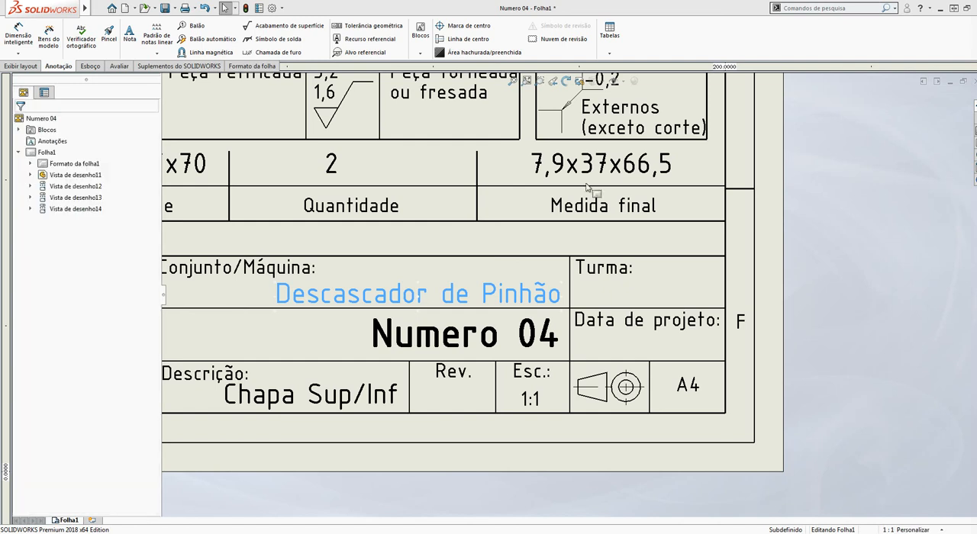
Add a note reading 31/05/20 in the title block's Data de projeto cell and position it neatly beneath the label
{"action": "left_click", "coordinate": [130, 35]}
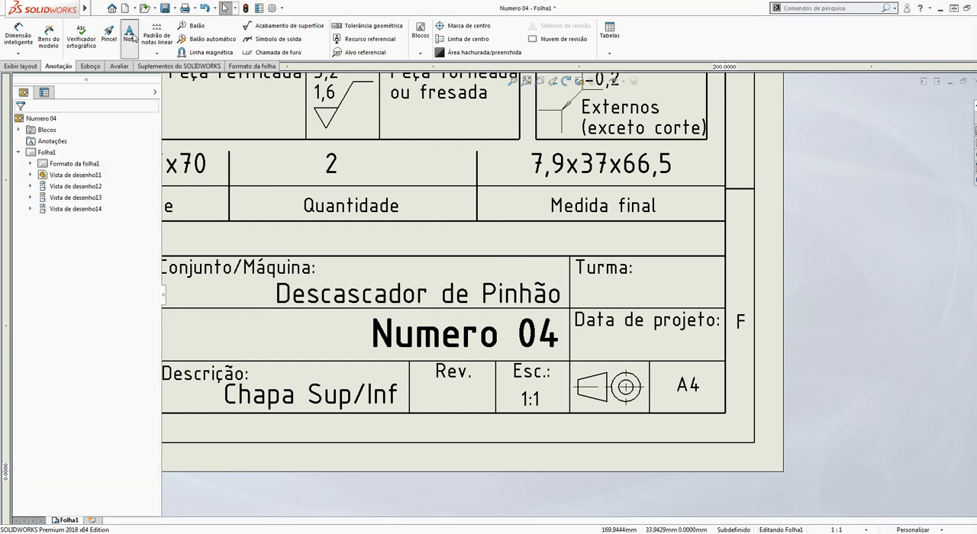
{"action": "left_click", "coordinate": [584, 340]}
{"action": "type", "text": "31"}
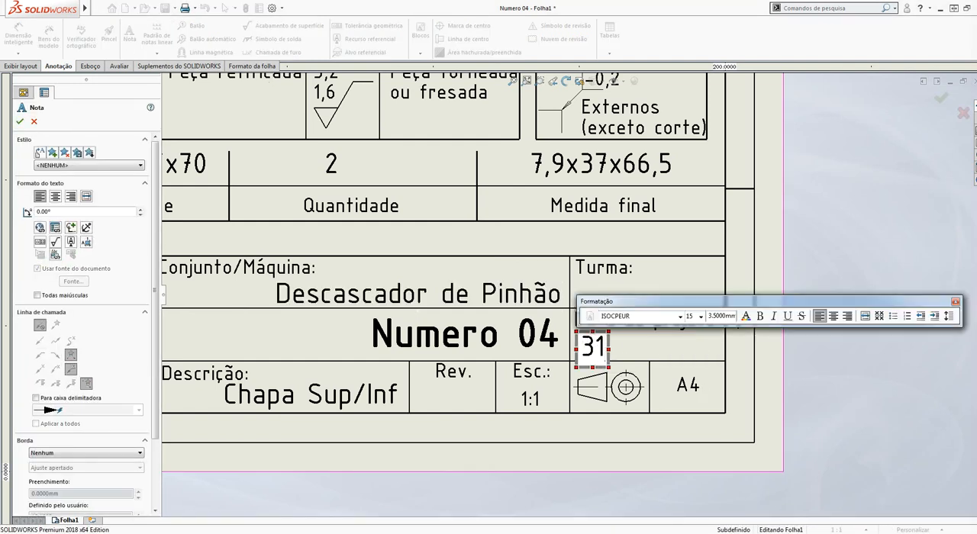
{"action": "type", "text": "/05/20"}
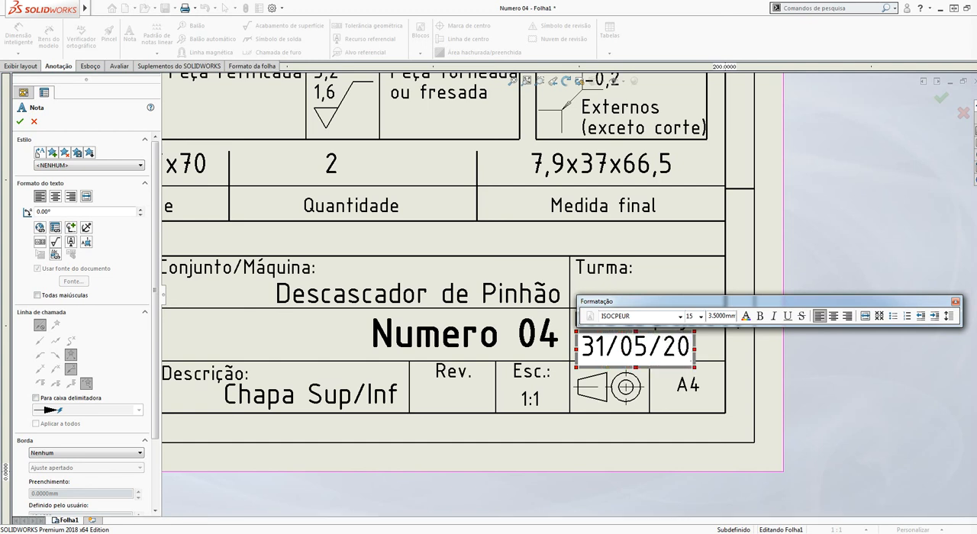
{"action": "left_click", "coordinate": [712, 384]}
{"action": "key", "text": "Escape"}
{"action": "left_click_drag", "start_coordinate": [631, 355], "coordinate": [638, 352]}
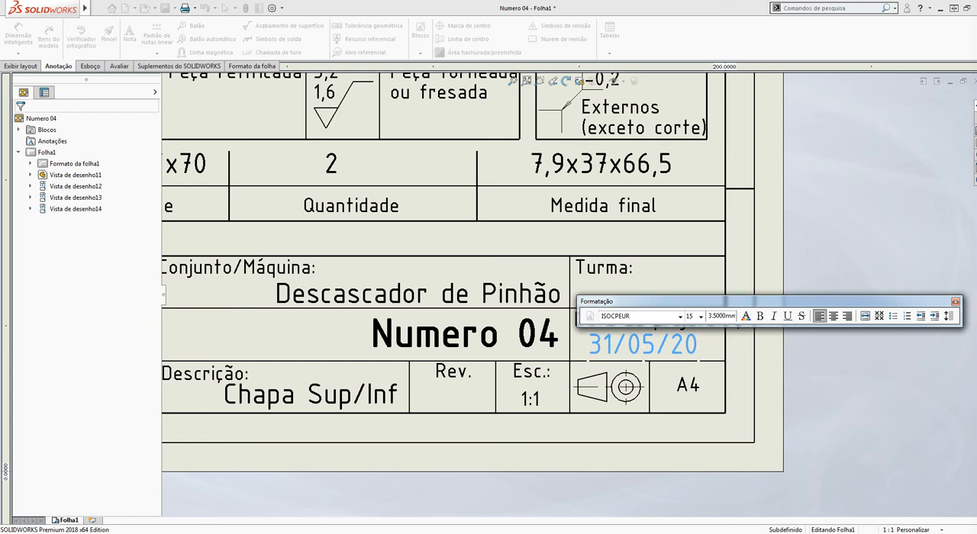
{"action": "left_click", "coordinate": [955, 301]}
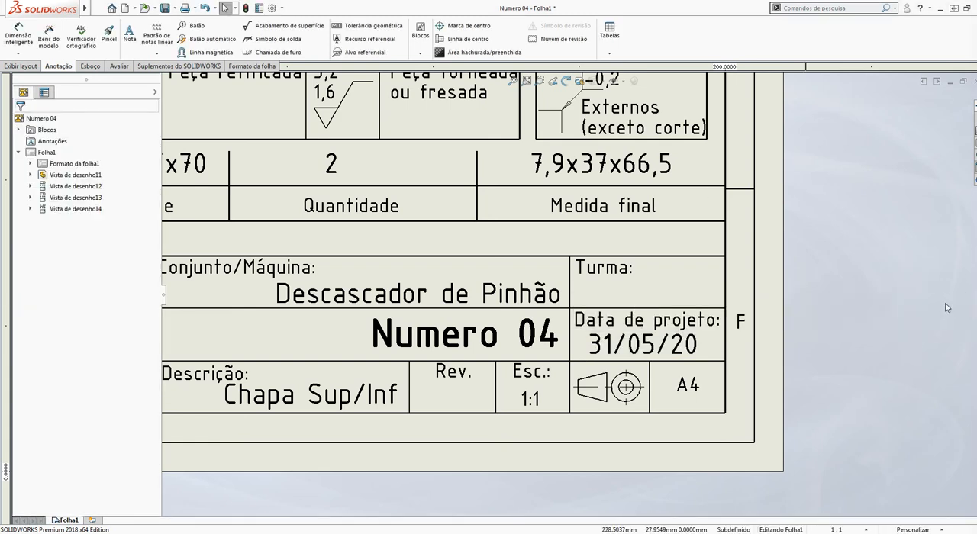
Save the drawing as a PDF (Adobe Portable Document Format) named Numero 04 in the Descascador Novo folder
{"action": "scroll", "coordinate": [779, 324], "scroll_direction": "up", "scroll_amount": 1}
{"action": "scroll", "coordinate": [774, 323], "scroll_direction": "up", "scroll_amount": 10}
{"action": "scroll", "coordinate": [553, 177], "scroll_direction": "down", "scroll_amount": 4}
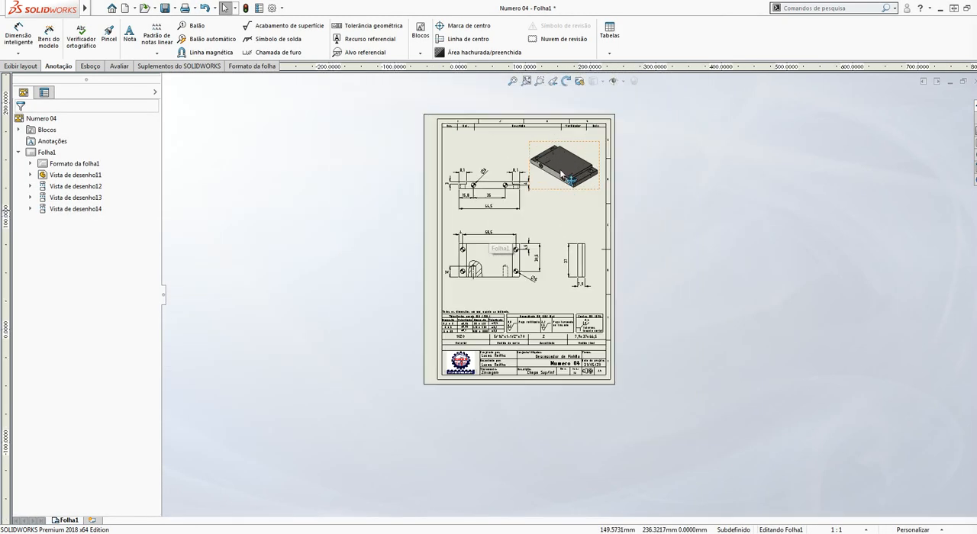
{"action": "scroll", "coordinate": [553, 180], "scroll_direction": "down", "scroll_amount": 1}
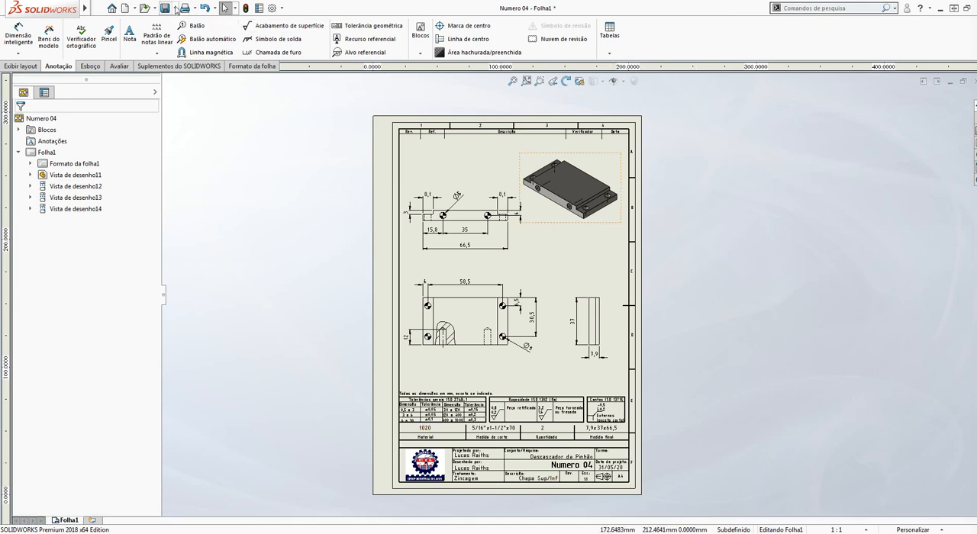
{"action": "left_click", "coordinate": [175, 9]}
{"action": "left_click", "coordinate": [187, 33]}
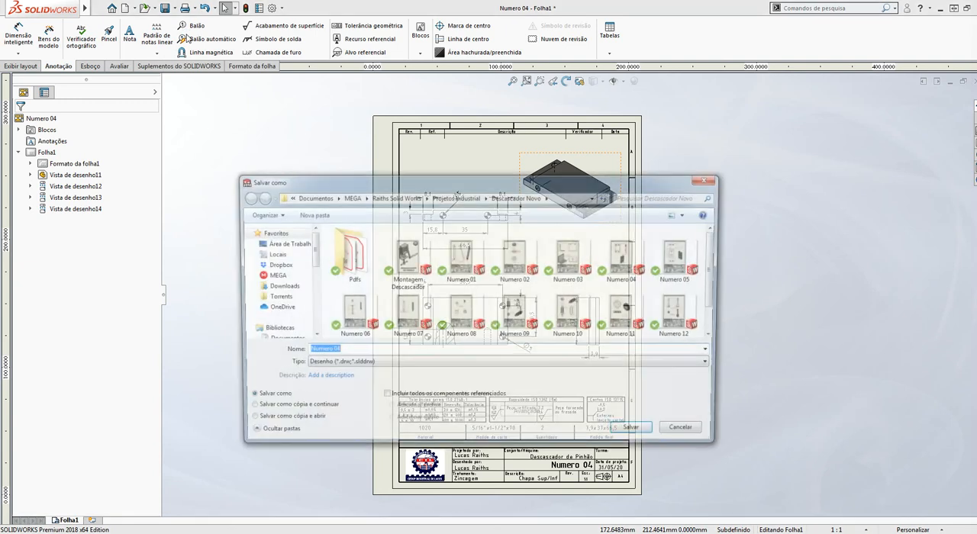
{"action": "left_click", "coordinate": [336, 366]}
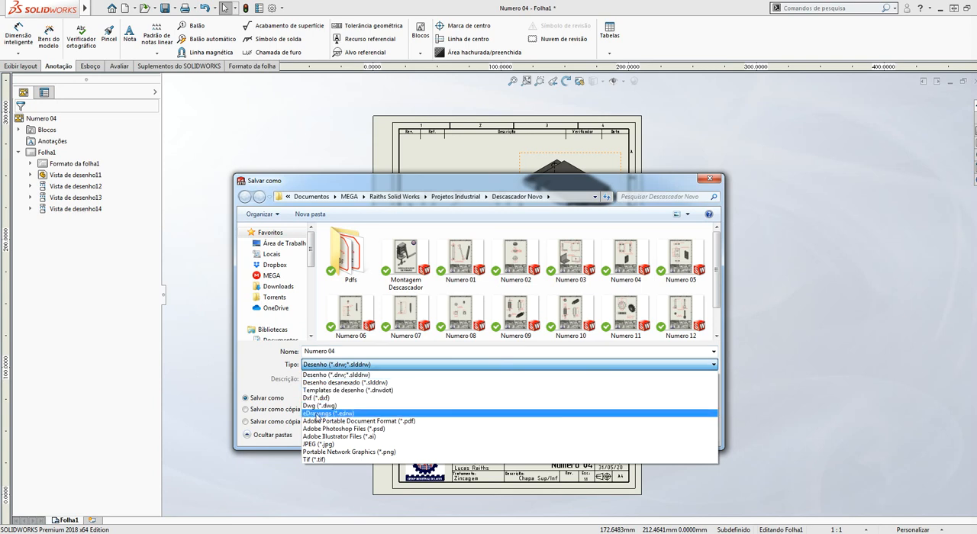
{"action": "left_click", "coordinate": [365, 422]}
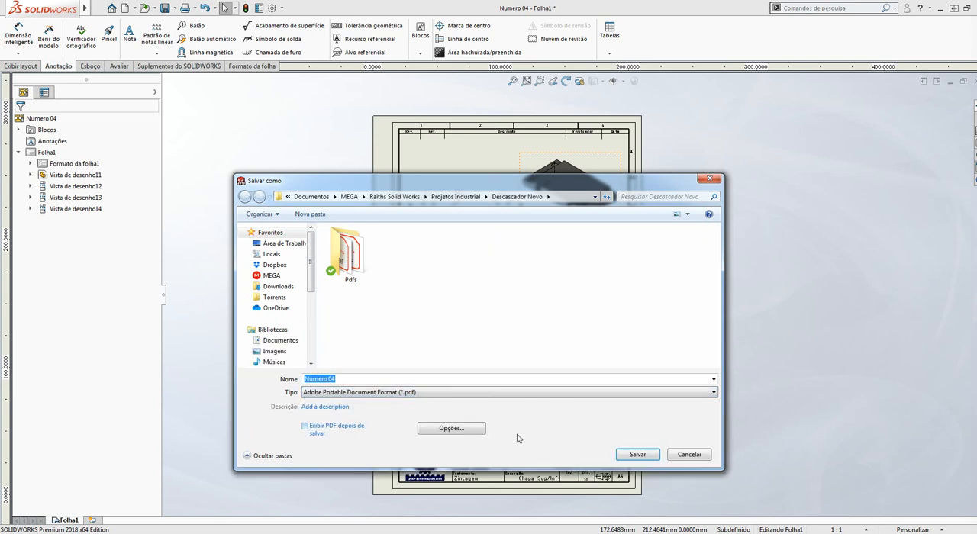
{"action": "left_click", "coordinate": [638, 457]}
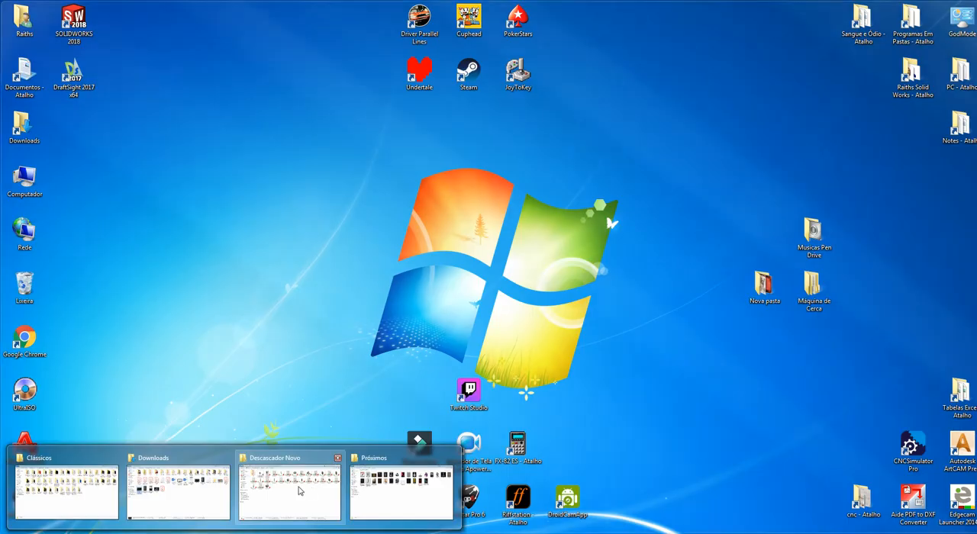
Switch to the Descascador Novo folder in Windows Explorer, open the Numero 04 PDF and view its full page with the bookmarks hidden
{"action": "left_click", "coordinate": [299, 488]}
{"action": "left_click_drag", "start_coordinate": [976, 177], "coordinate": [431, 0]}
{"action": "left_click", "coordinate": [539, 277]}
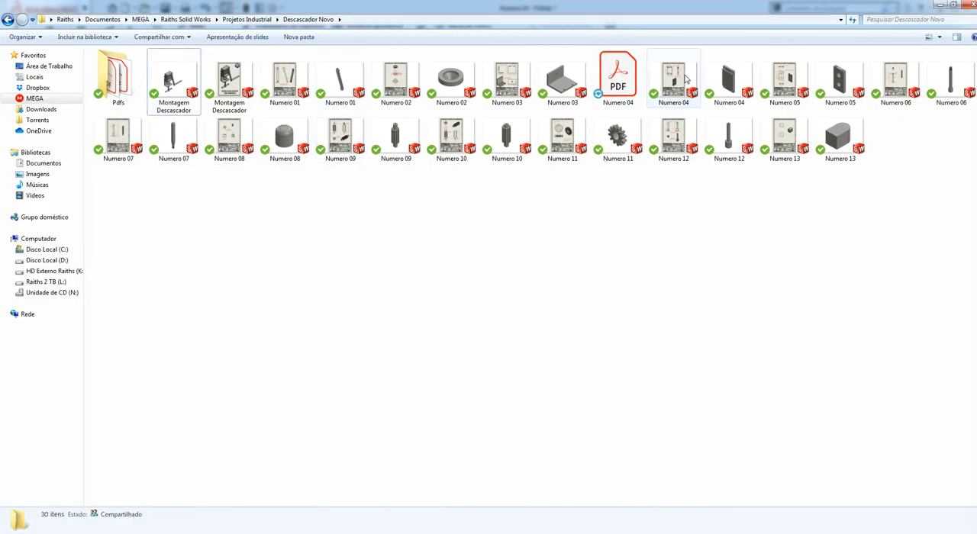
{"action": "left_click", "coordinate": [686, 83]}
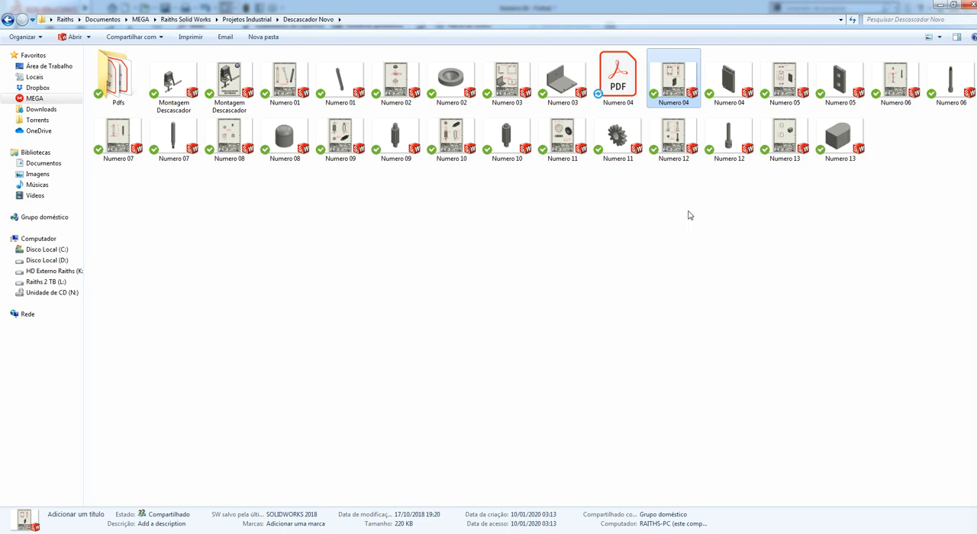
{"action": "left_click", "coordinate": [627, 92]}
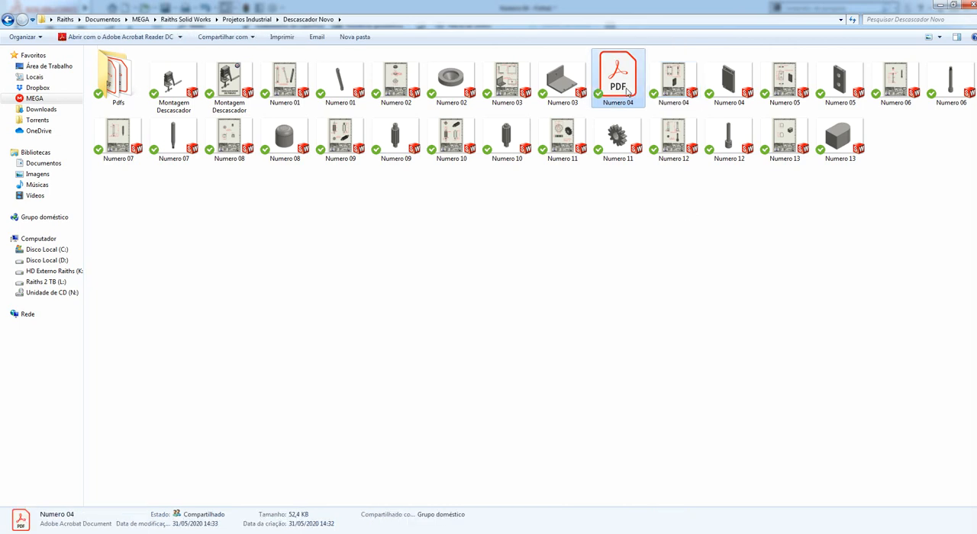
{"action": "double_click", "coordinate": [626, 92]}
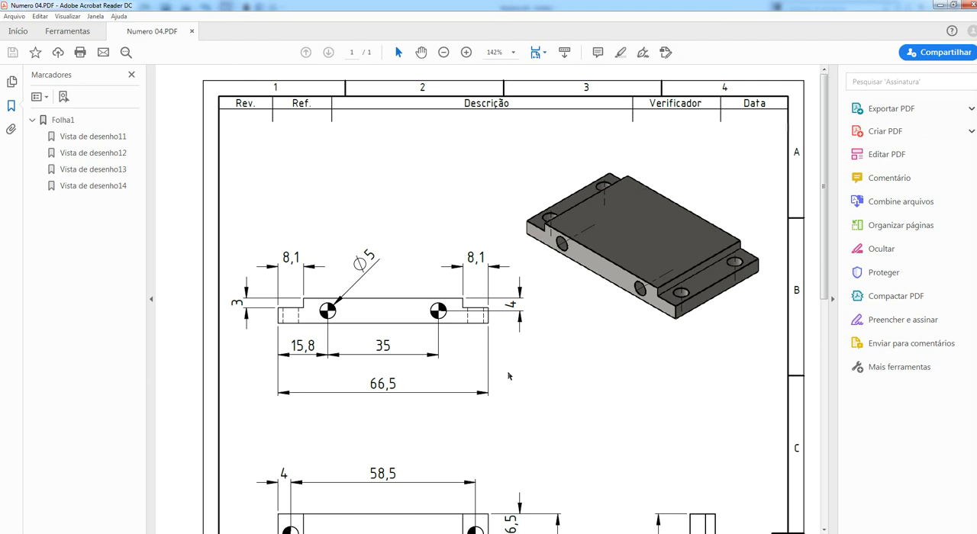
{"action": "scroll", "coordinate": [530, 368], "scroll_direction": "down", "scroll_amount": 4, "text": "ctrl"}
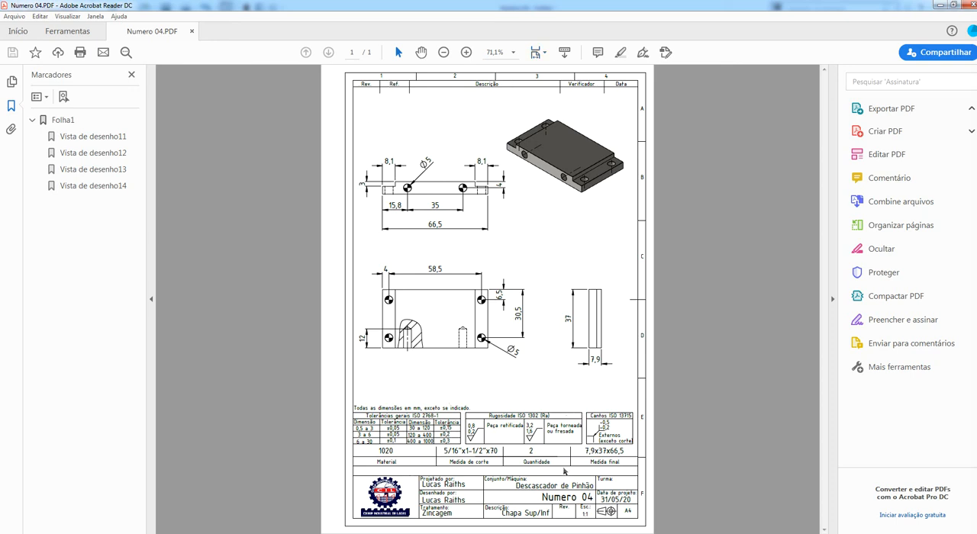
{"action": "left_click", "coordinate": [149, 298]}
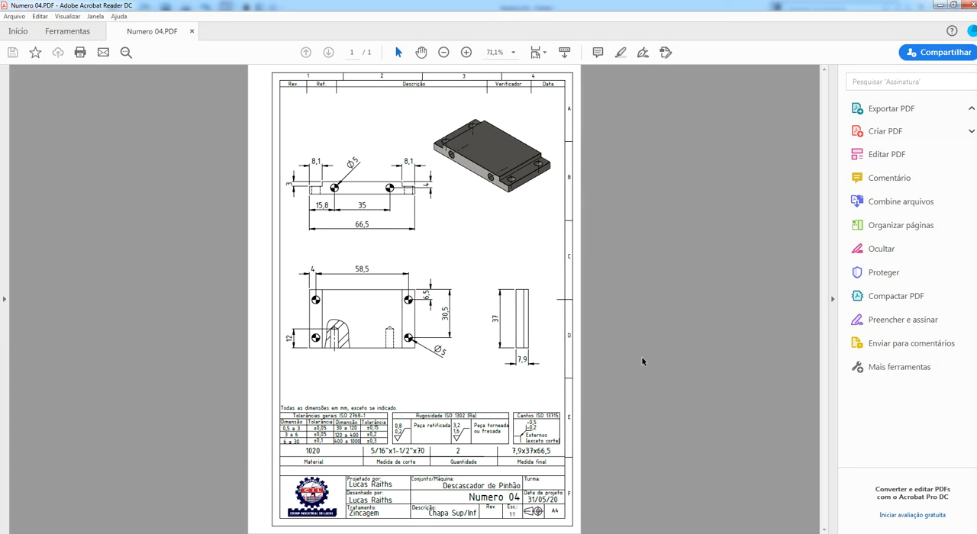